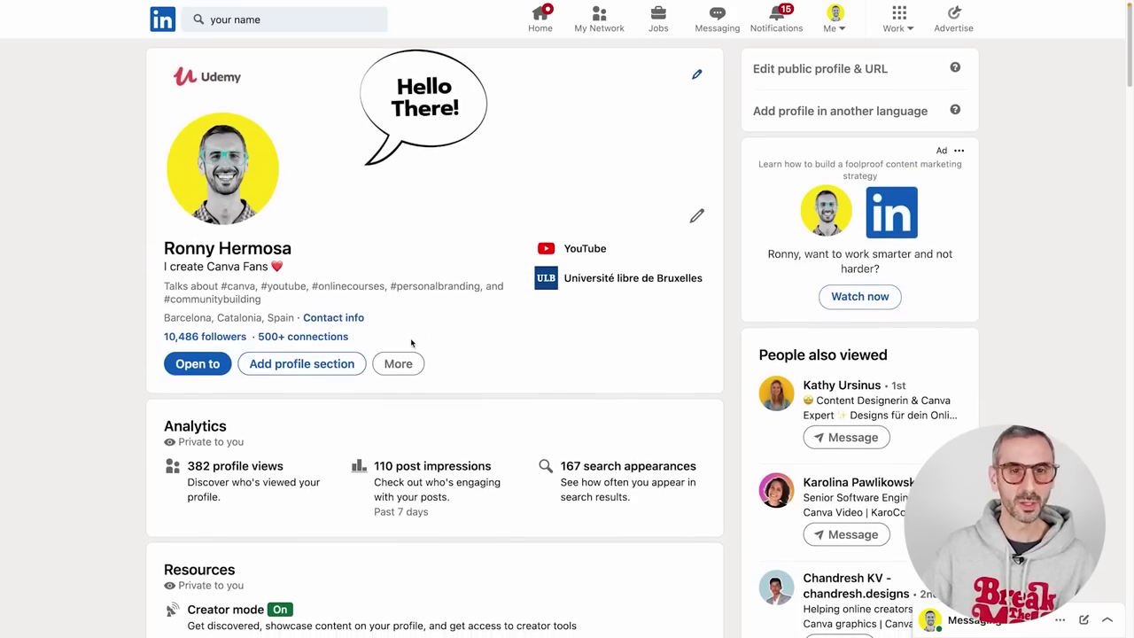
Examine the LinkedIn profile's intro card, including the headline under the name, and the Analytics section.
scroll(411, 343, down, 1)
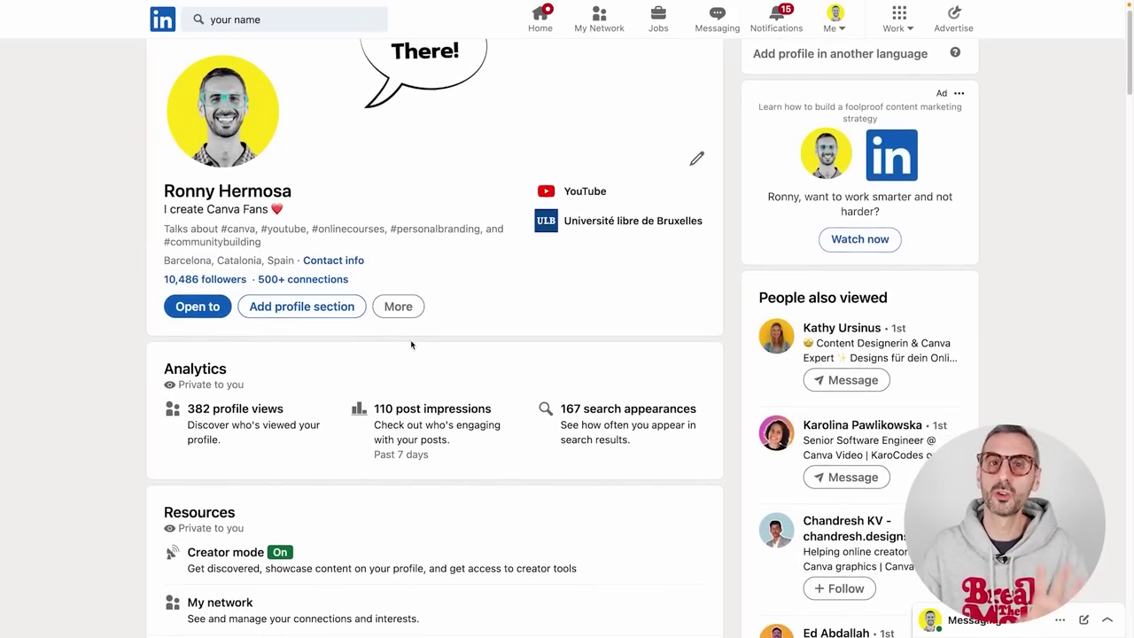
scroll(410, 342, down, 1)
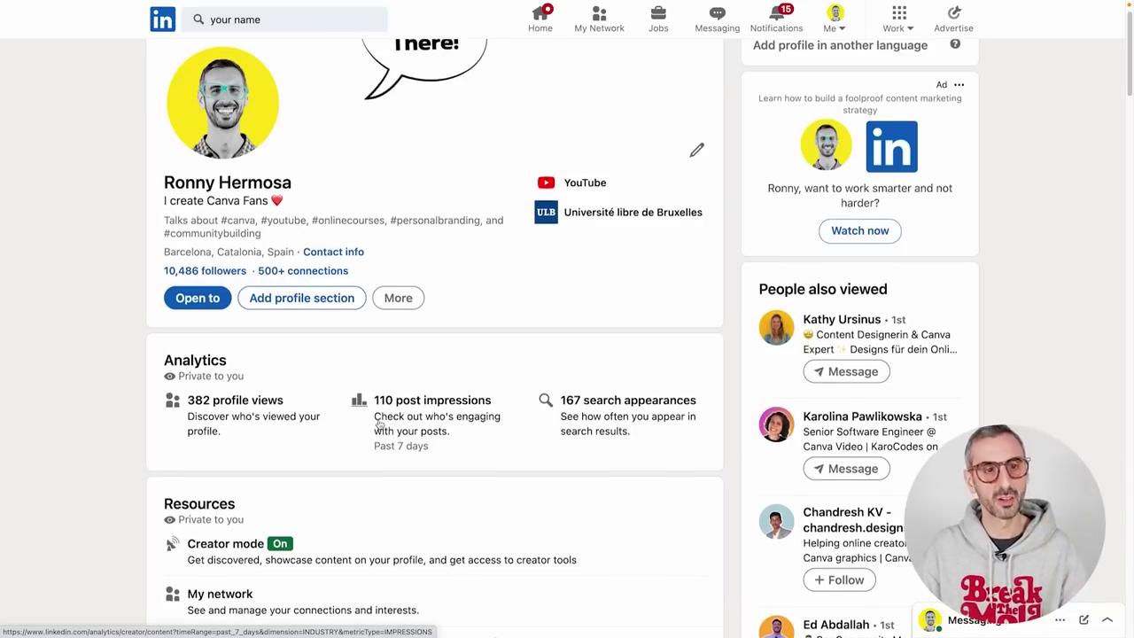
scroll(380, 425, up, 1)
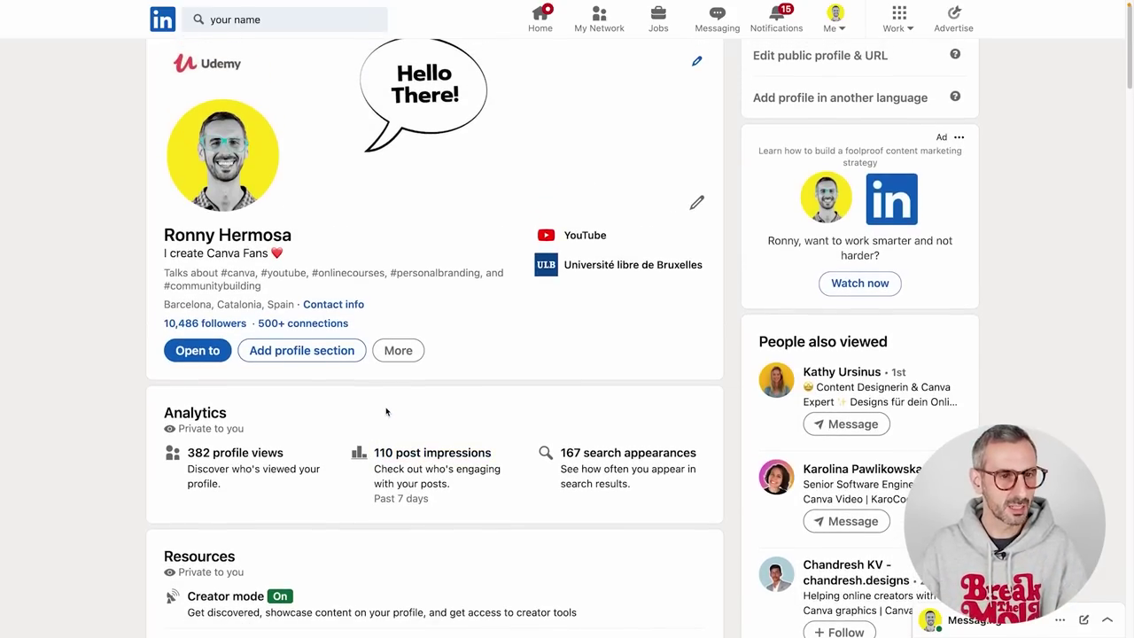
scroll(398, 387, up, 1)
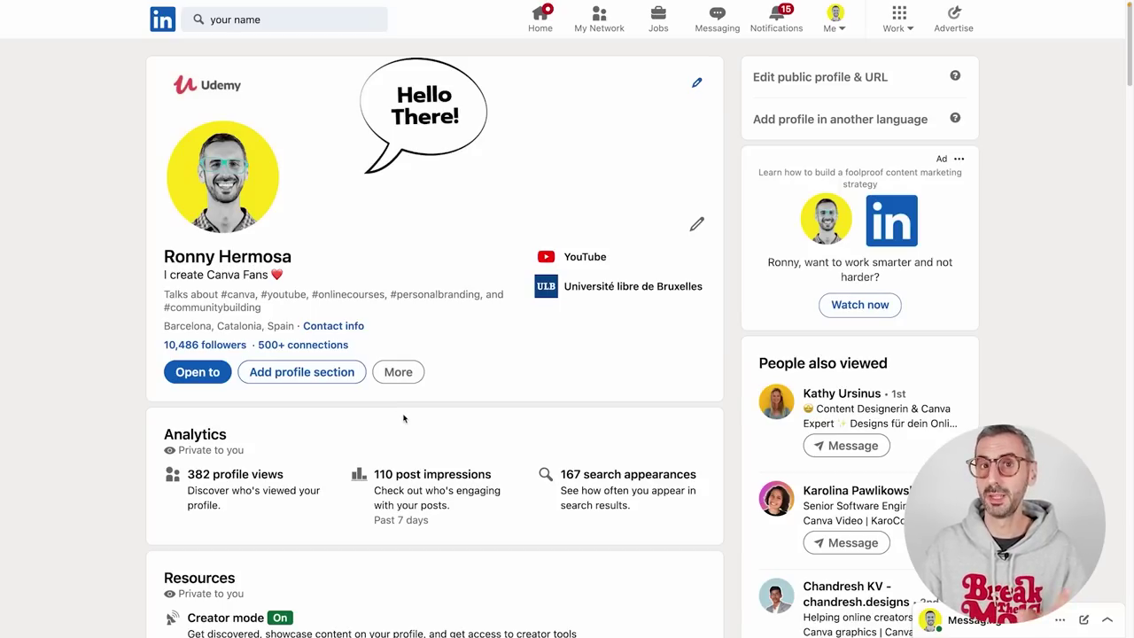
scroll(404, 405, down, 2)
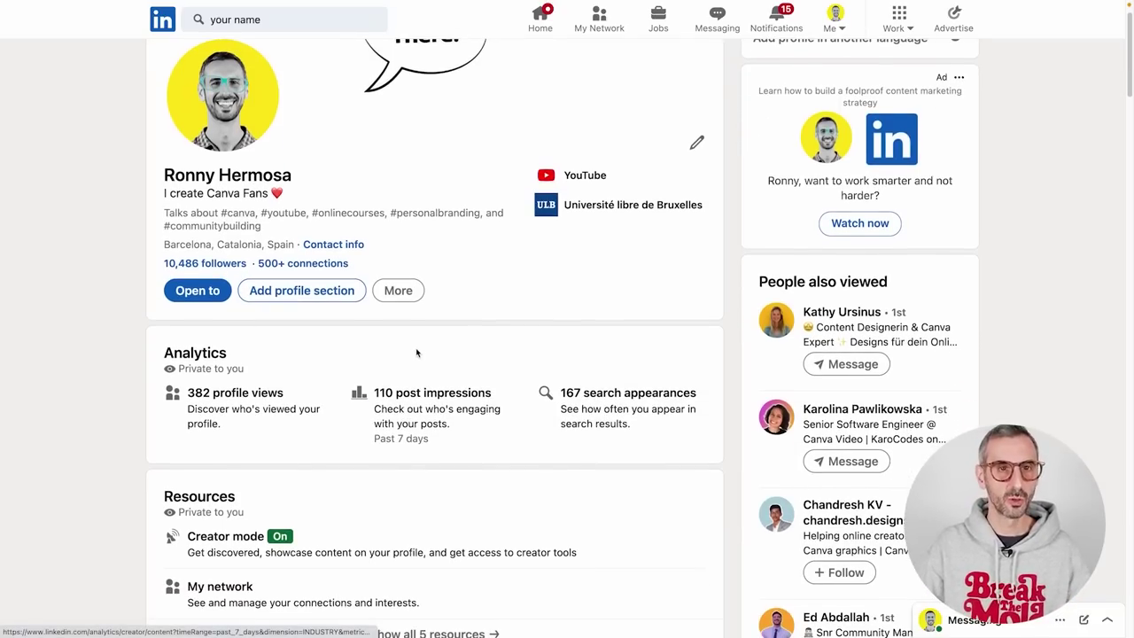
scroll(416, 348, up, 2)
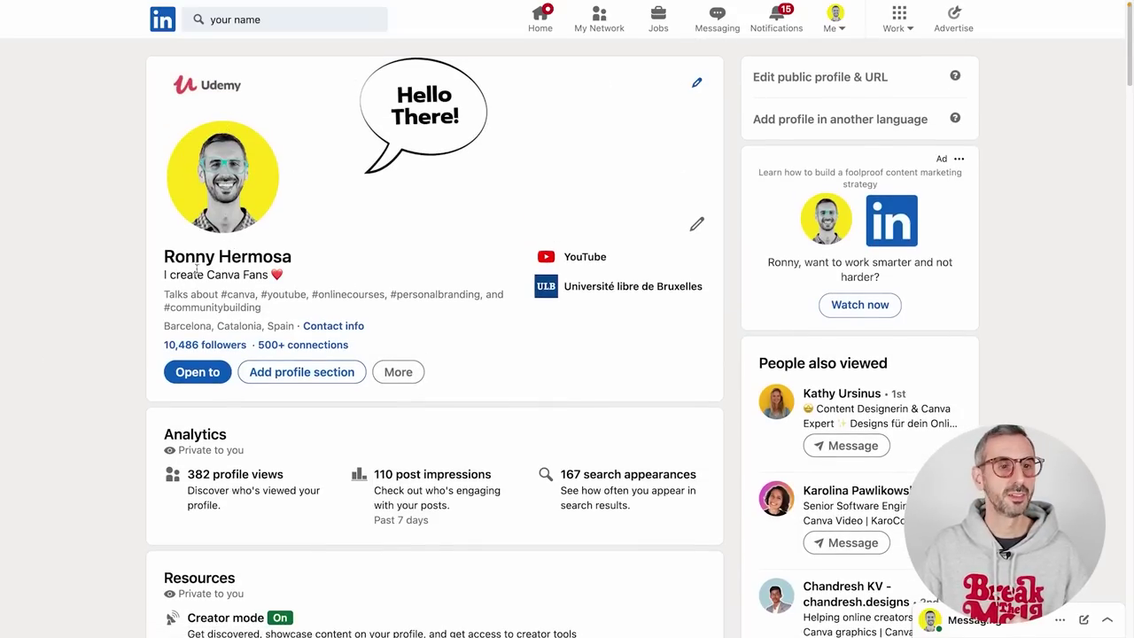
drag(165, 276, 309, 281)
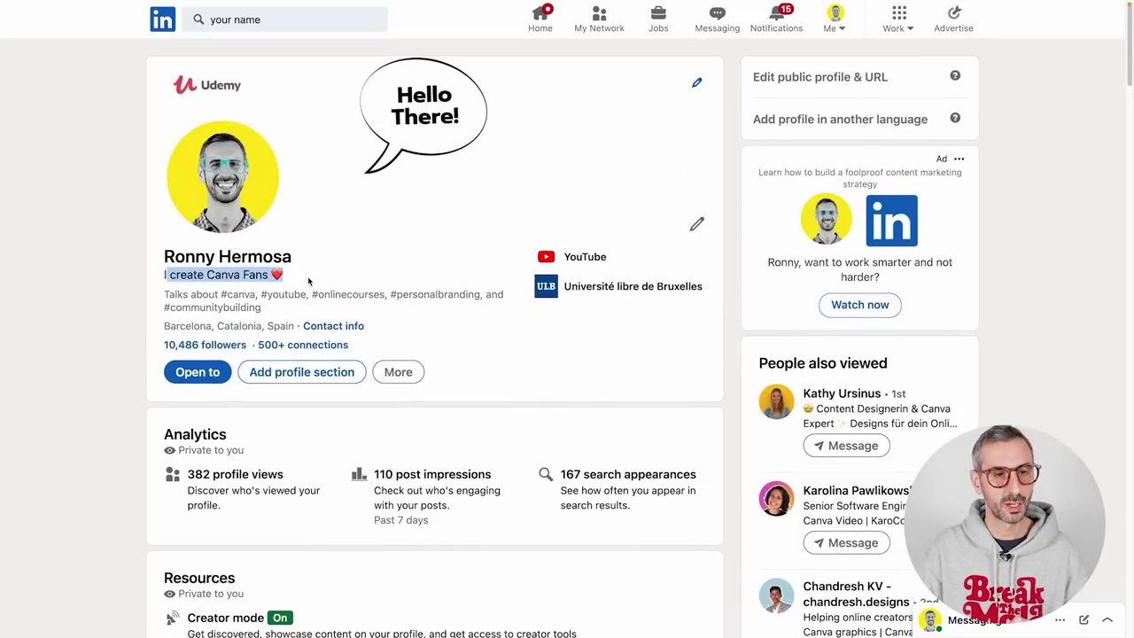
scroll(315, 312, down, 1)
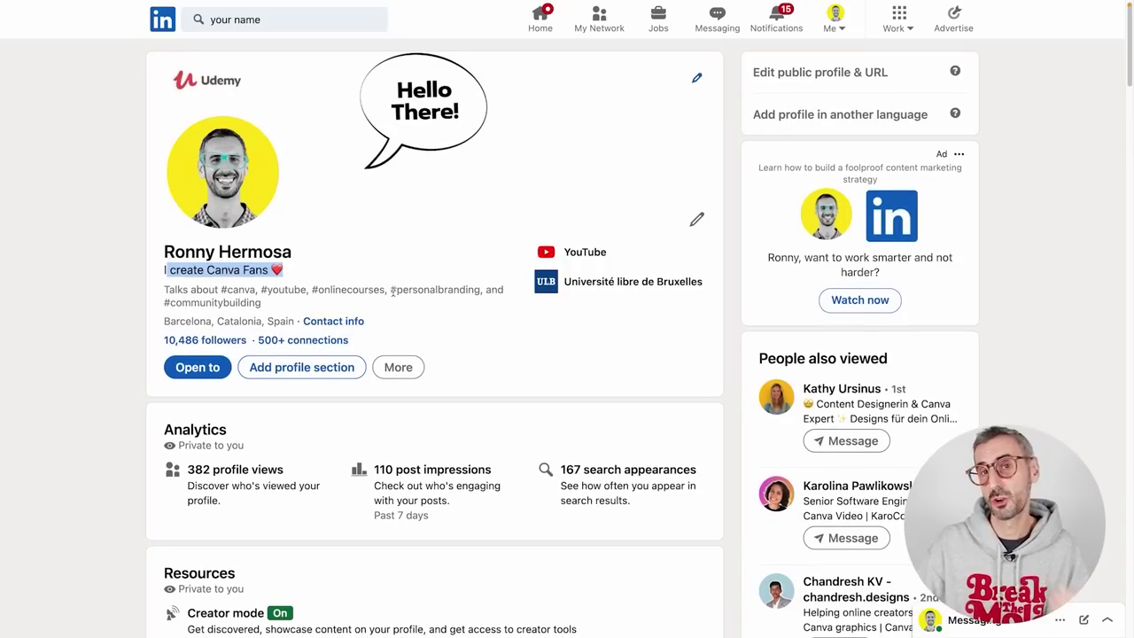
scroll(376, 326, down, 3)
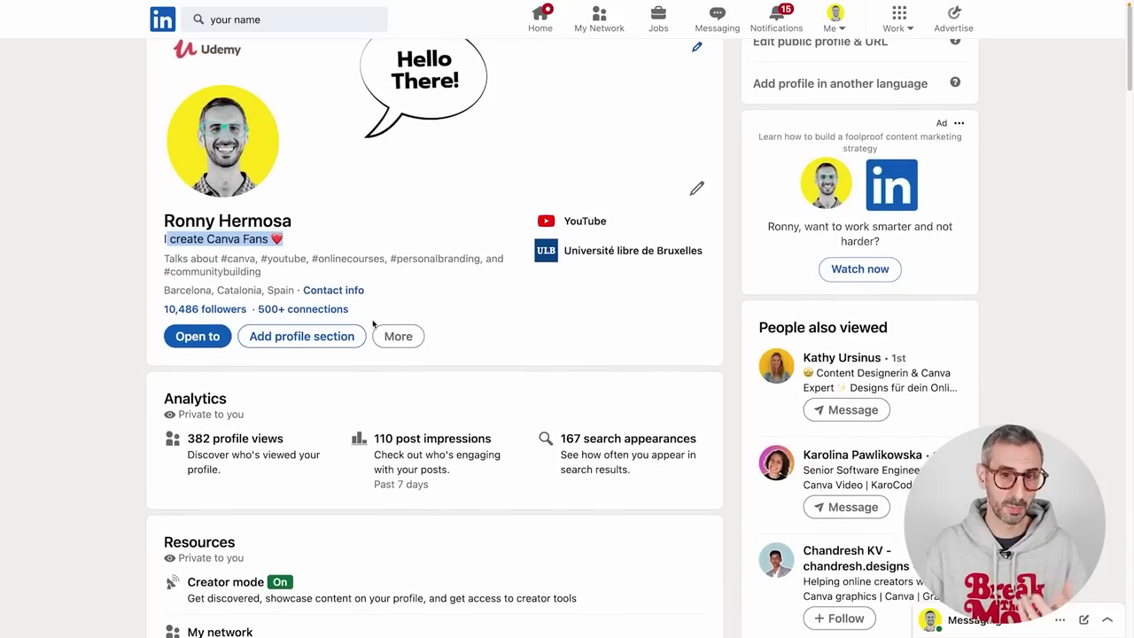
scroll(365, 341, down, 2)
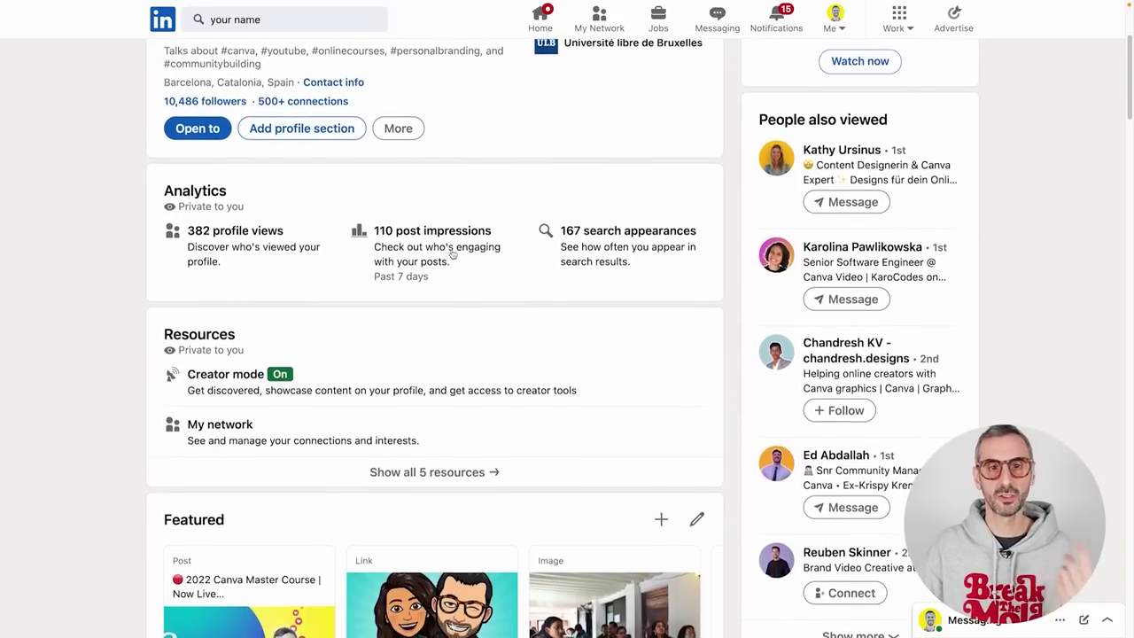
Look through the profile's Featured and Activity sections and read the full About section down to its Specialties list.
scroll(424, 250, down, 7)
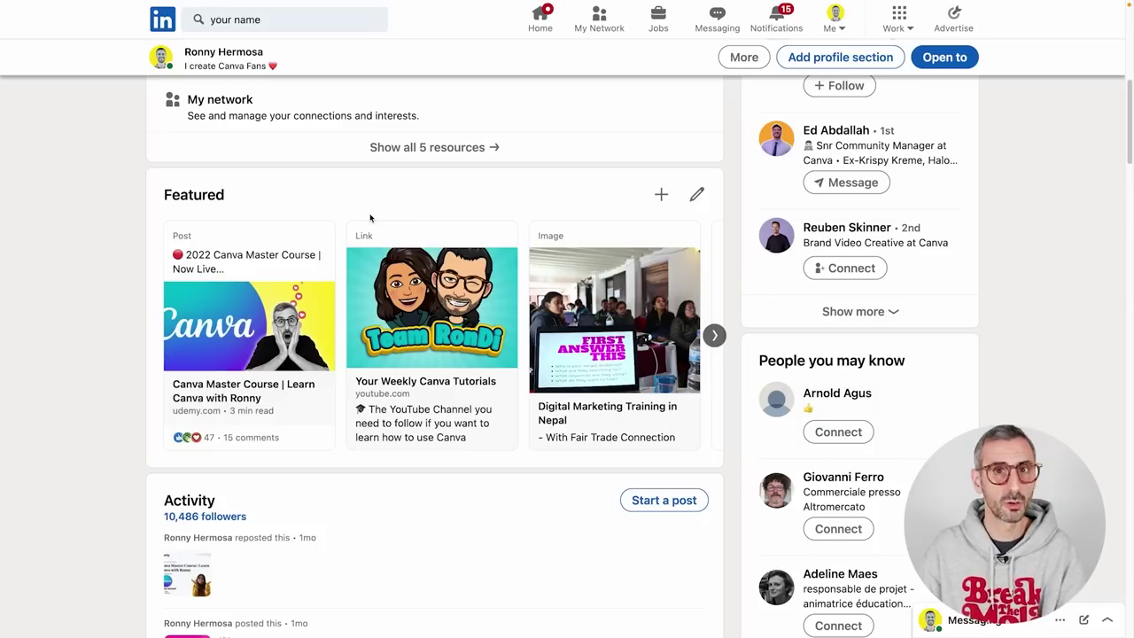
scroll(388, 283, down, 4)
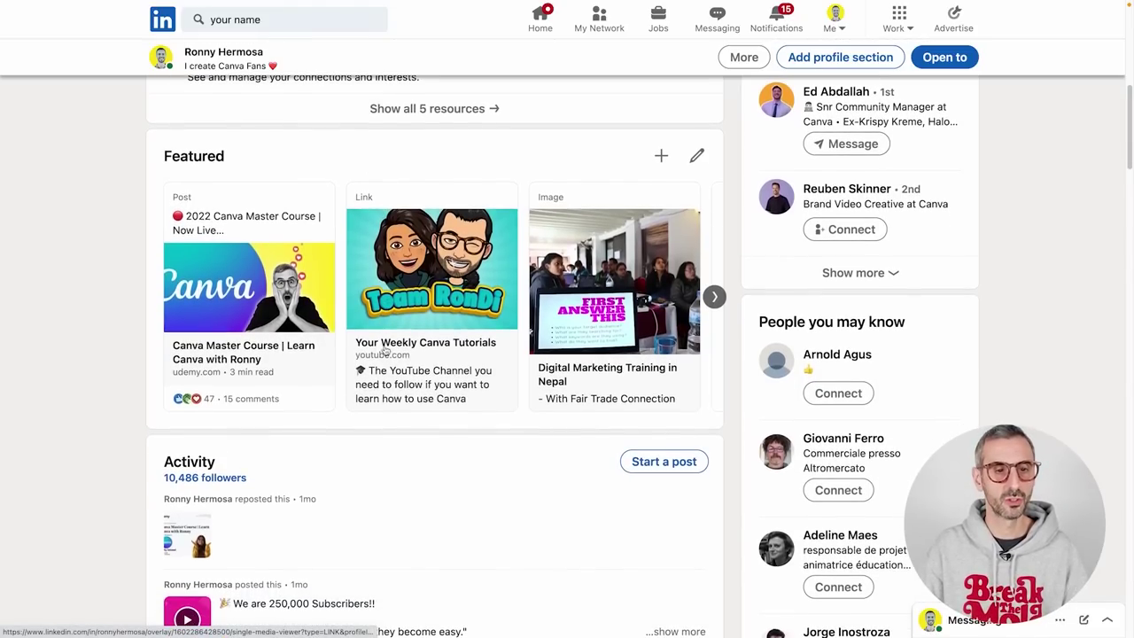
scroll(396, 407, down, 6)
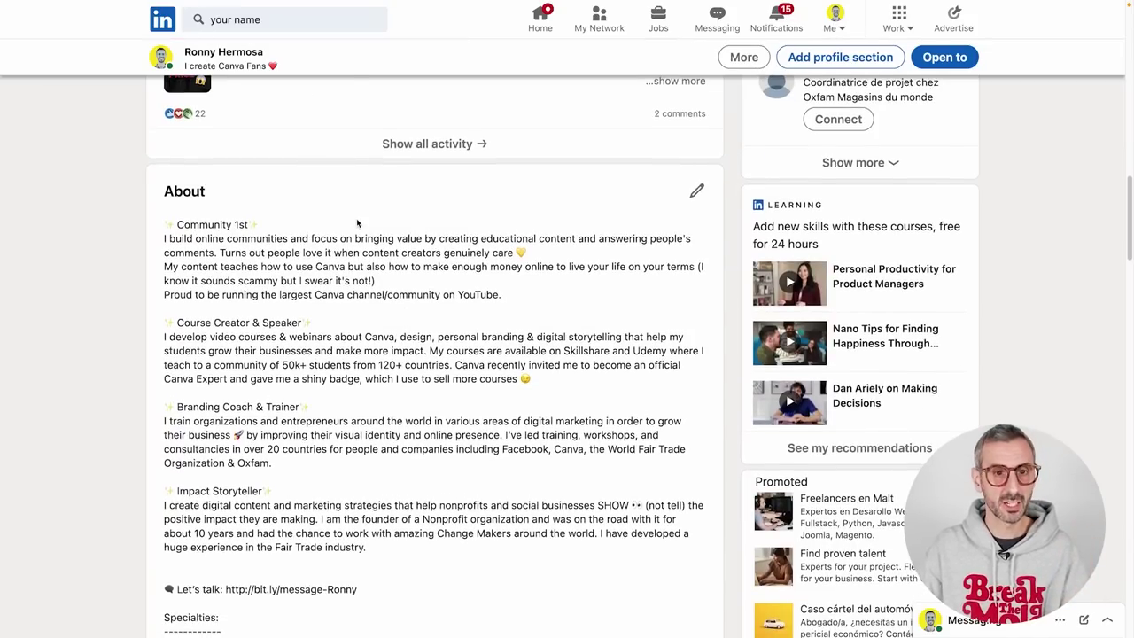
scroll(358, 223, down, 1)
scroll(358, 223, down, 1)
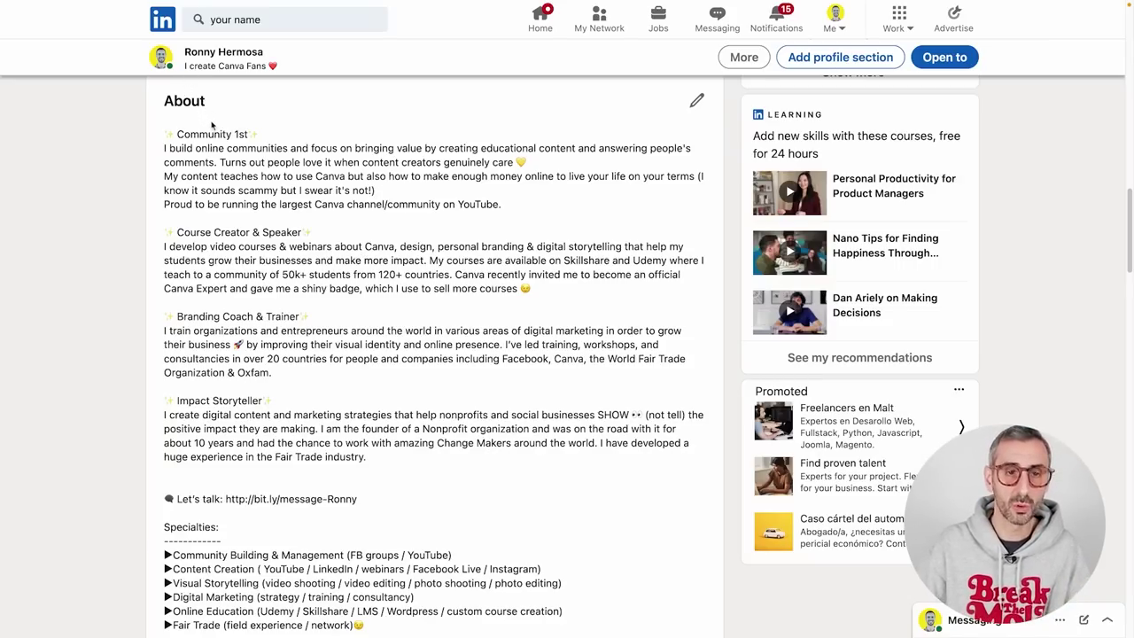
scroll(308, 345, down, 1)
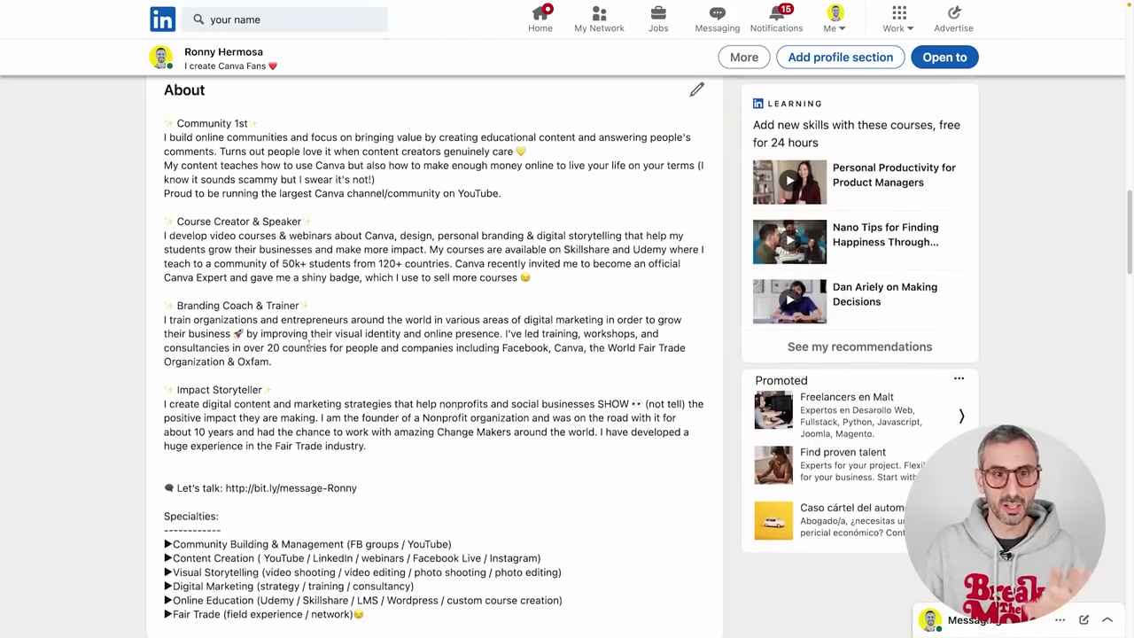
scroll(308, 345, down, 2)
scroll(408, 492, up, 2)
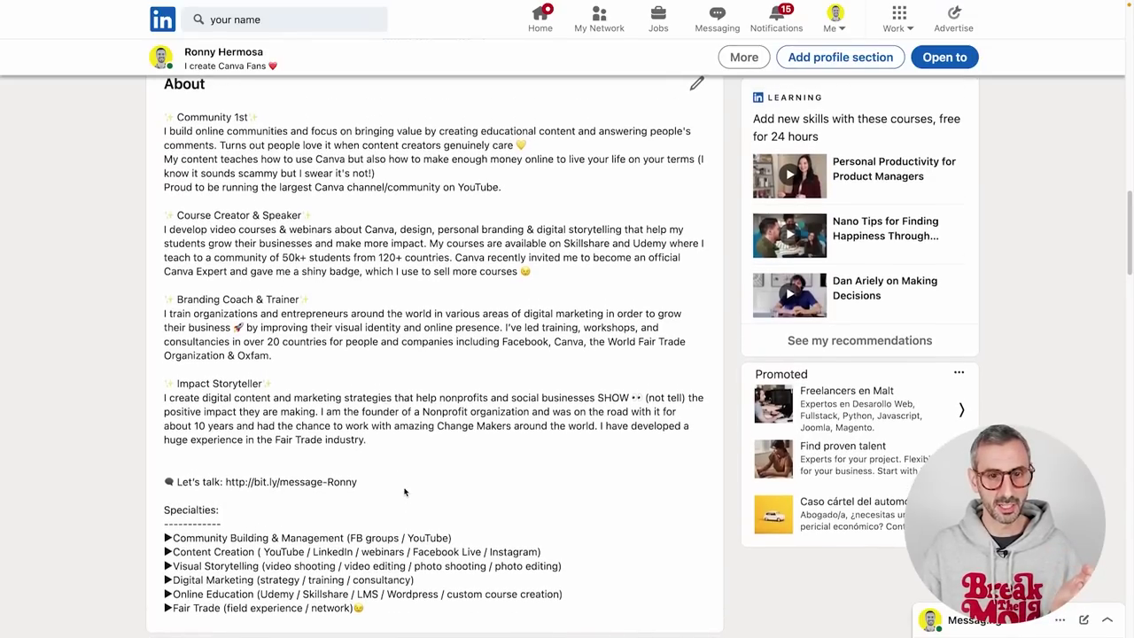
scroll(404, 492, down, 1)
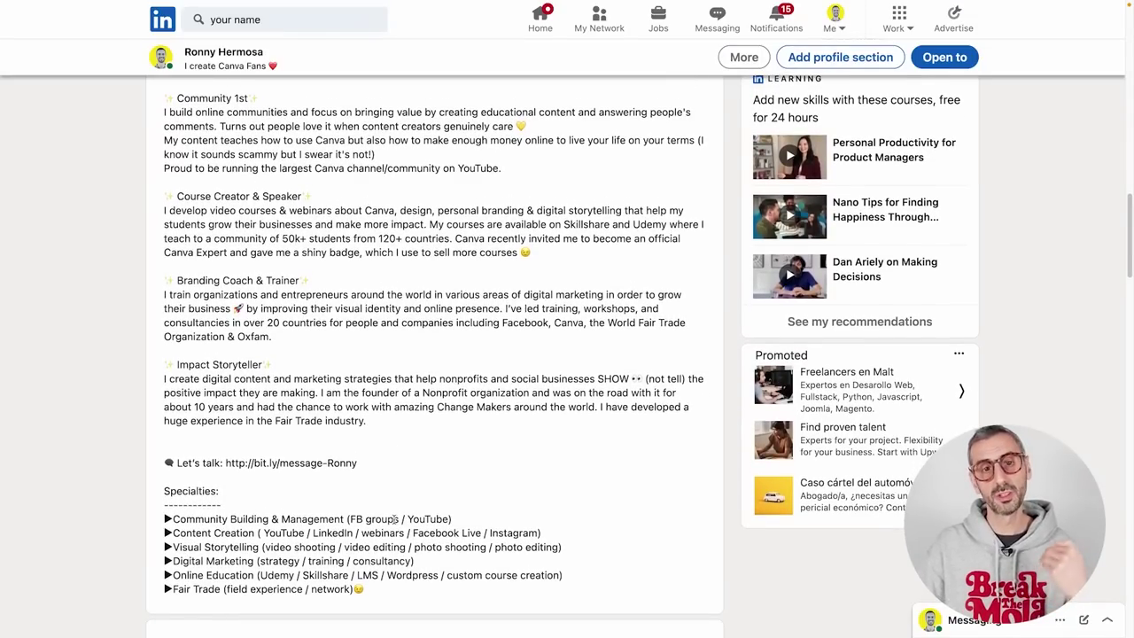
scroll(392, 514, up, 3)
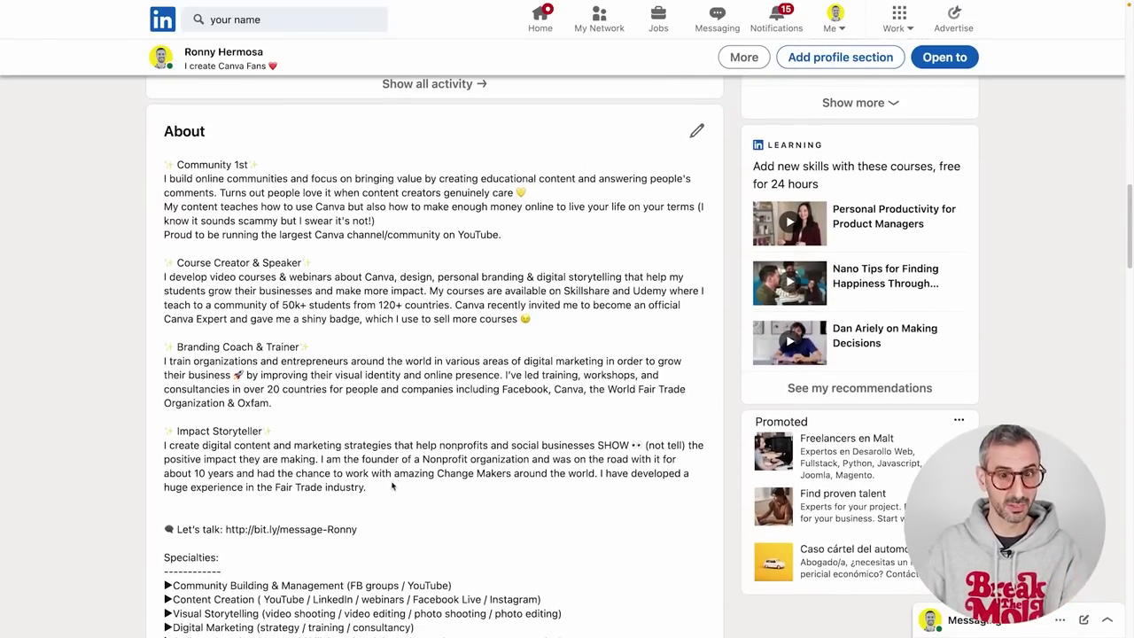
scroll(389, 456, down, 2)
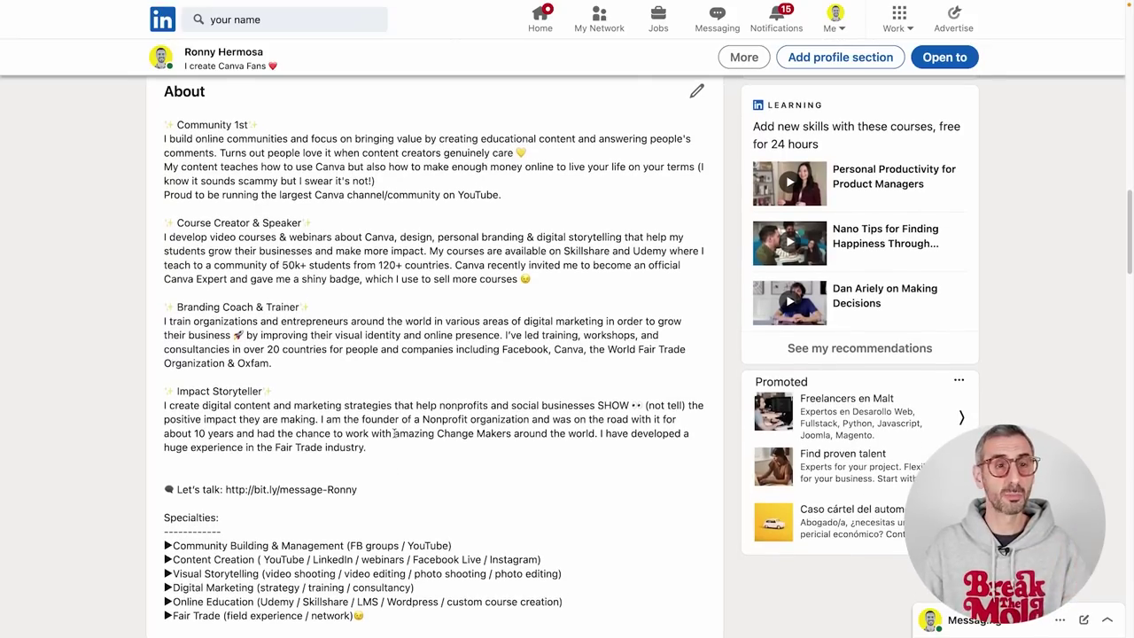
scroll(399, 447, down, 3)
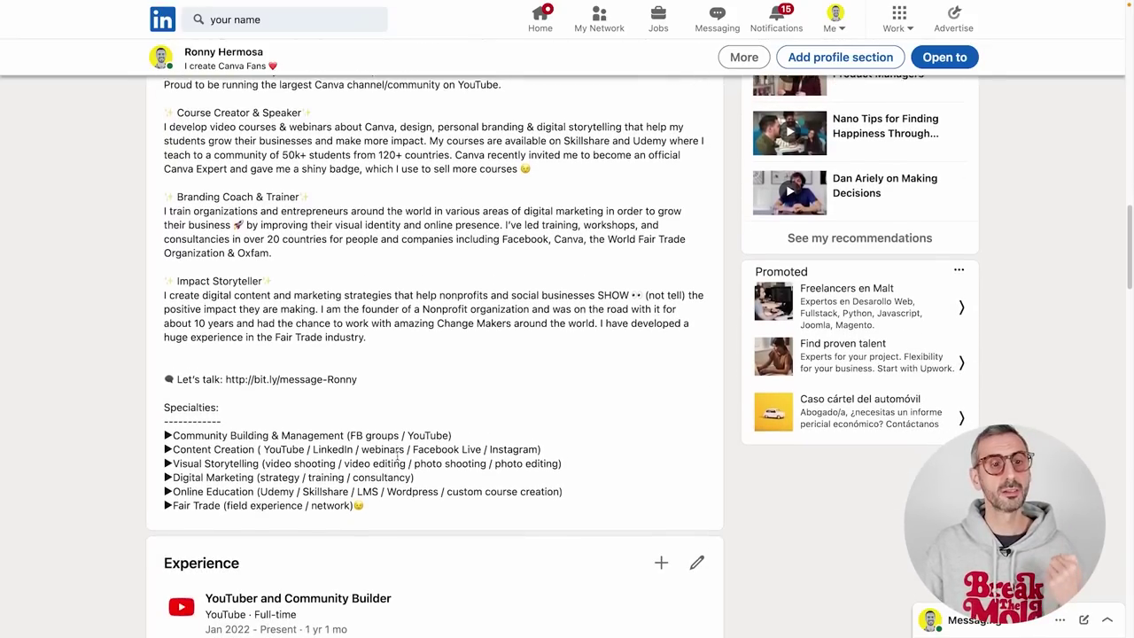
Copy the entire About section text, from the "Community 1st" heading through the last Specialties line.
scroll(399, 452, up, 4)
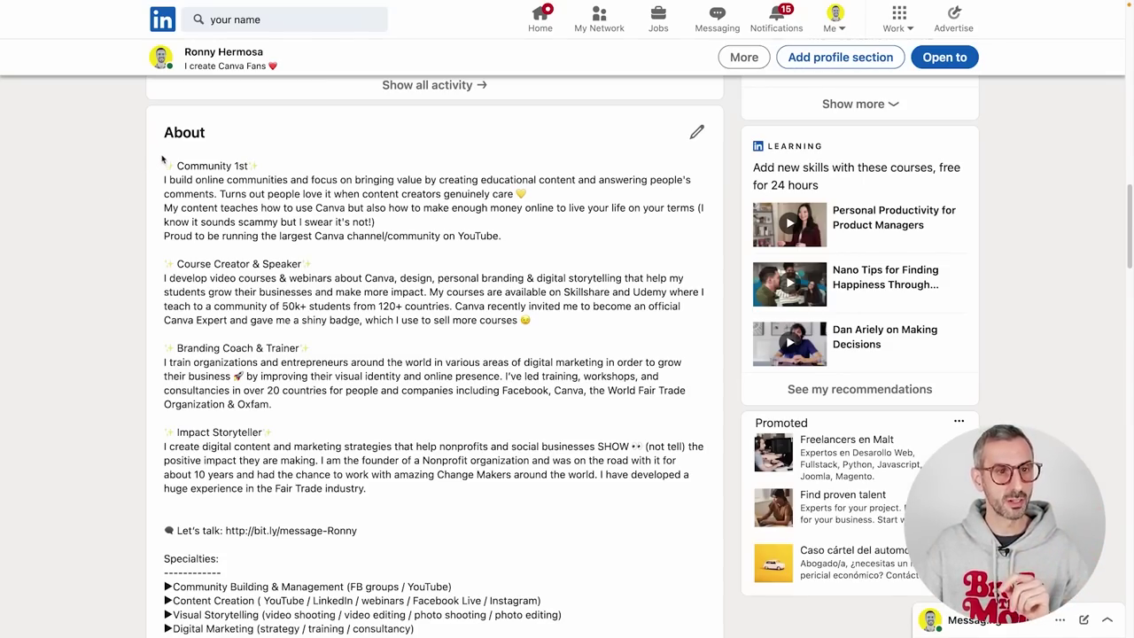
drag(163, 163, 289, 612)
scroll(284, 567, down, 4)
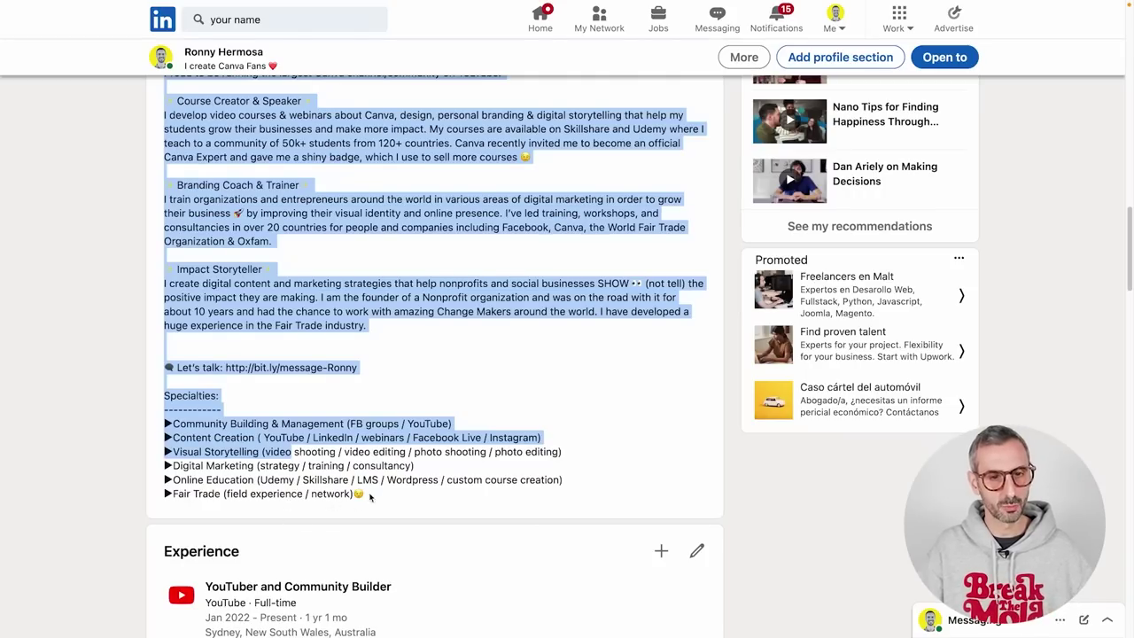
shift+click(384, 496)
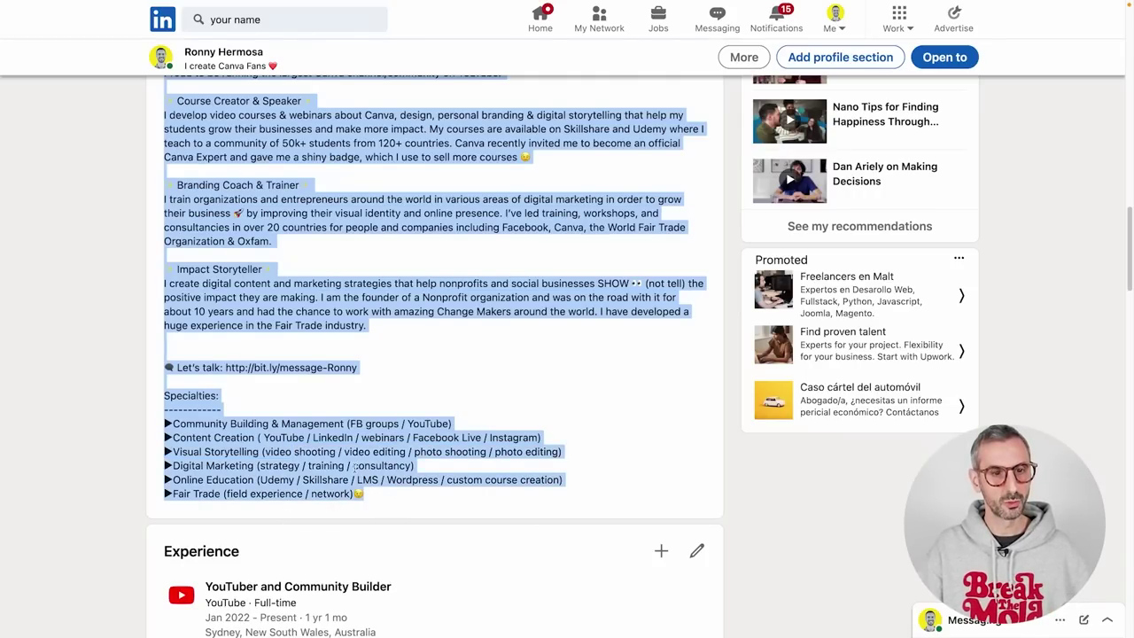
right_click(354, 467)
click(368, 474)
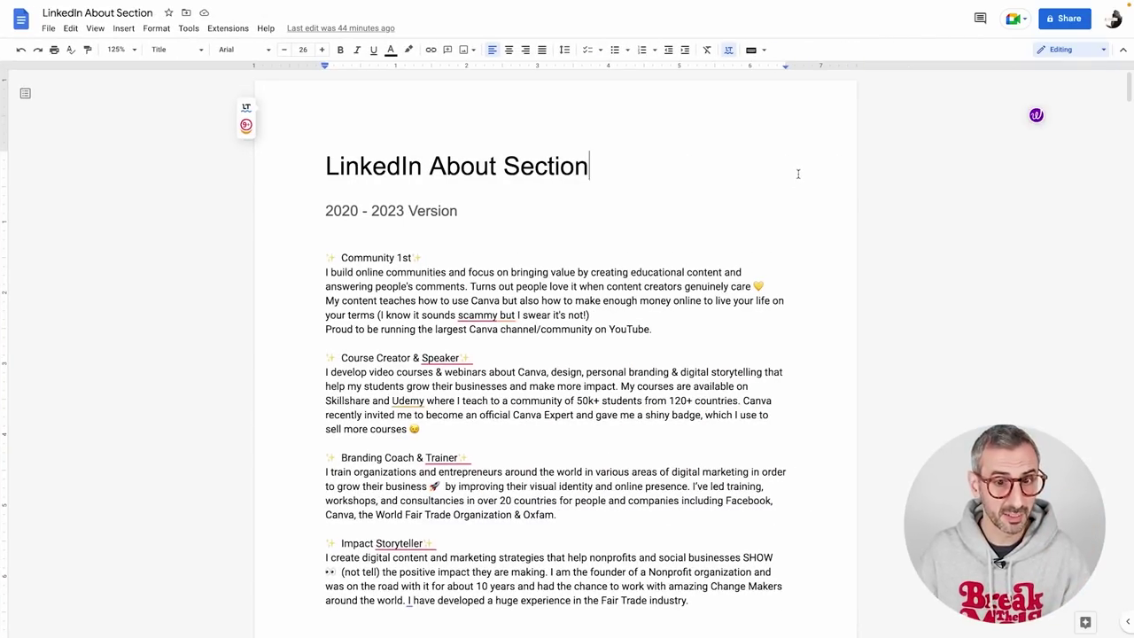
Switch to the Google Docs document "LinkedIn About Section" and review the text under "2020 - 2023 Version" through its Specialties list.
scroll(798, 173, down, 5)
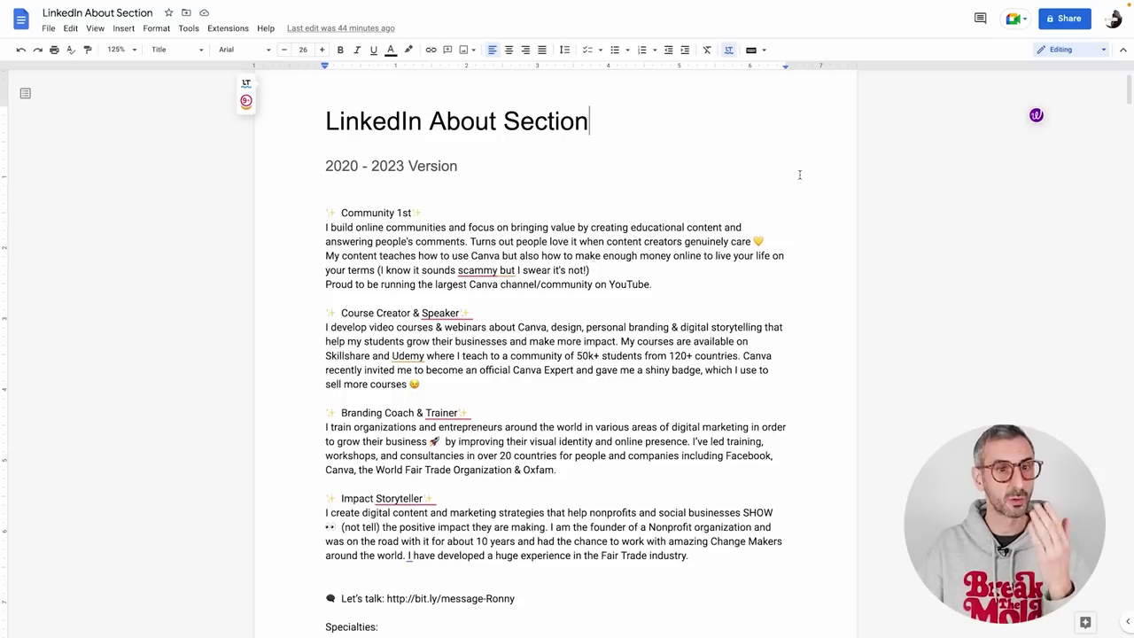
scroll(807, 199, down, 1)
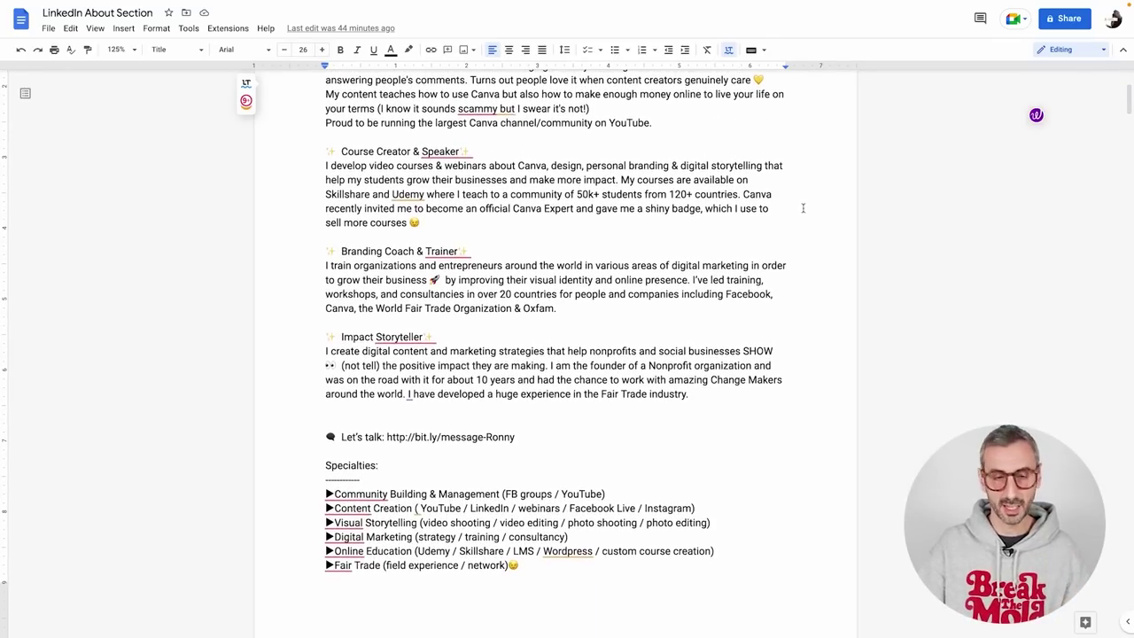
scroll(723, 174, up, 4)
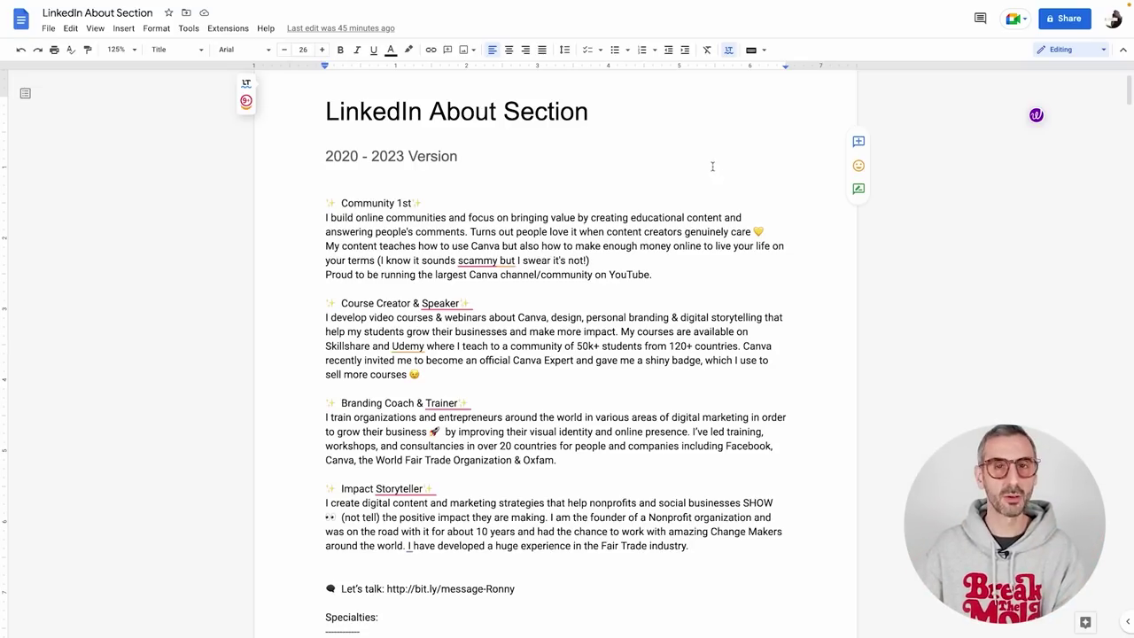
scroll(700, 177, down, 3)
scroll(690, 303, up, 1)
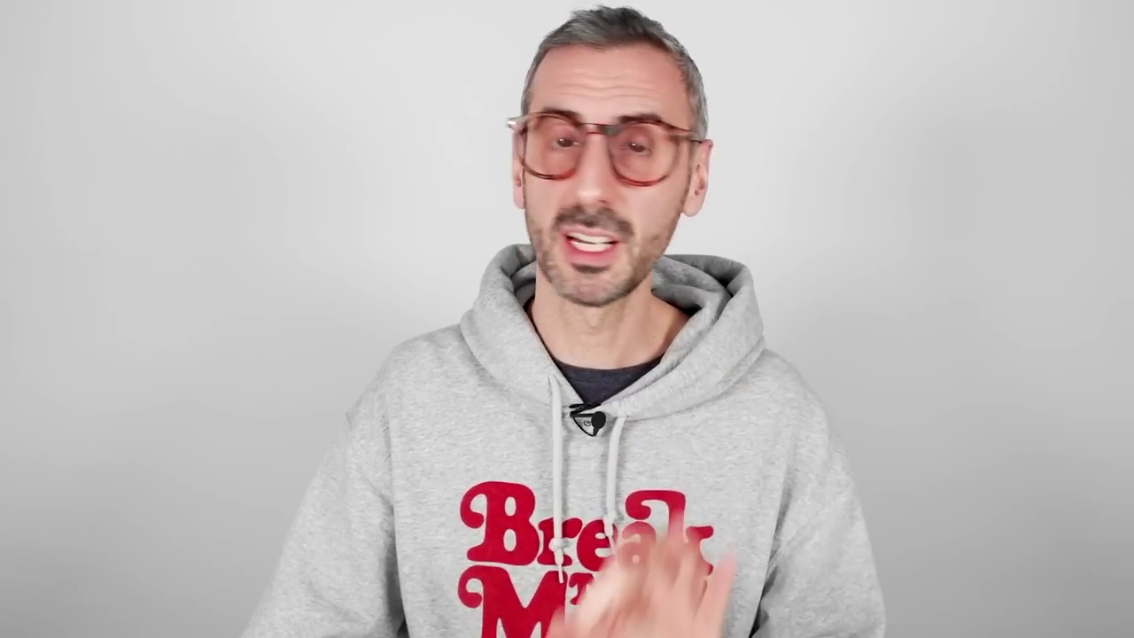
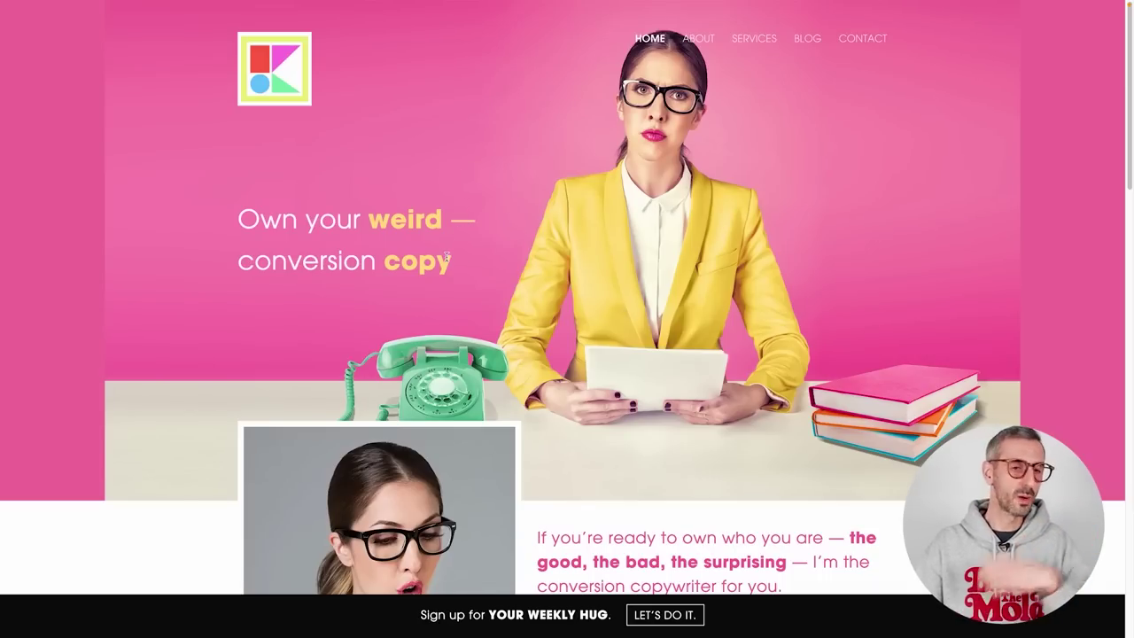
Examine the conversion copywriter's home page in the browser, from the "Own your weird" slogan through the introduction, testimonial and case studies.
scroll(443, 248, down, 1)
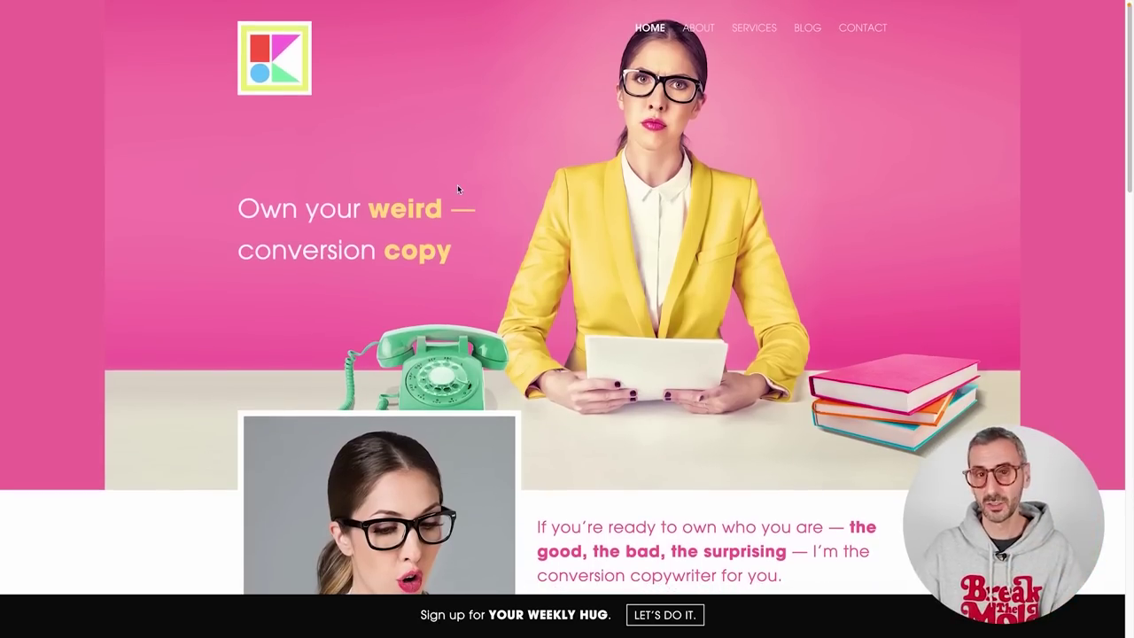
scroll(448, 222, down, 5)
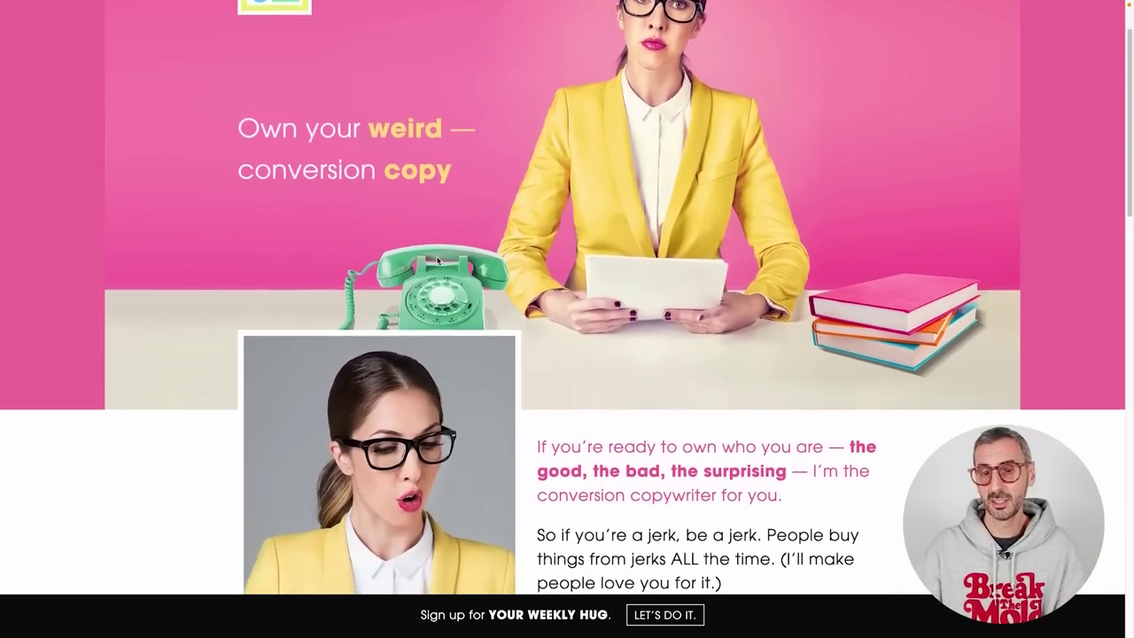
scroll(465, 427, up, 5)
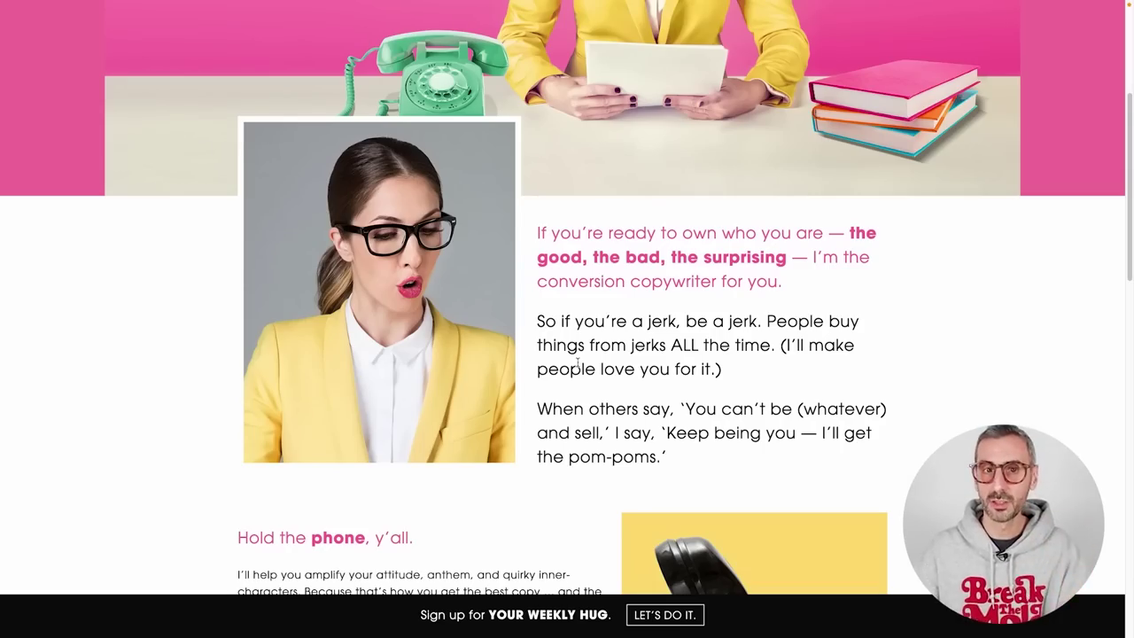
scroll(788, 433, down, 3)
scroll(797, 259, down, 6)
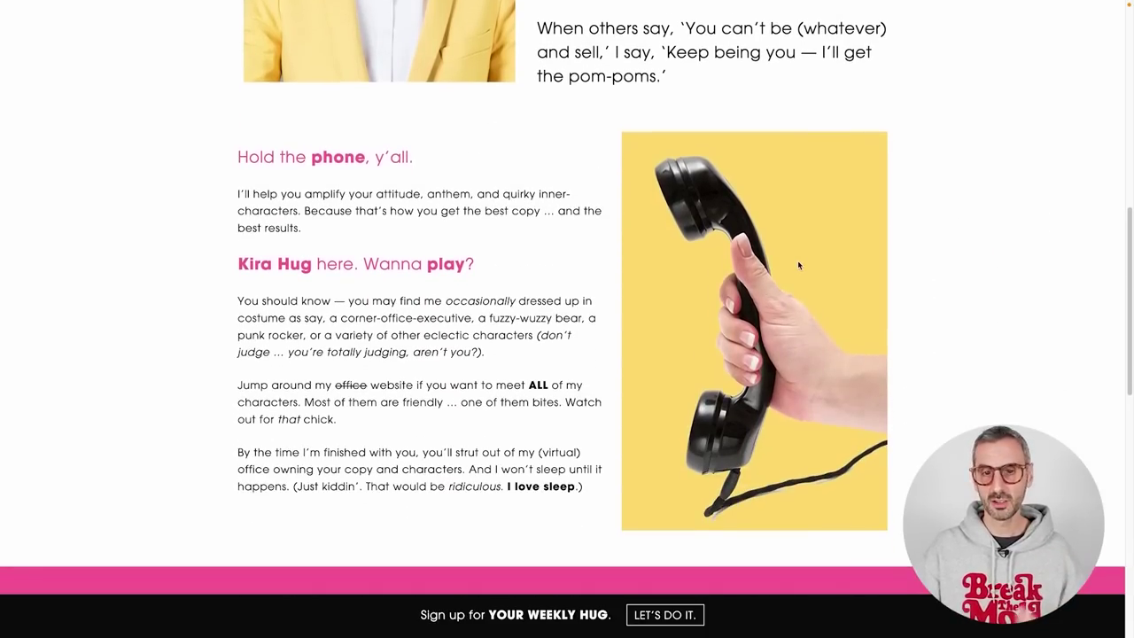
scroll(796, 274, down, 5)
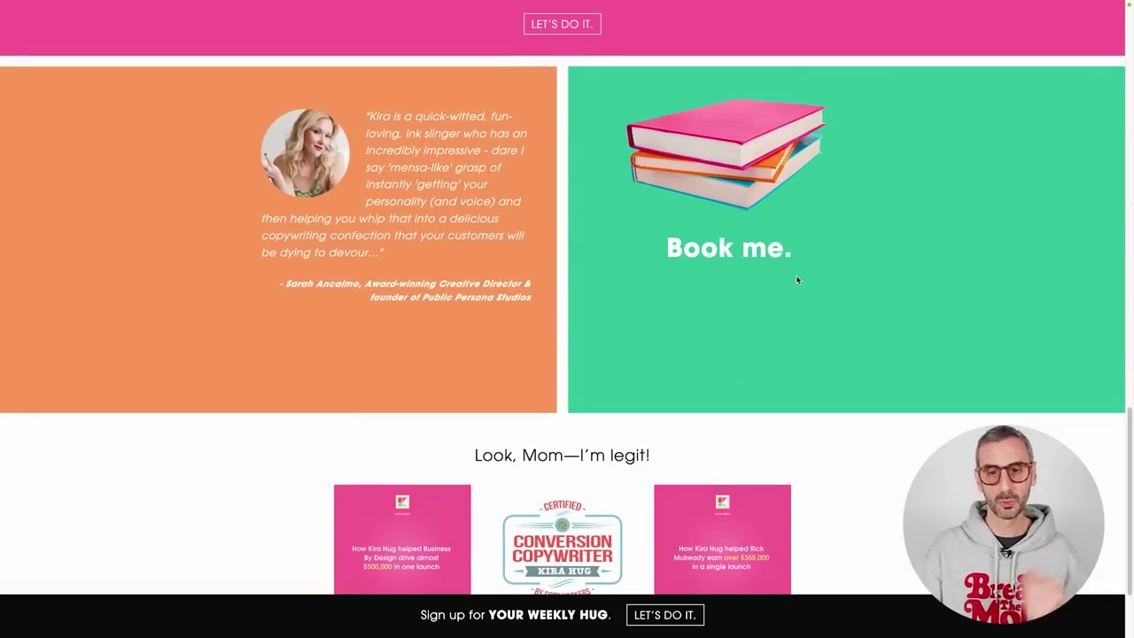
scroll(792, 309, up, 15)
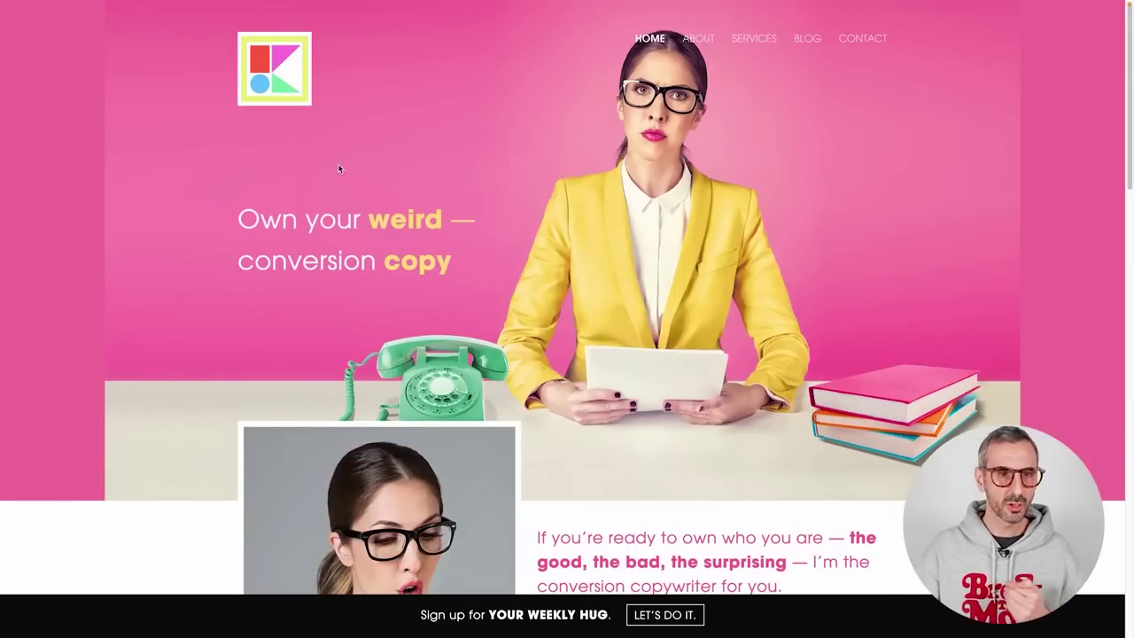
Copy the copywriter's home page text from the "Own your weird" slogan through the "YOUR WEEKLY HUG" sign-up paragraph.
drag(237, 219, 711, 165)
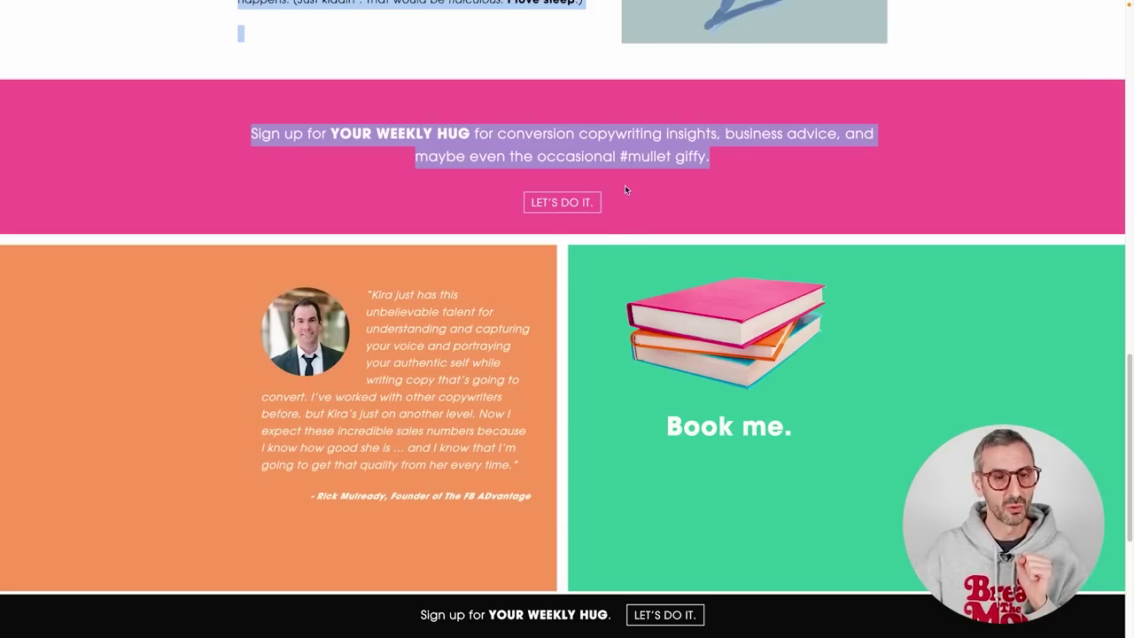
scroll(625, 189, up, 1)
scroll(628, 183, up, 1)
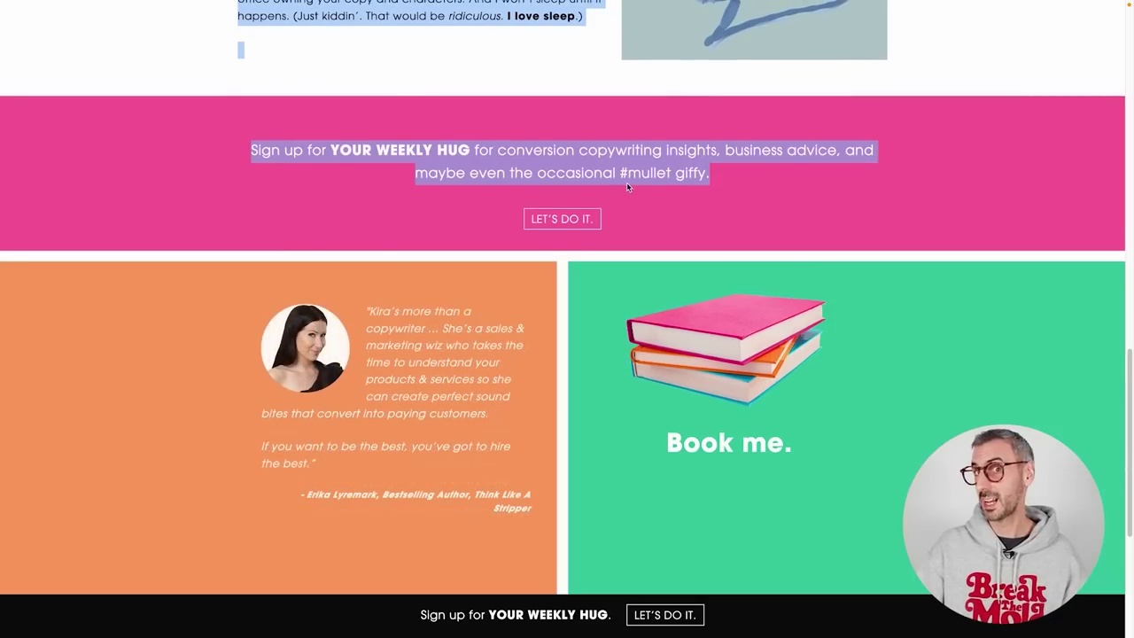
right_click(597, 164)
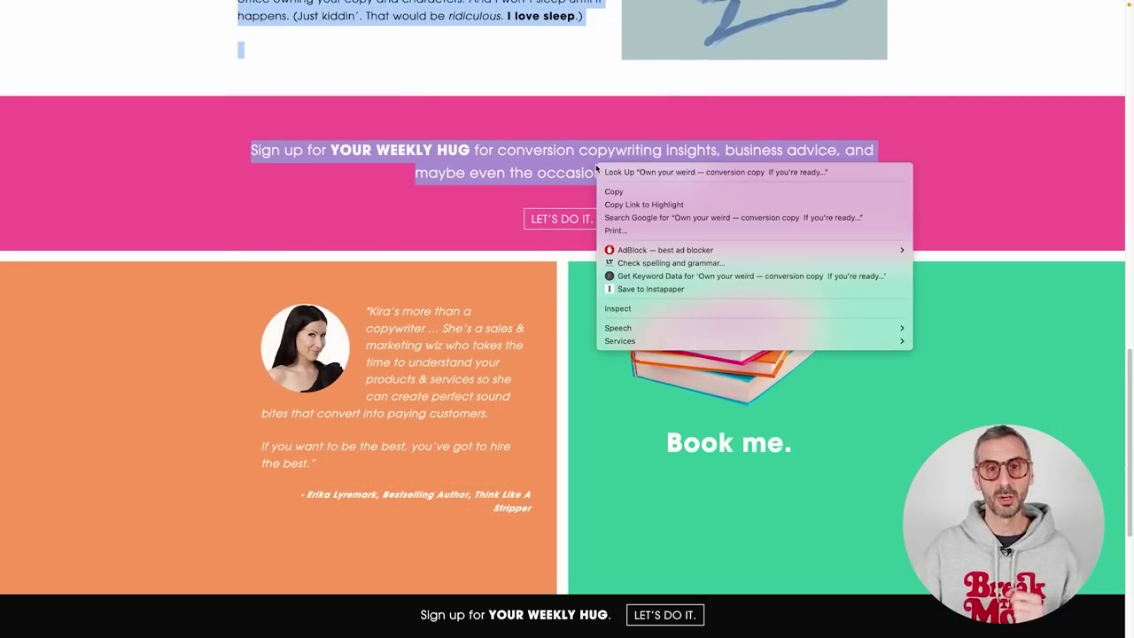
click(614, 191)
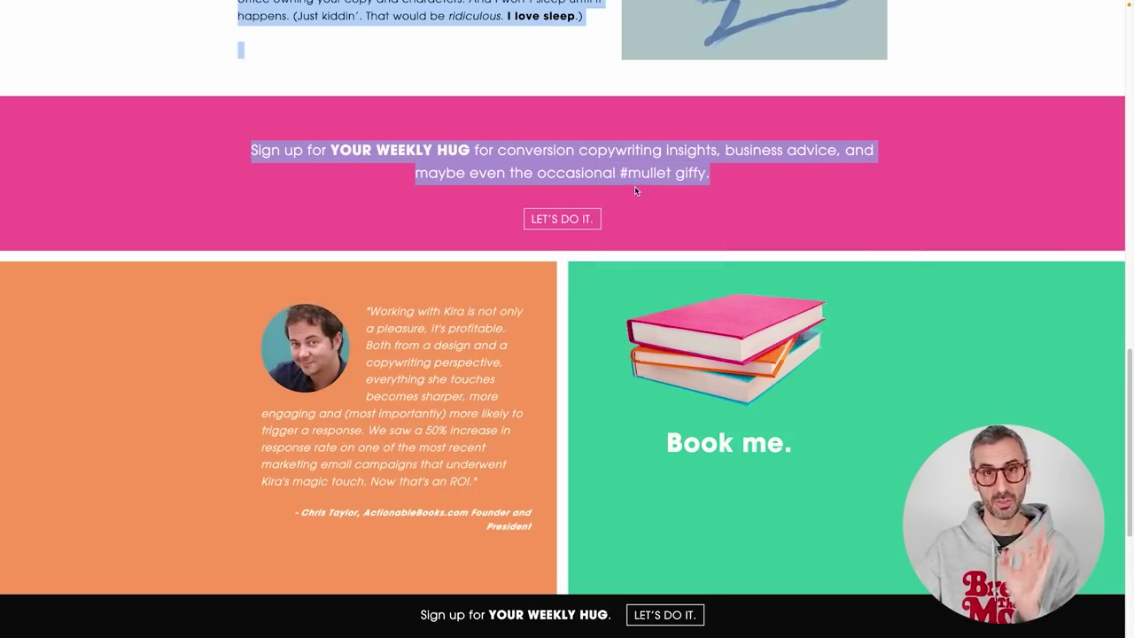
scroll(634, 186, up, 10)
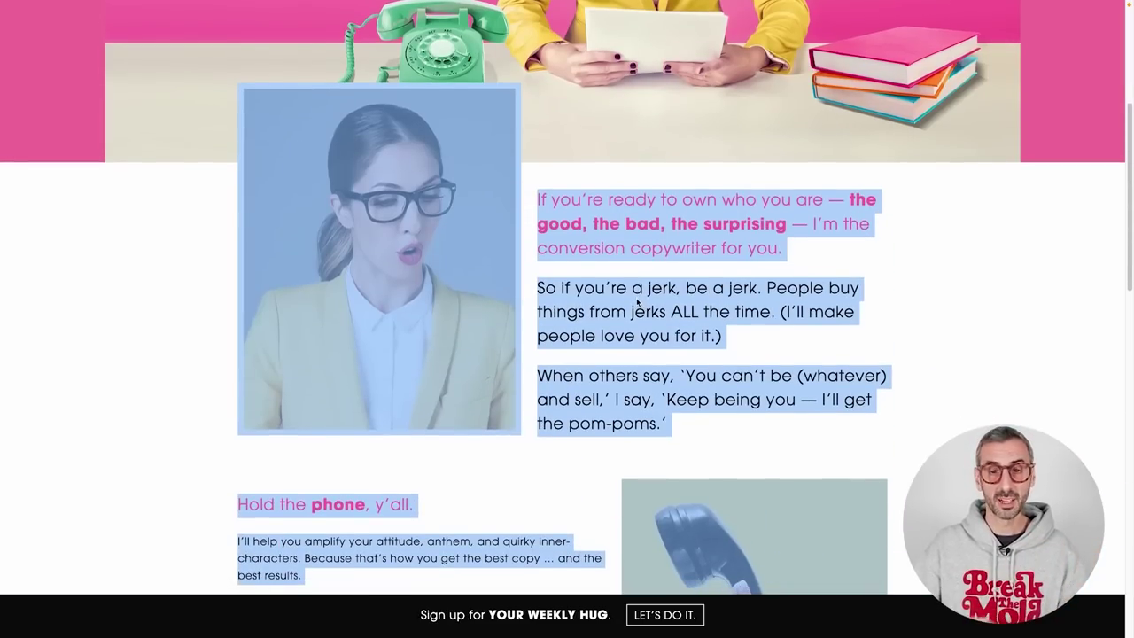
scroll(638, 309, down, 10)
scroll(631, 318, up, 15)
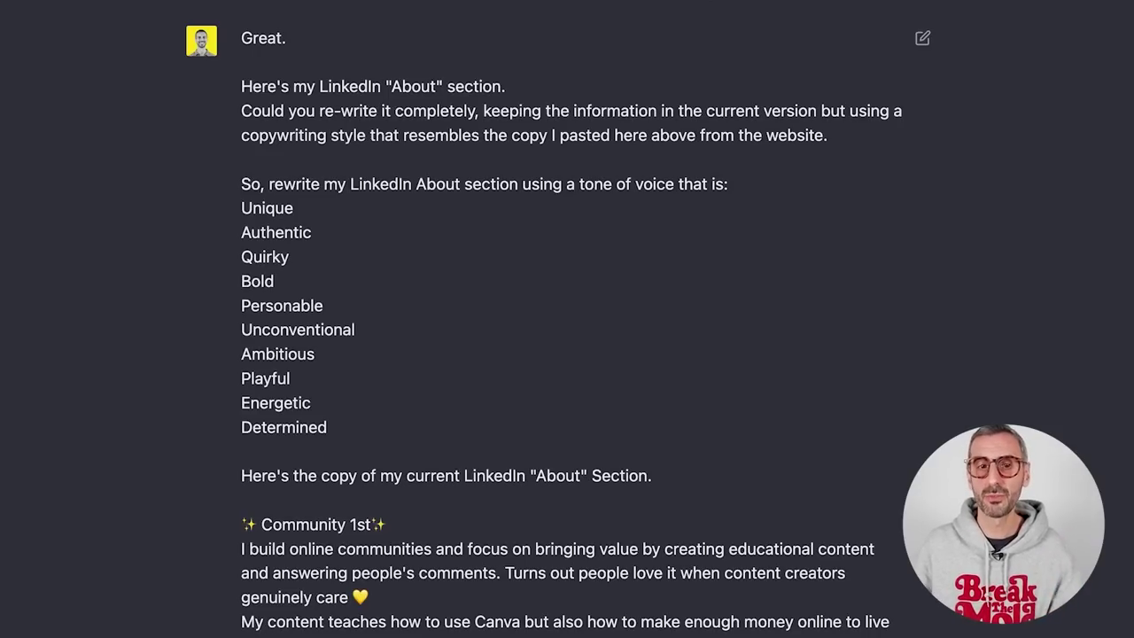
Switch to ChatGPT, review the rewrite prompt with its tone-of-voice words, and compare its pasted About text with the LinkedIn profile's About section.
scroll(567, 319, down, 5)
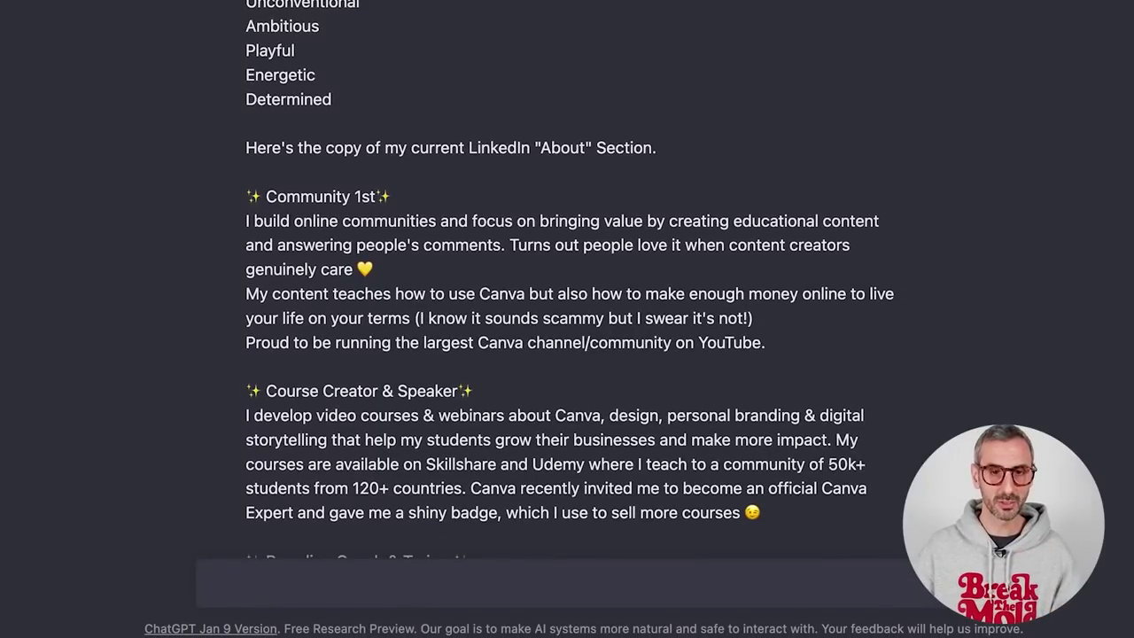
scroll(567, 319, down, 3)
drag(434, 81, 668, 538)
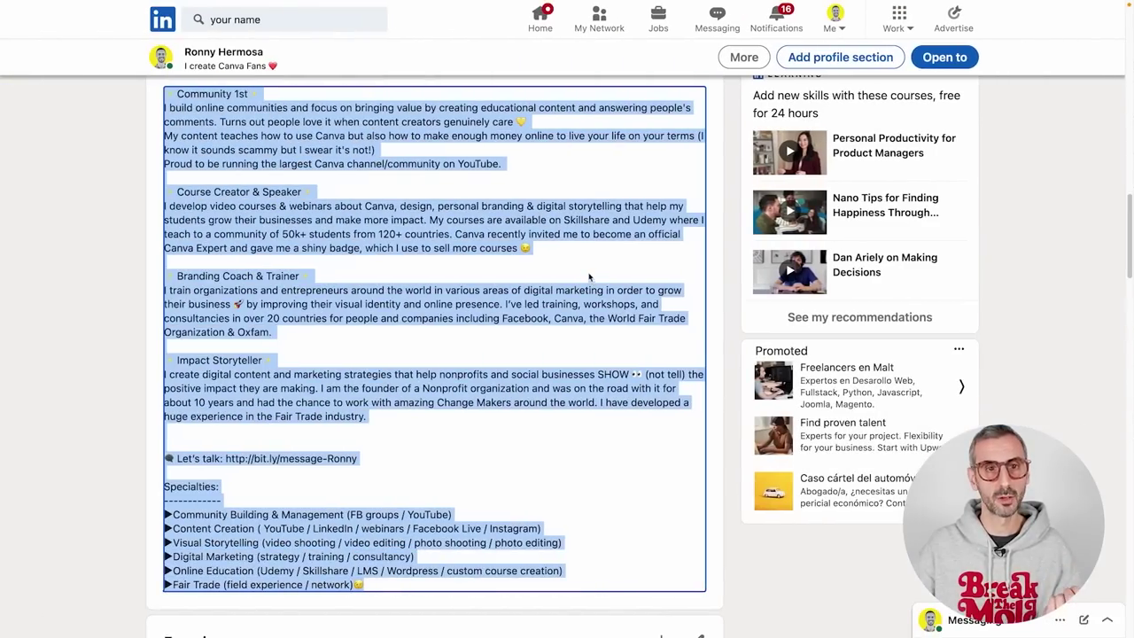
scroll(589, 277, up, 2)
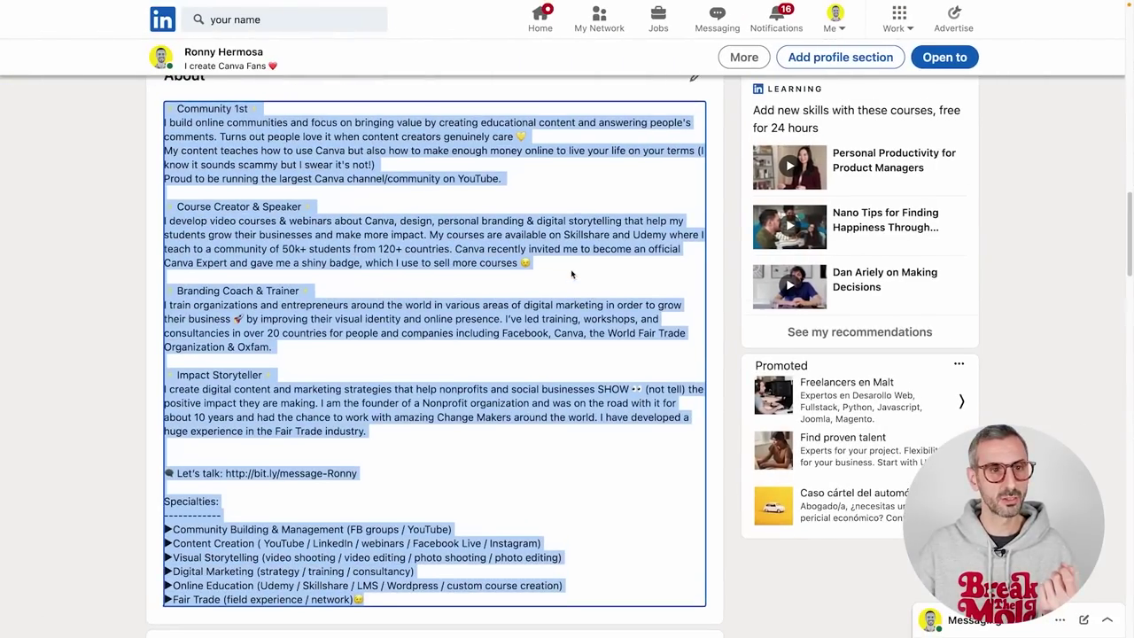
scroll(398, 319, down, 1)
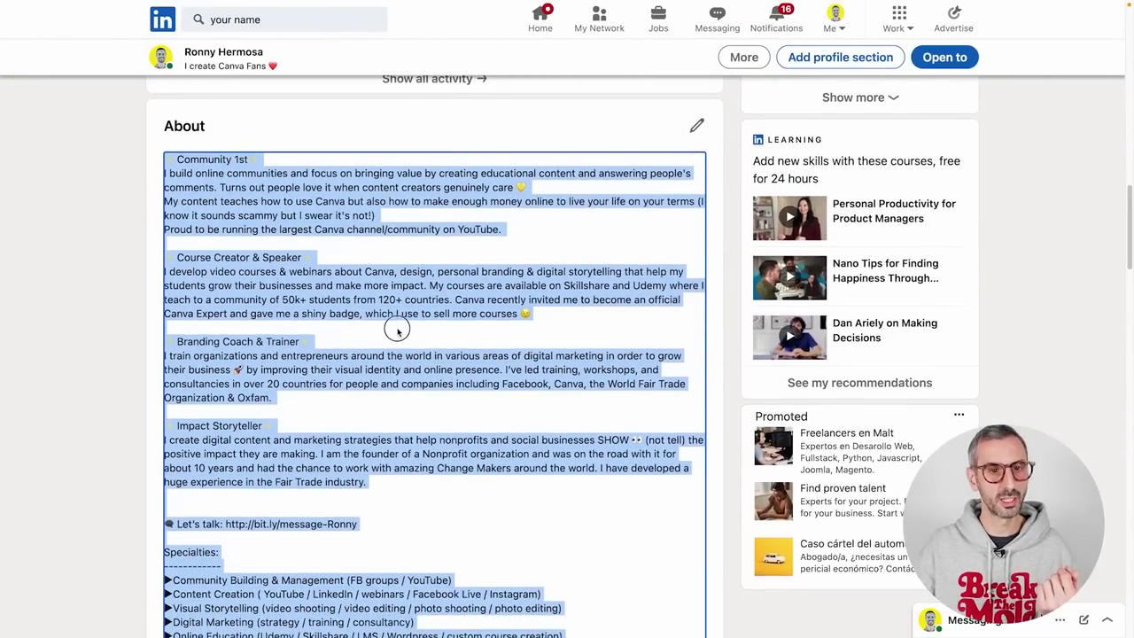
click(397, 326)
scroll(354, 354, down, 3)
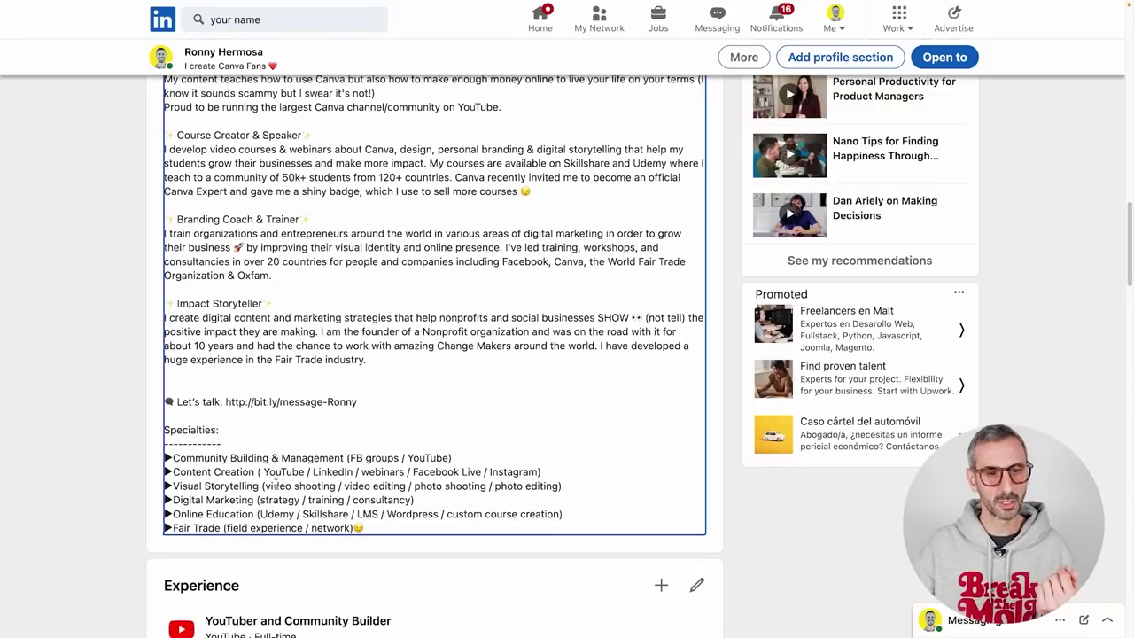
scroll(301, 426, up, 1)
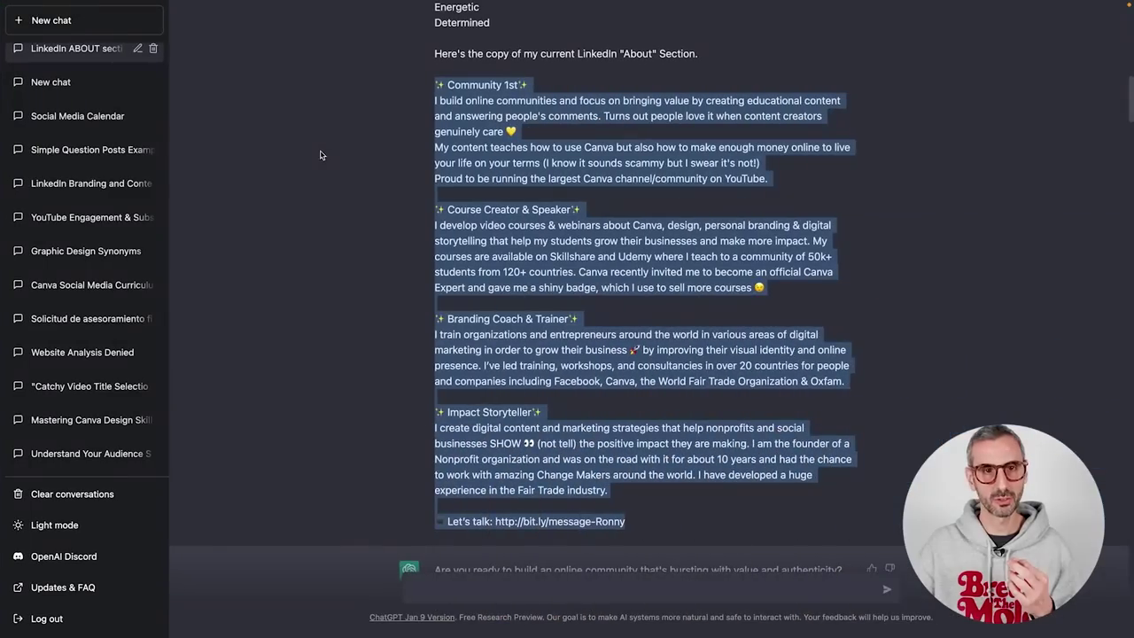
click(359, 216)
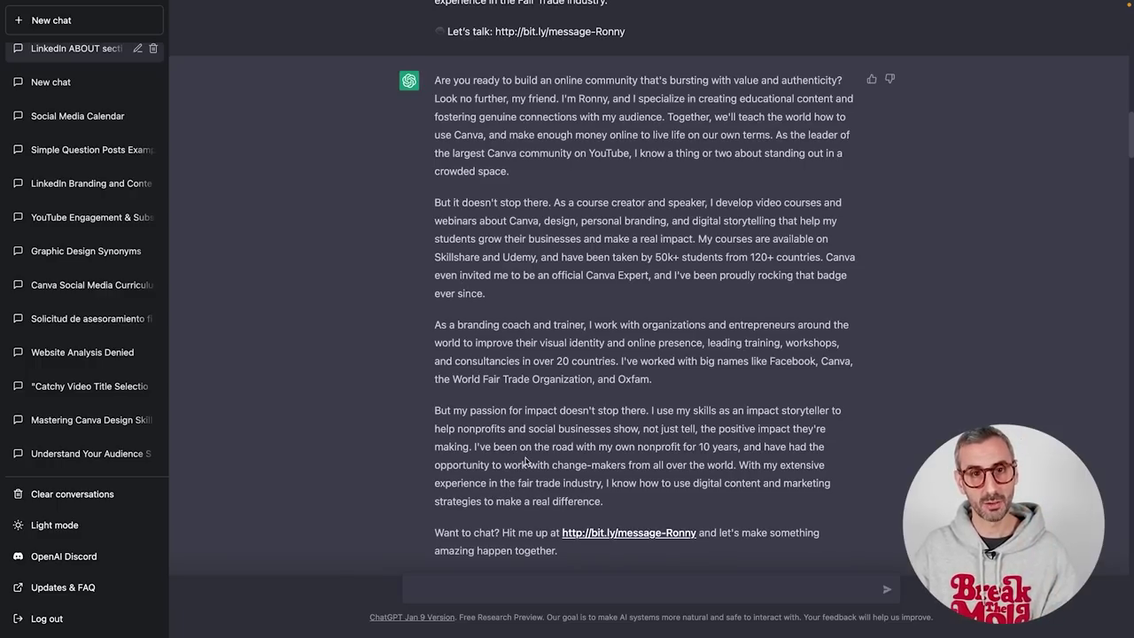
Read ChatGPT's rewritten About text against the original paragraphs, from the online community opening through the branding coach paragraph.
scroll(526, 461, up, 5)
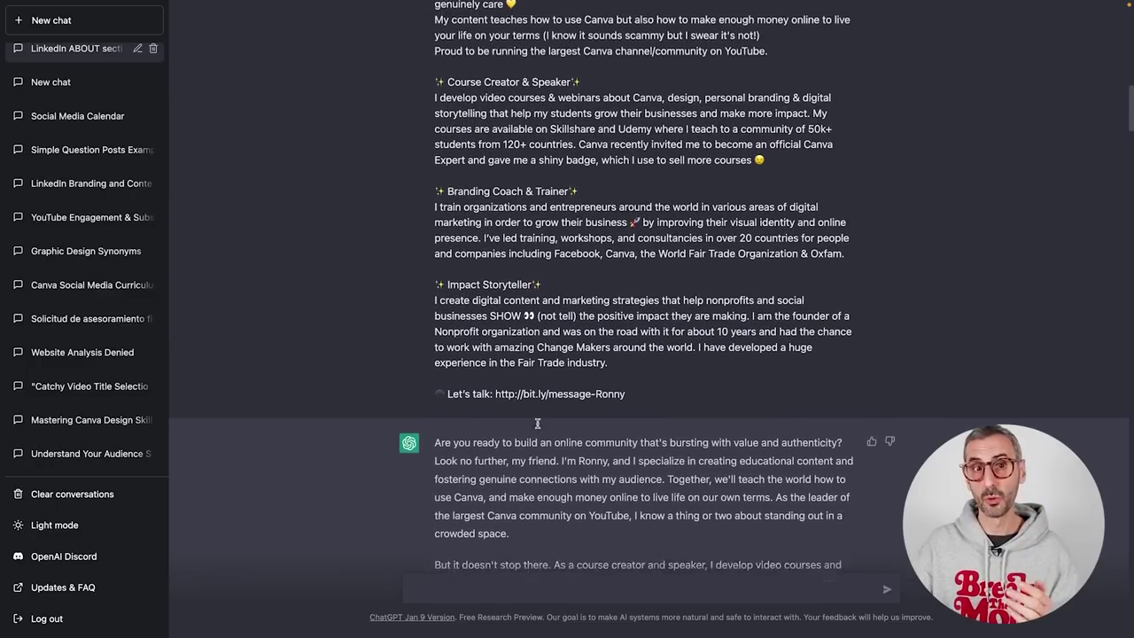
scroll(537, 423, up, 3)
scroll(537, 237, down, 2)
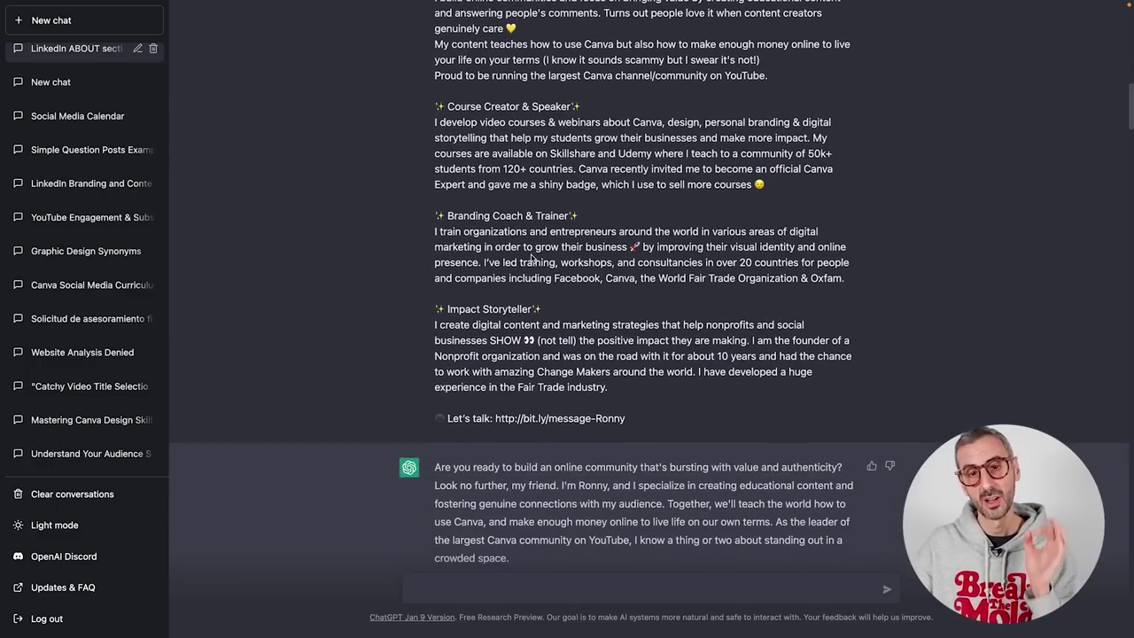
scroll(531, 257, down, 2)
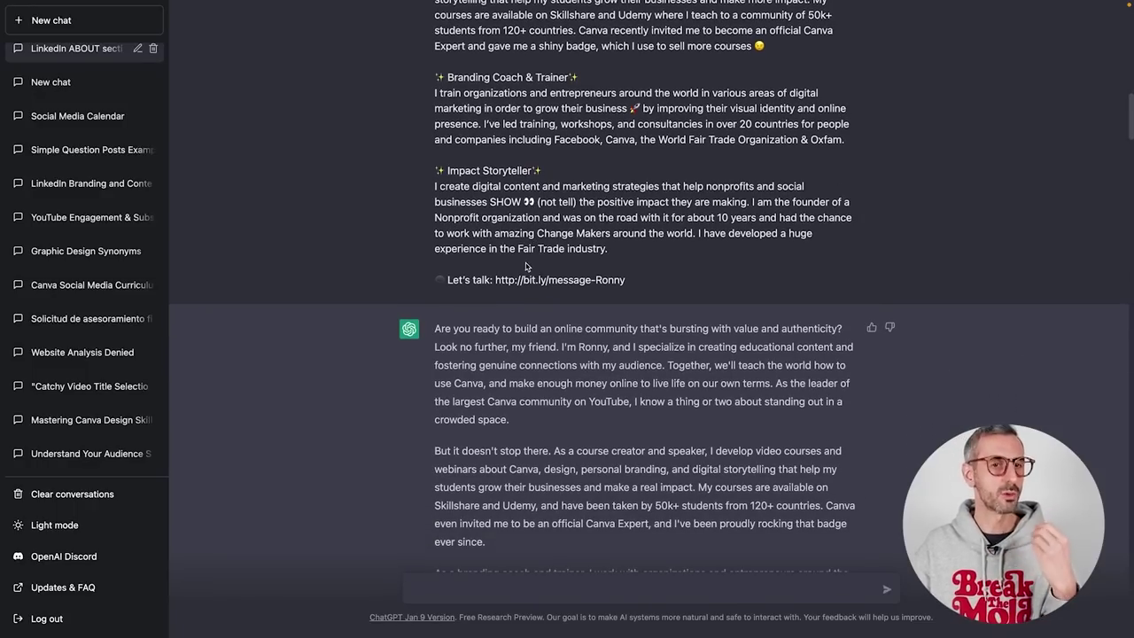
scroll(514, 266, down, 1)
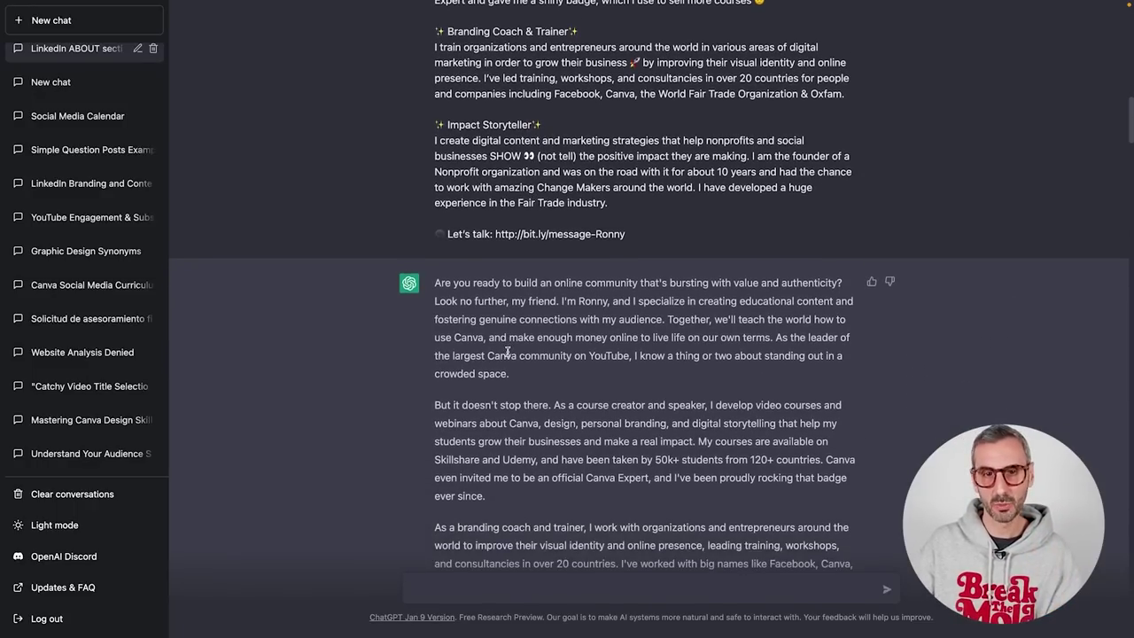
scroll(508, 353, down, 1)
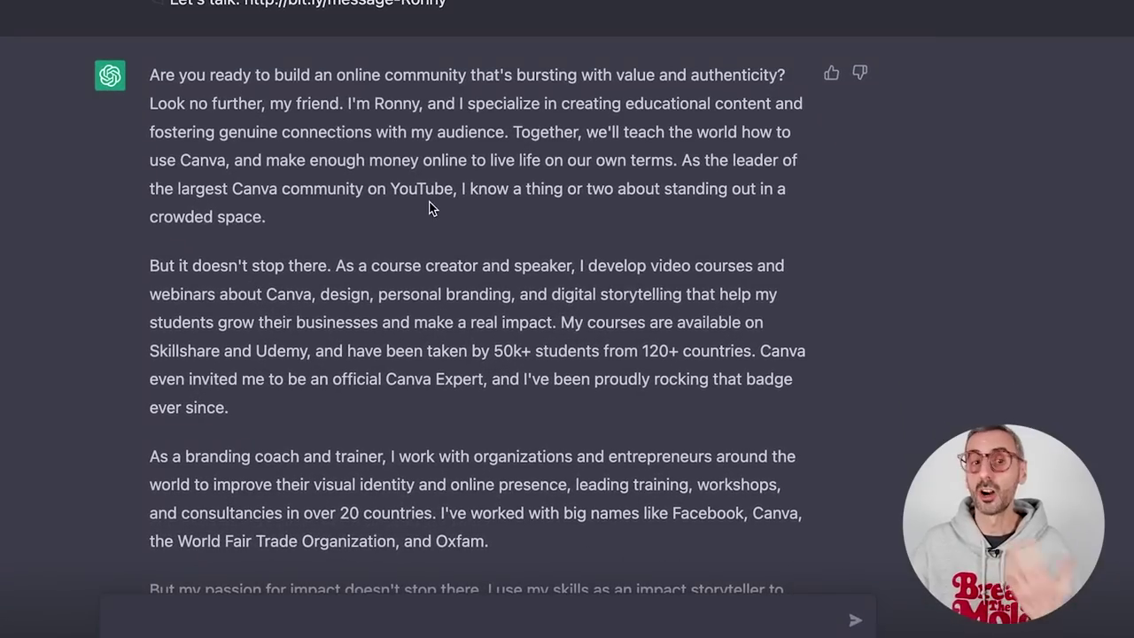
scroll(446, 193, down, 1)
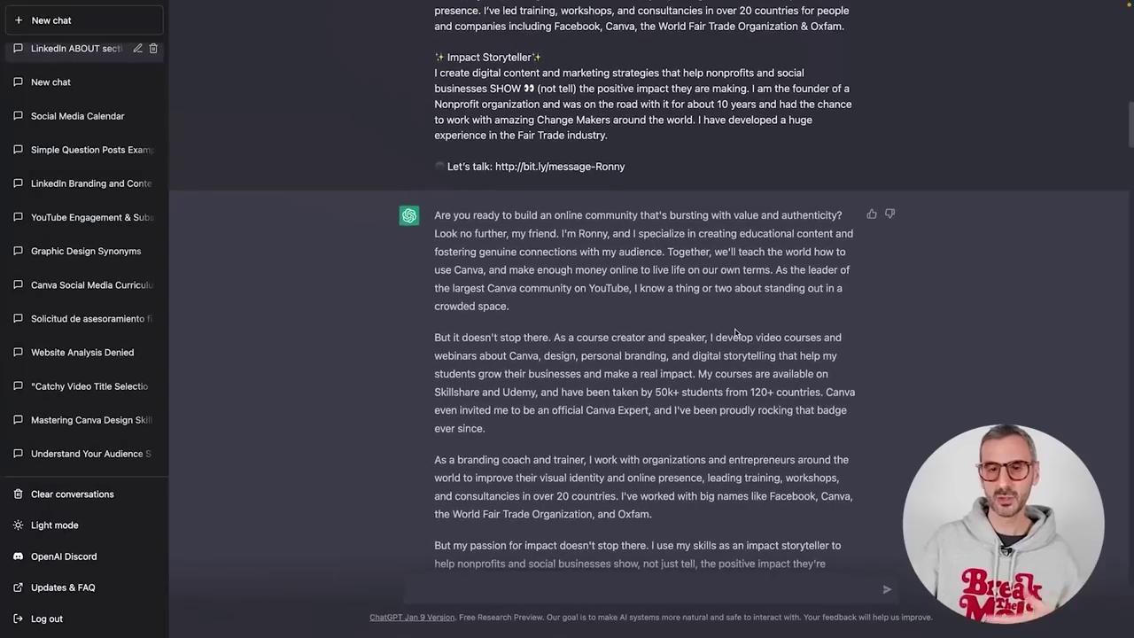
scroll(597, 291, down, 1)
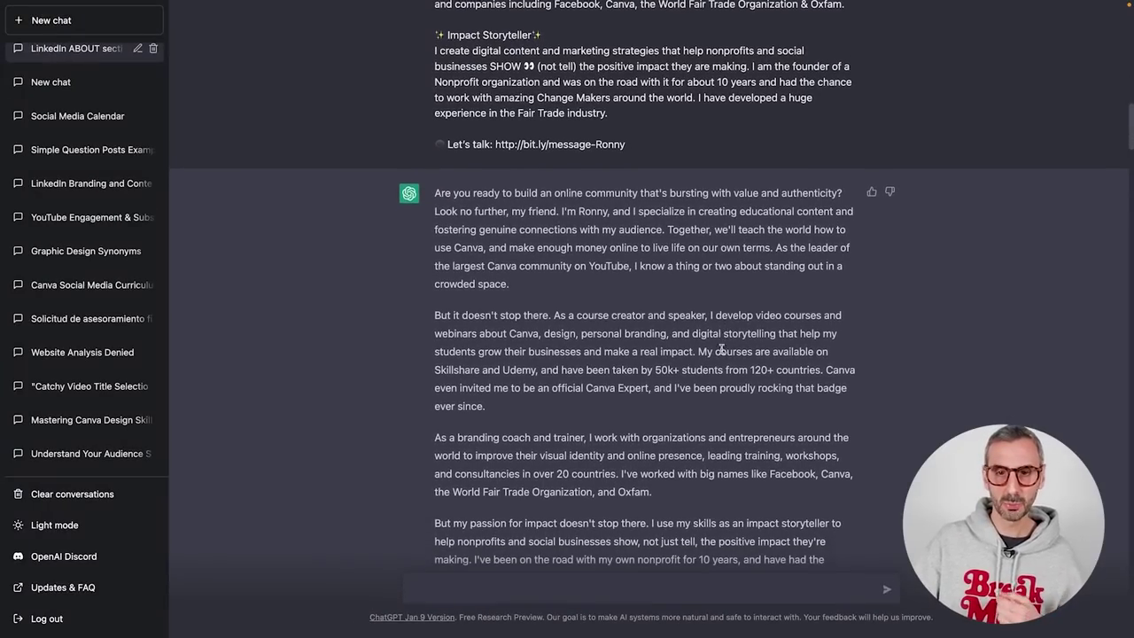
scroll(721, 349, down, 2)
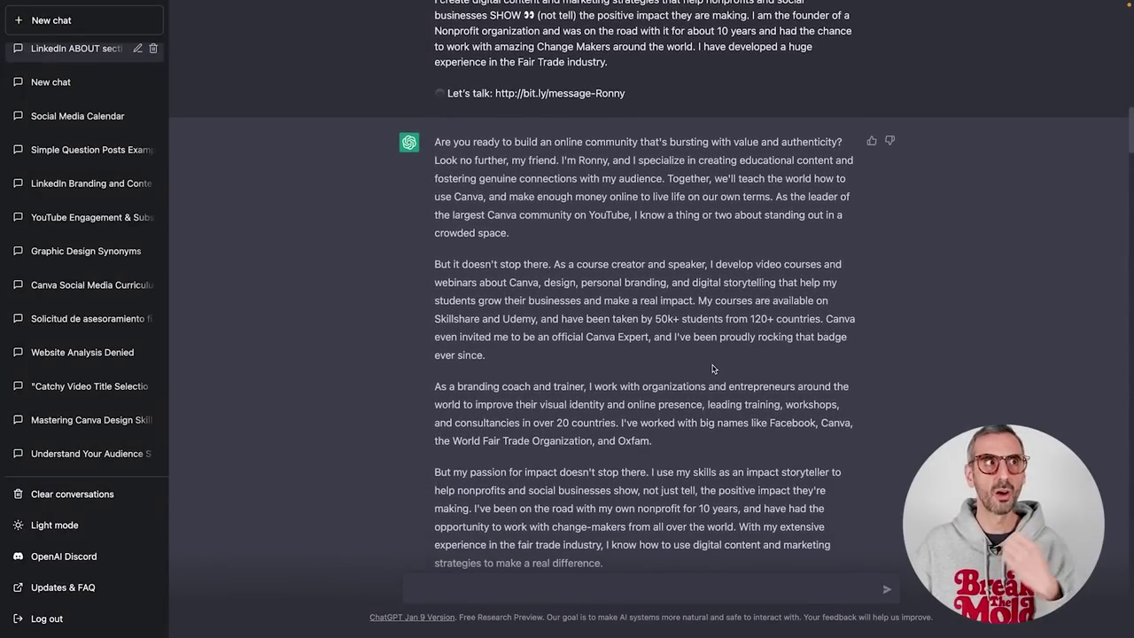
scroll(715, 350, down, 2)
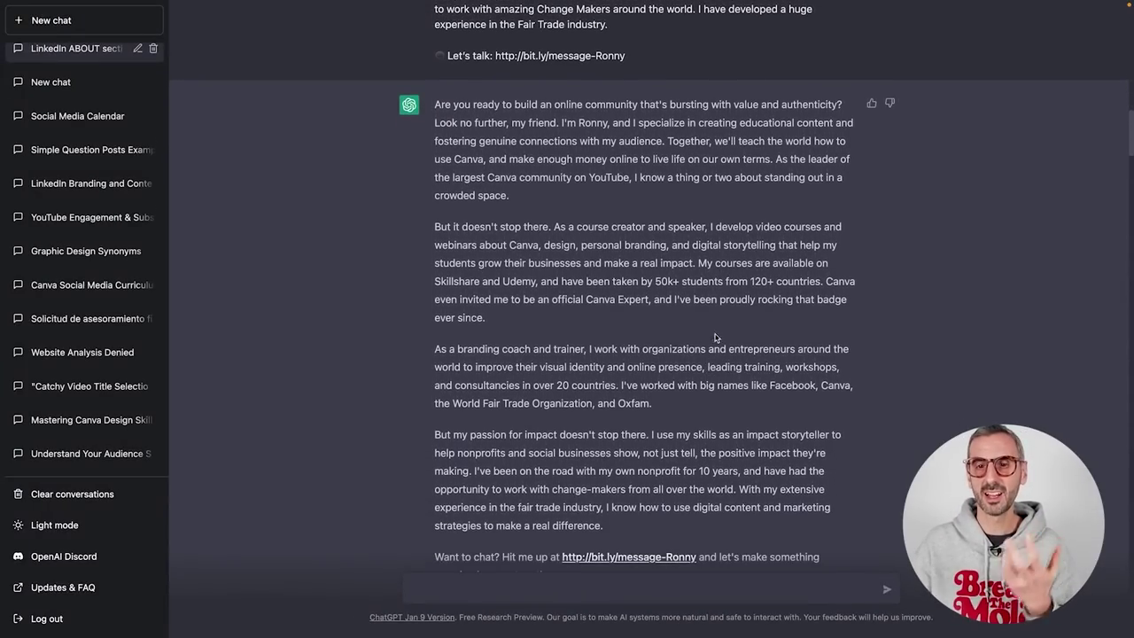
scroll(700, 319, down, 1)
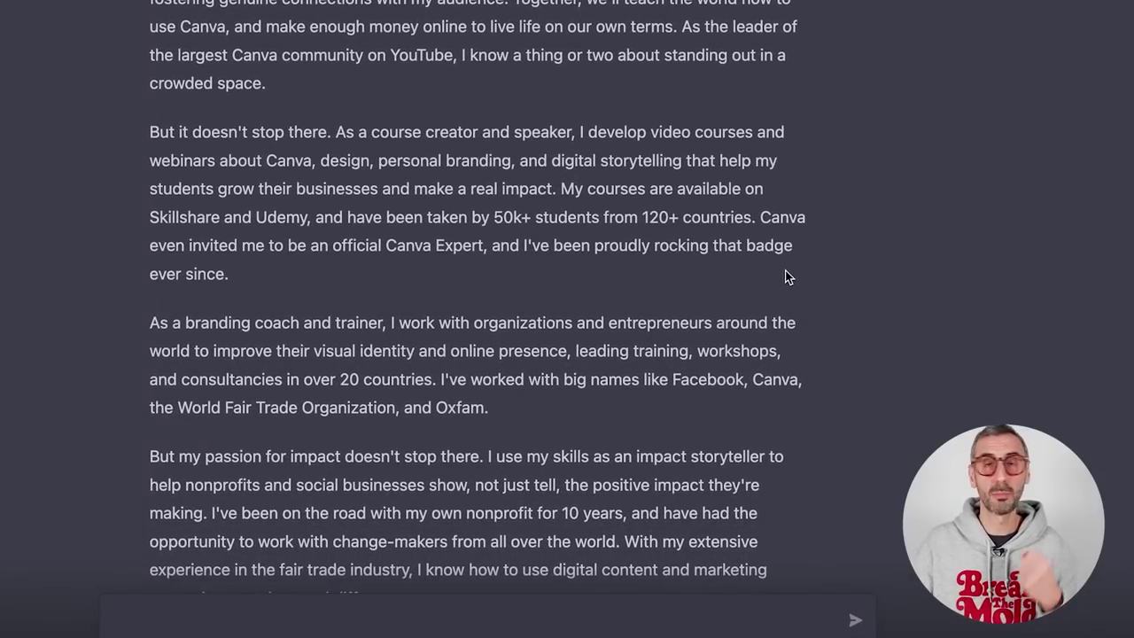
Highlight the rewritten sentence about being an official Canva Expert and read on through the closing contact line.
drag(759, 217, 791, 272)
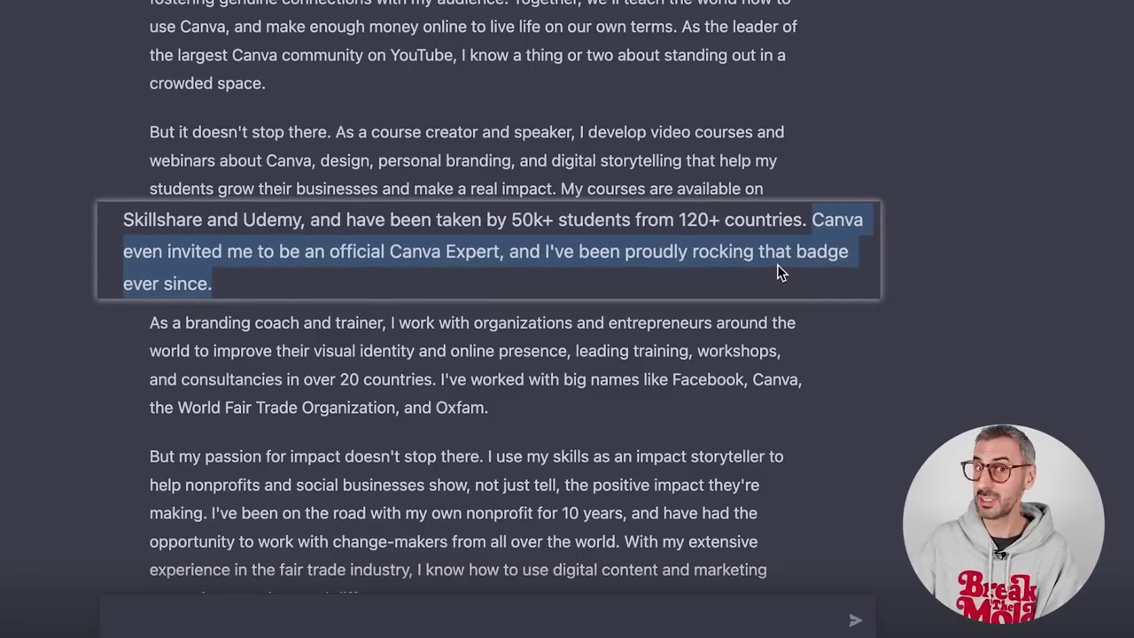
scroll(784, 401, down, 2)
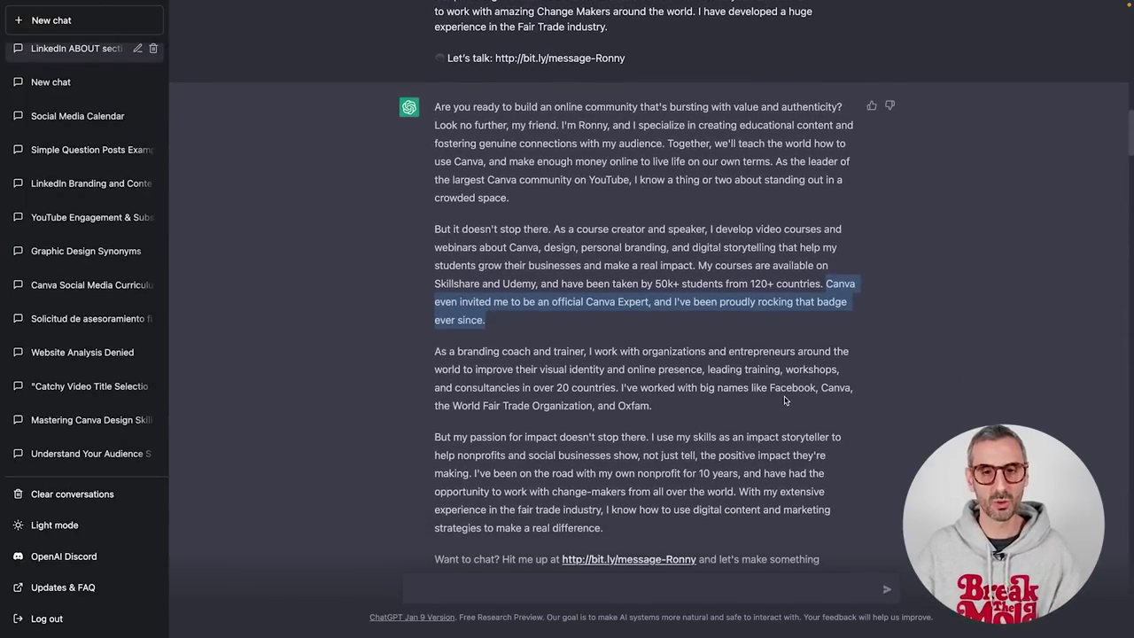
scroll(784, 401, down, 2)
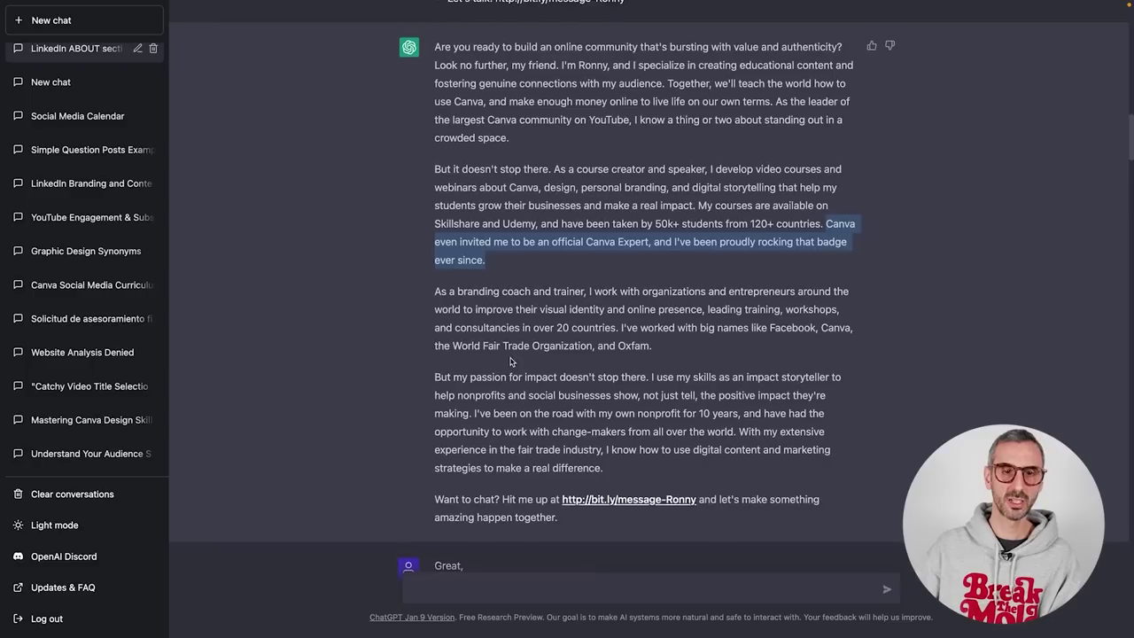
scroll(522, 377, down, 1)
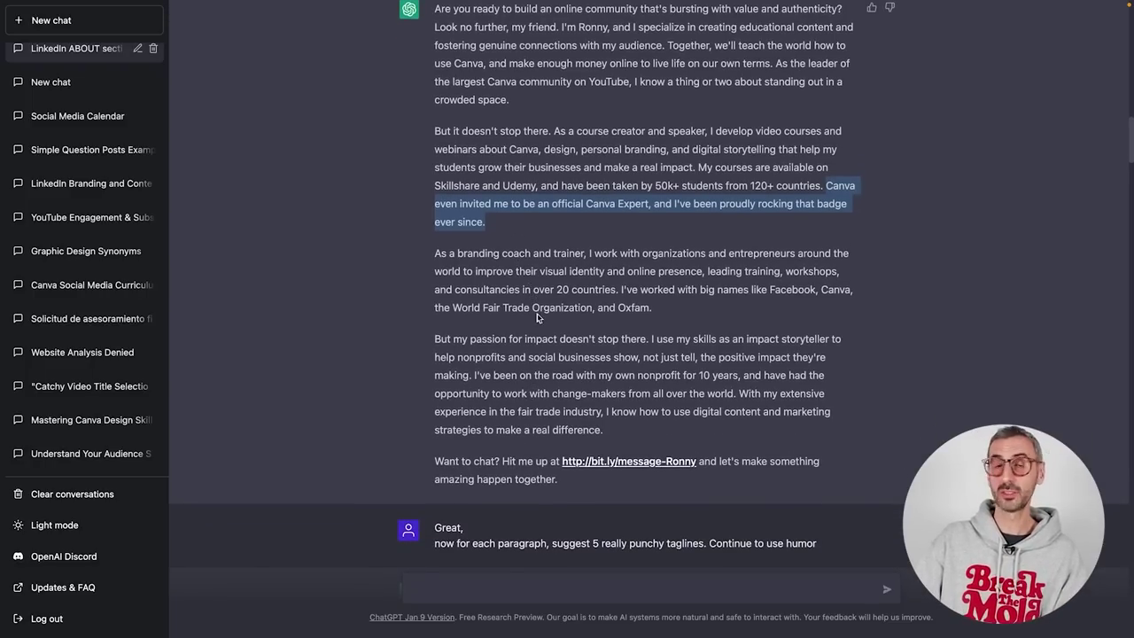
scroll(543, 321, up, 1)
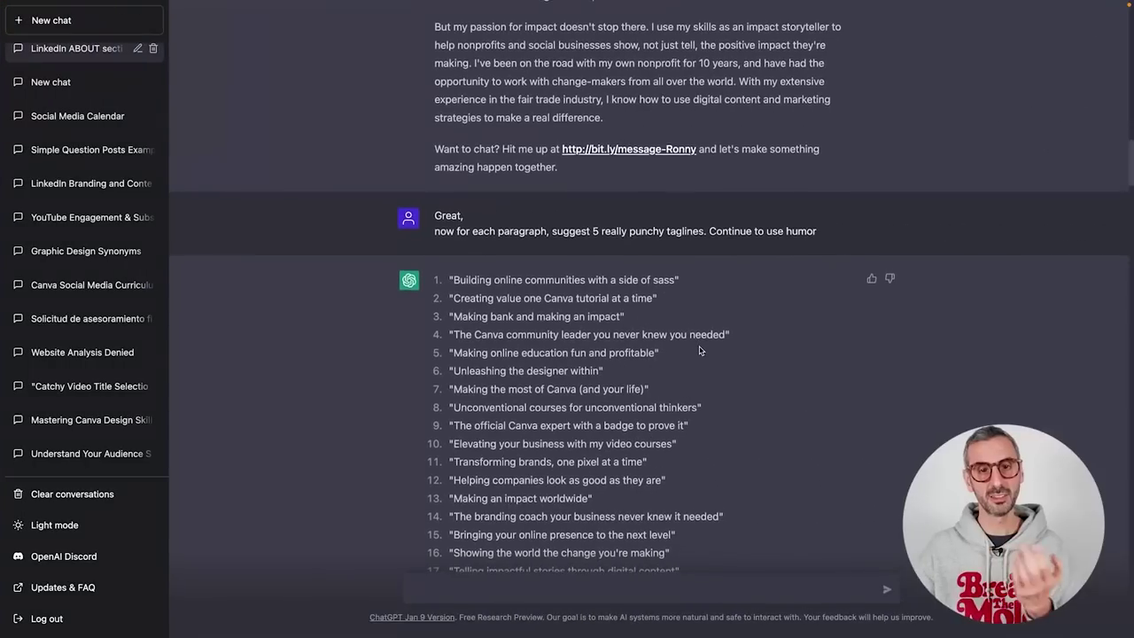
Examine the punchy, humorous taglines ChatGPT suggested for each paragraph, highlighting the first five, and compare them with the rewritten About text.
scroll(689, 339, down, 3)
scroll(689, 339, down, 1)
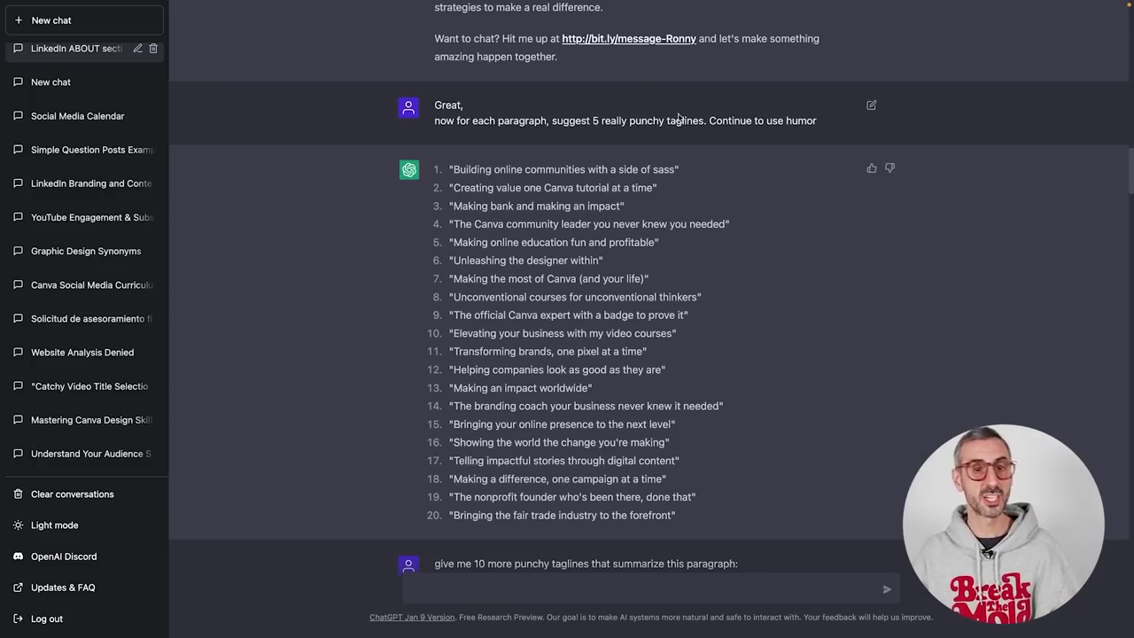
drag(675, 243, 449, 173)
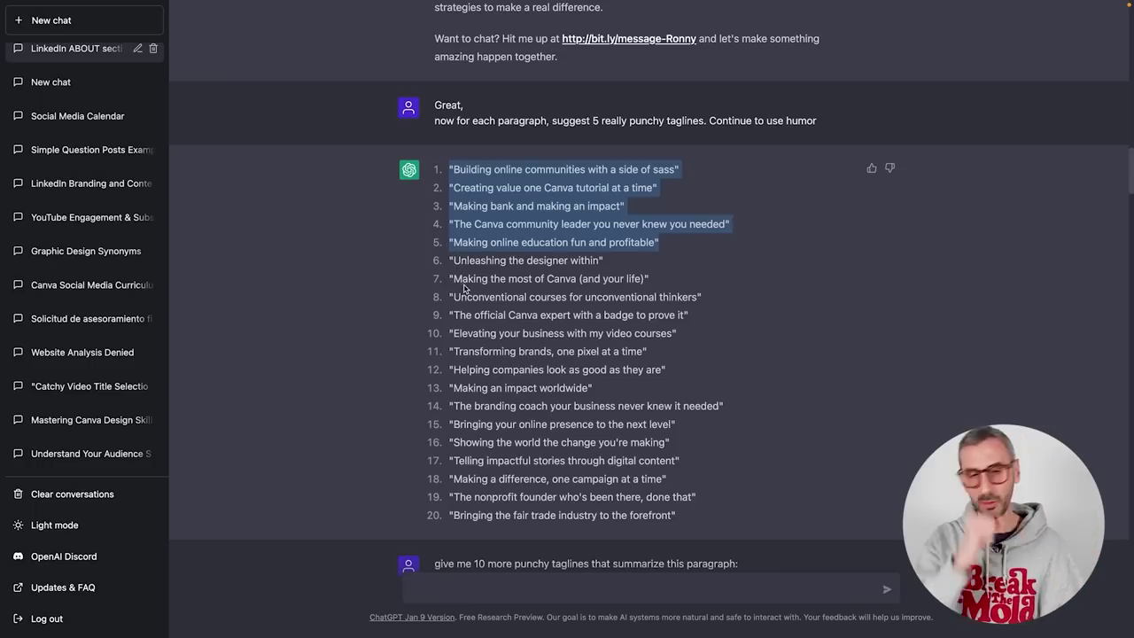
click(786, 243)
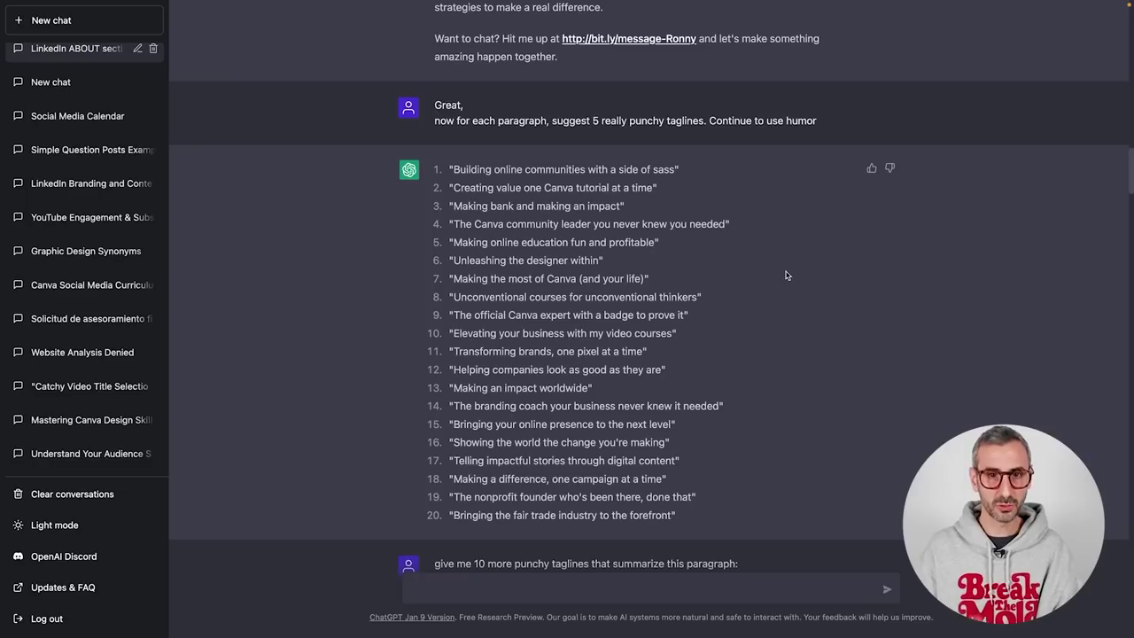
scroll(789, 266, up, 1)
scroll(801, 381, down, 1)
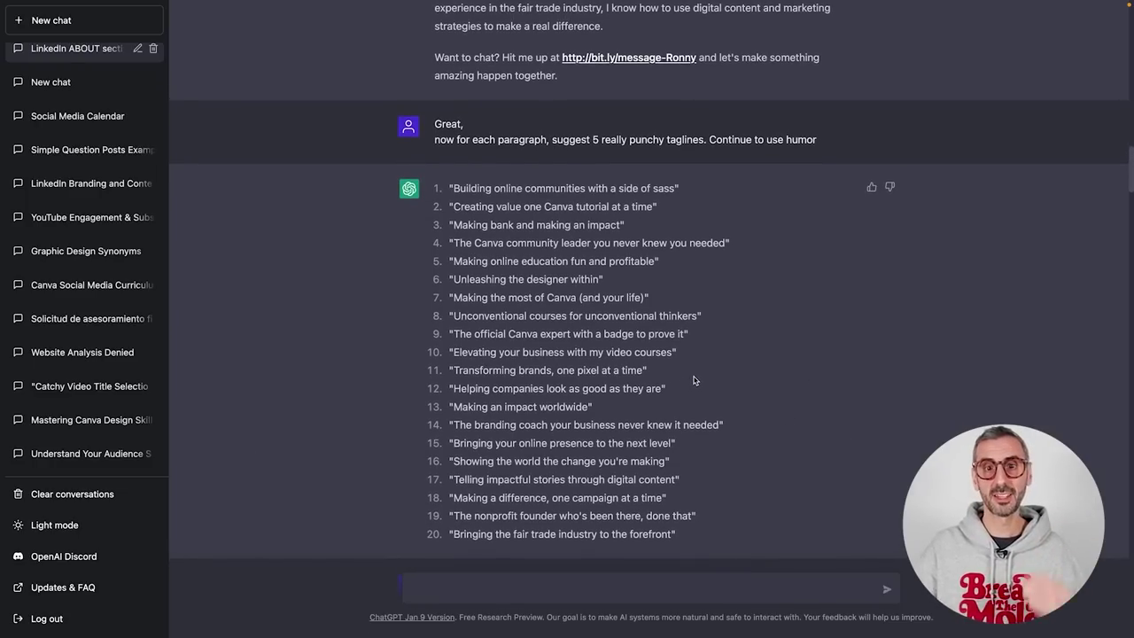
scroll(695, 381, down, 2)
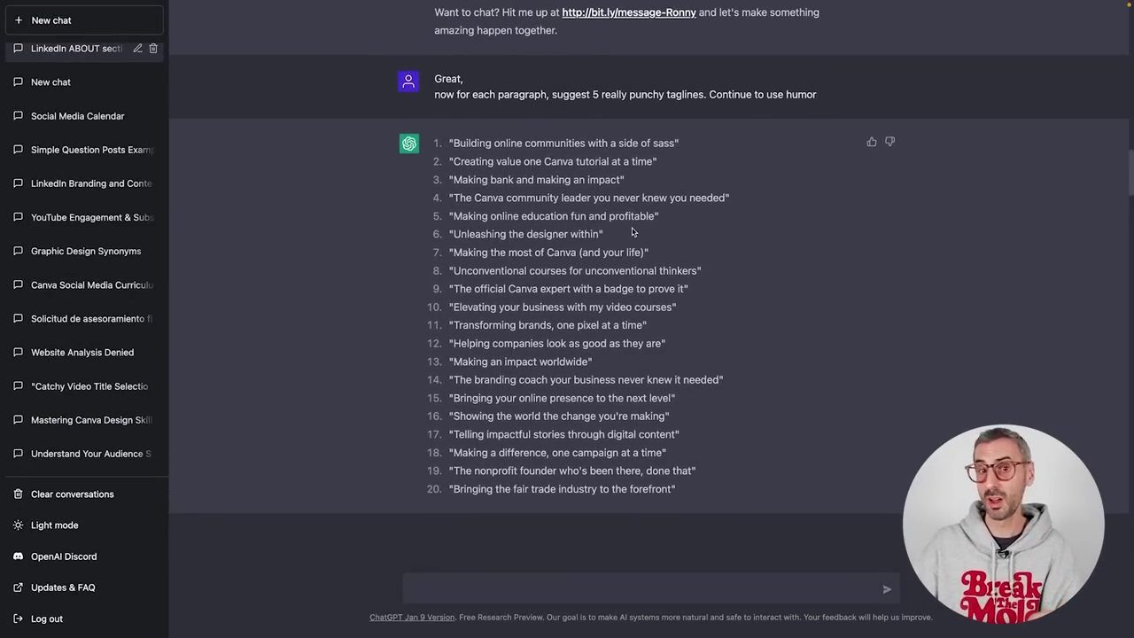
scroll(630, 225, up, 1)
scroll(631, 225, up, 8)
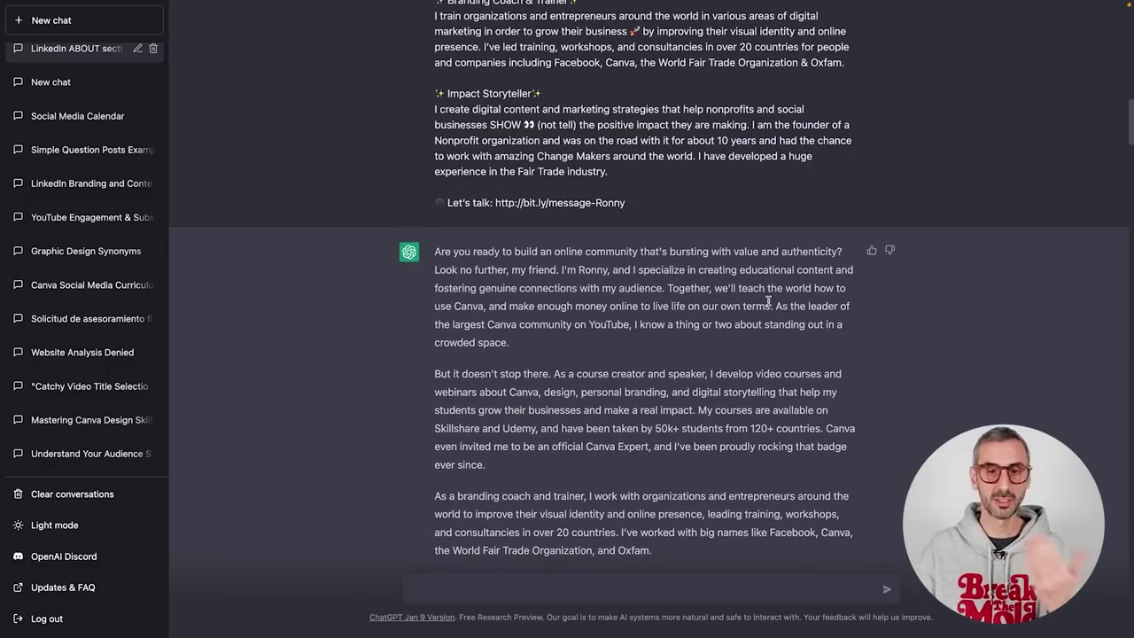
scroll(768, 301, down, 1)
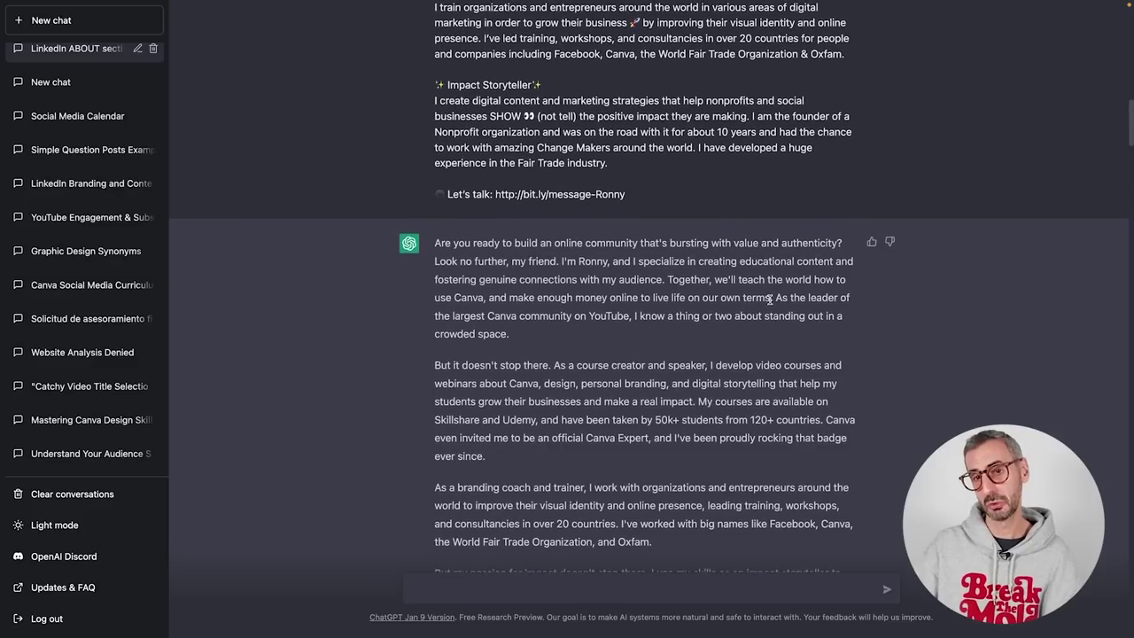
Switch to the "LinkedIn About Section" document in Google Docs and highlight all the ChatGPT-written About text under heading 3.
scroll(620, 293, down, 10)
scroll(437, 323, down, 2)
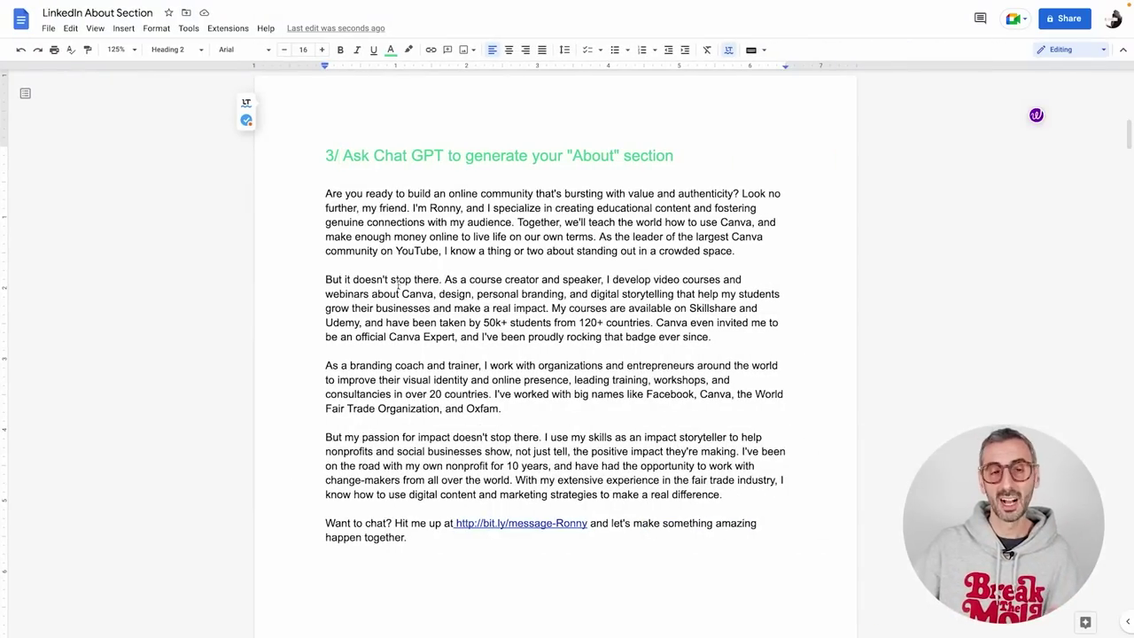
click(313, 192)
drag(312, 192, 671, 539)
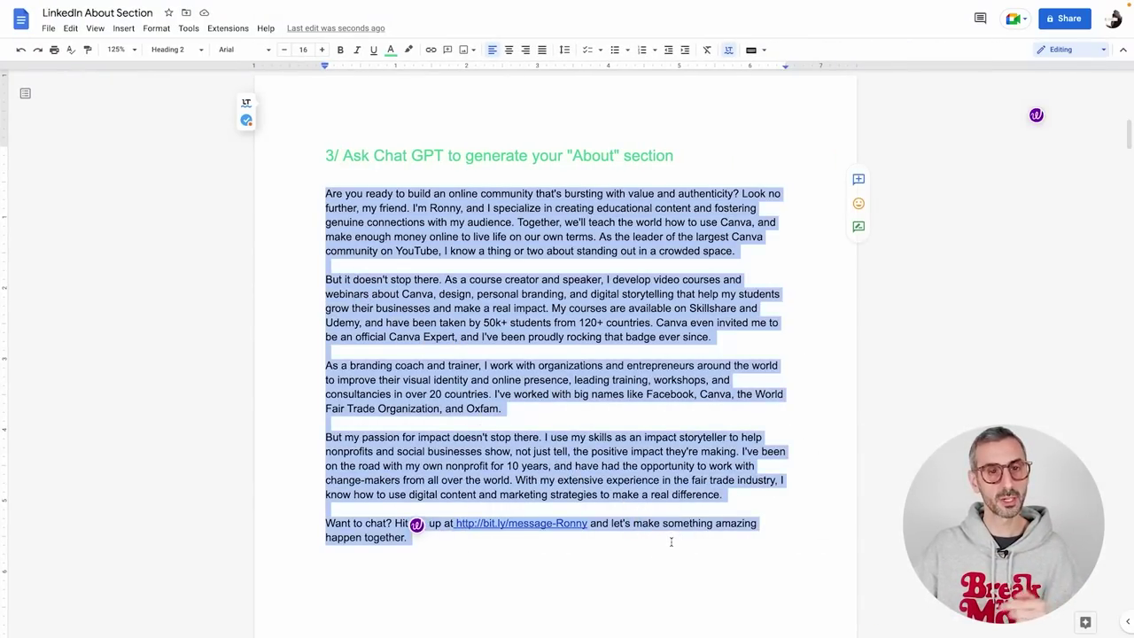
click(681, 279)
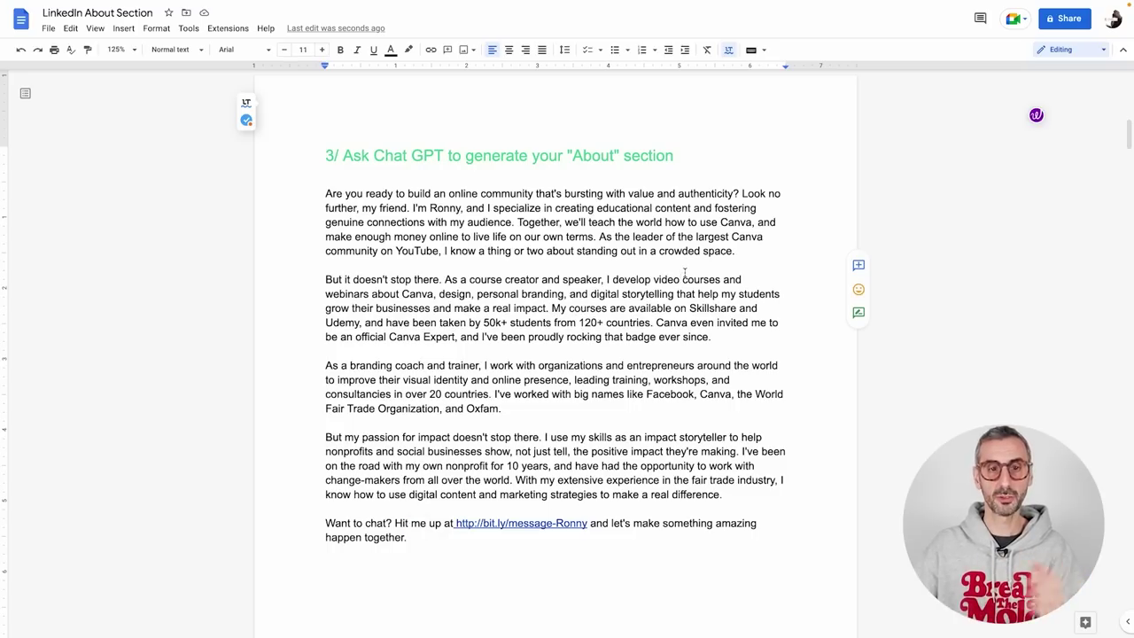
Review the punchy taglines added above the paragraphs in section 4, highlighting "The official Canva expert with a badge to prove it".
scroll(677, 274, down, 2)
scroll(670, 276, down, 7)
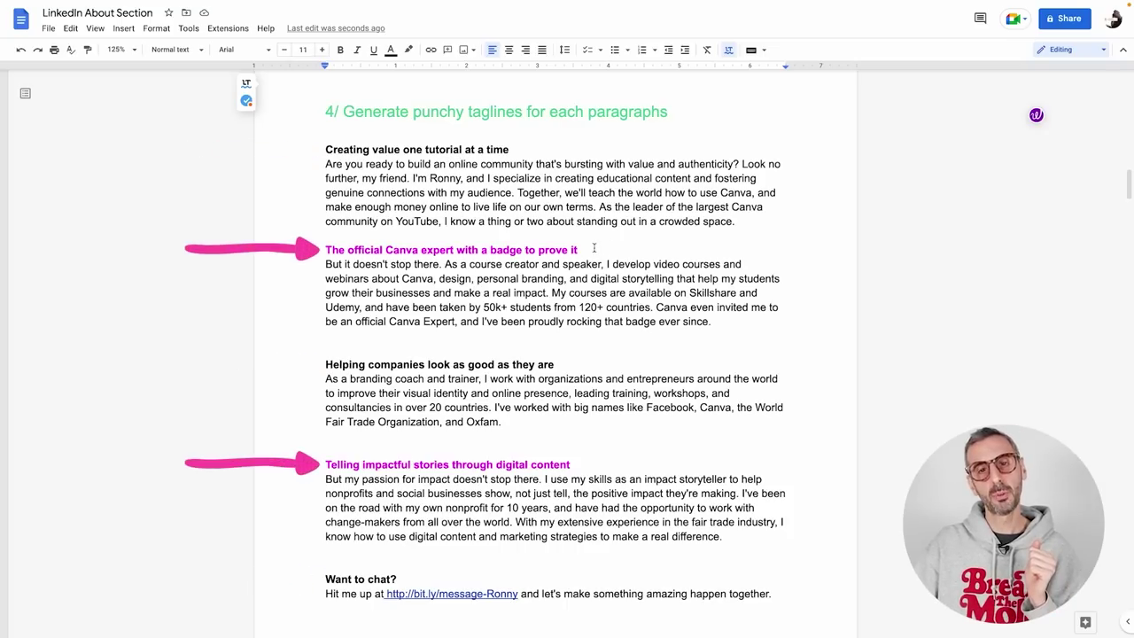
drag(578, 250, 319, 250)
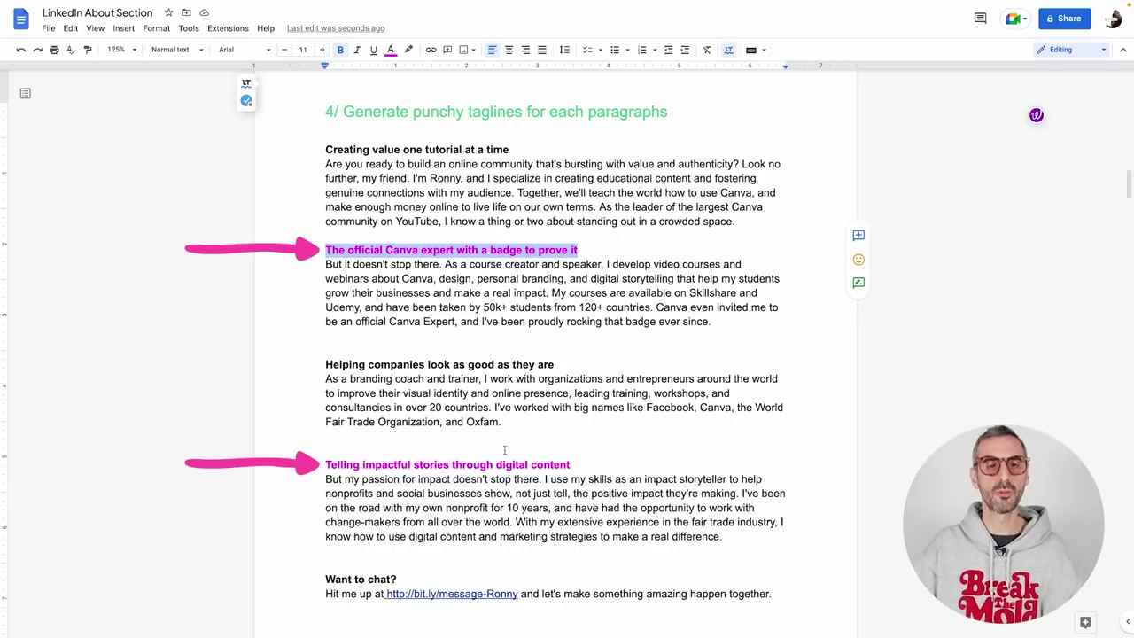
scroll(549, 239, down, 1)
click(574, 131)
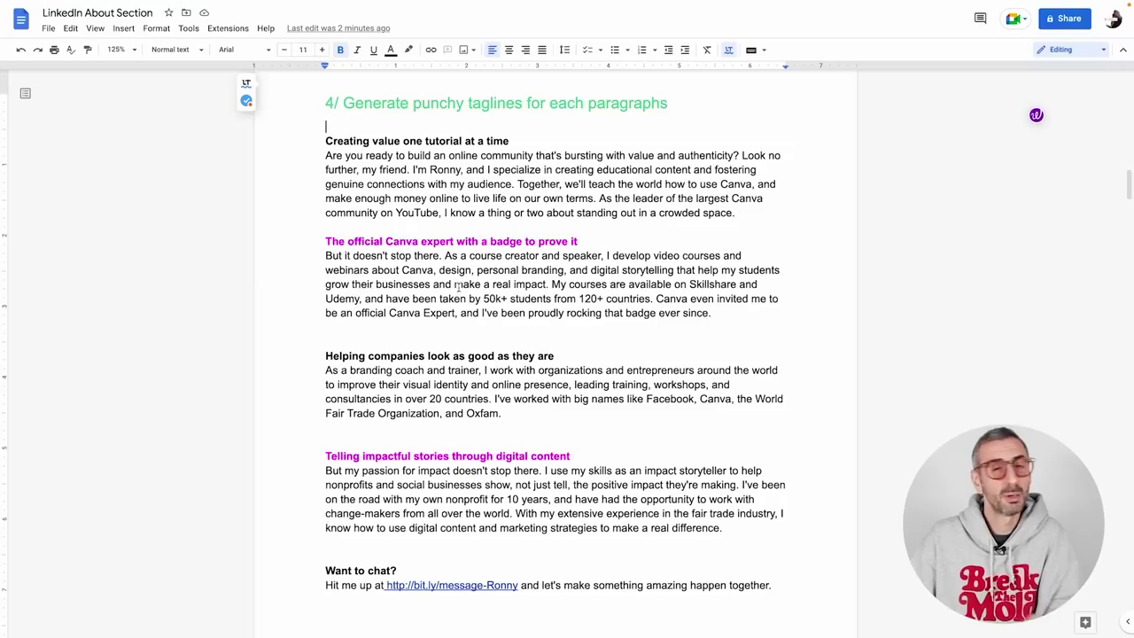
Read through the tagline-headed paragraphs of section 4 down to the "Want to chat?" closing line.
scroll(451, 388, down, 1)
scroll(452, 387, down, 1)
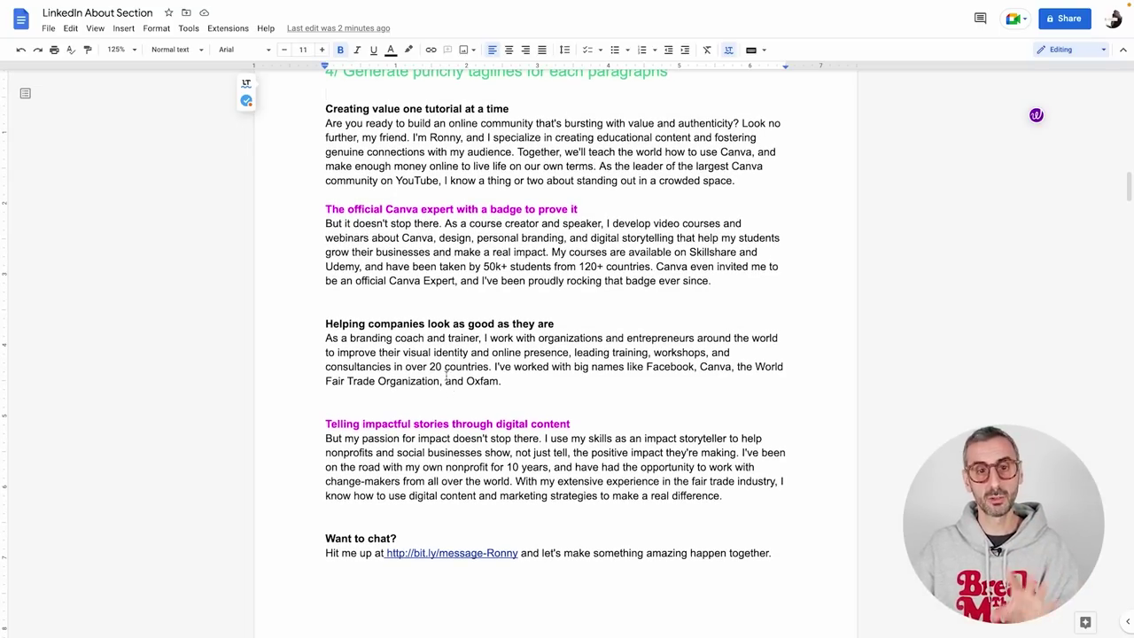
scroll(527, 354, down, 1)
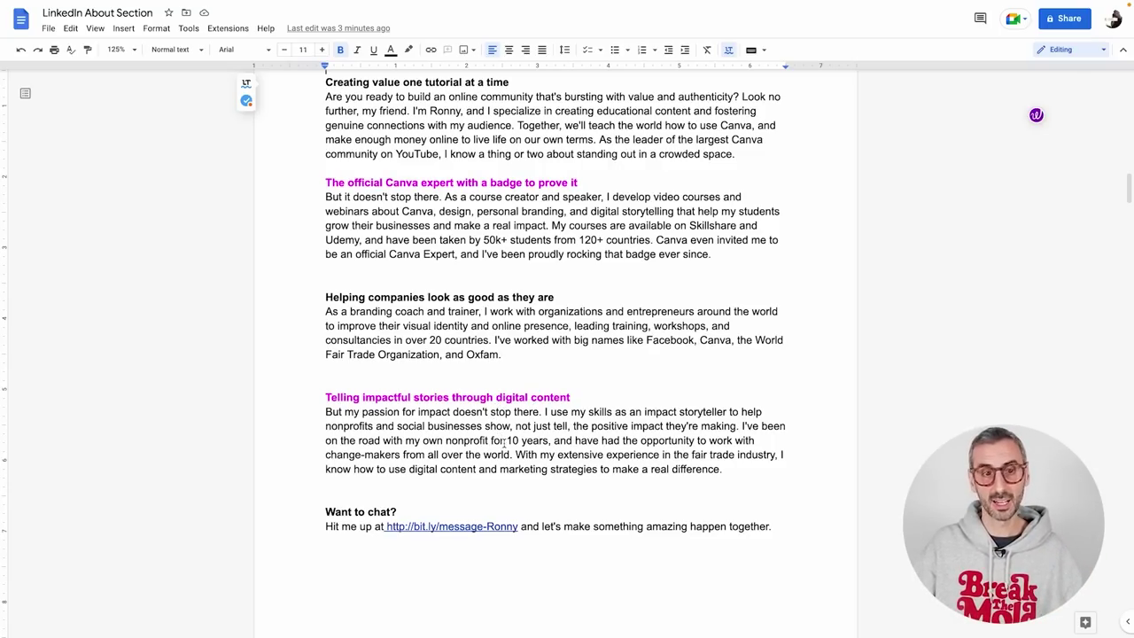
scroll(504, 443, down, 1)
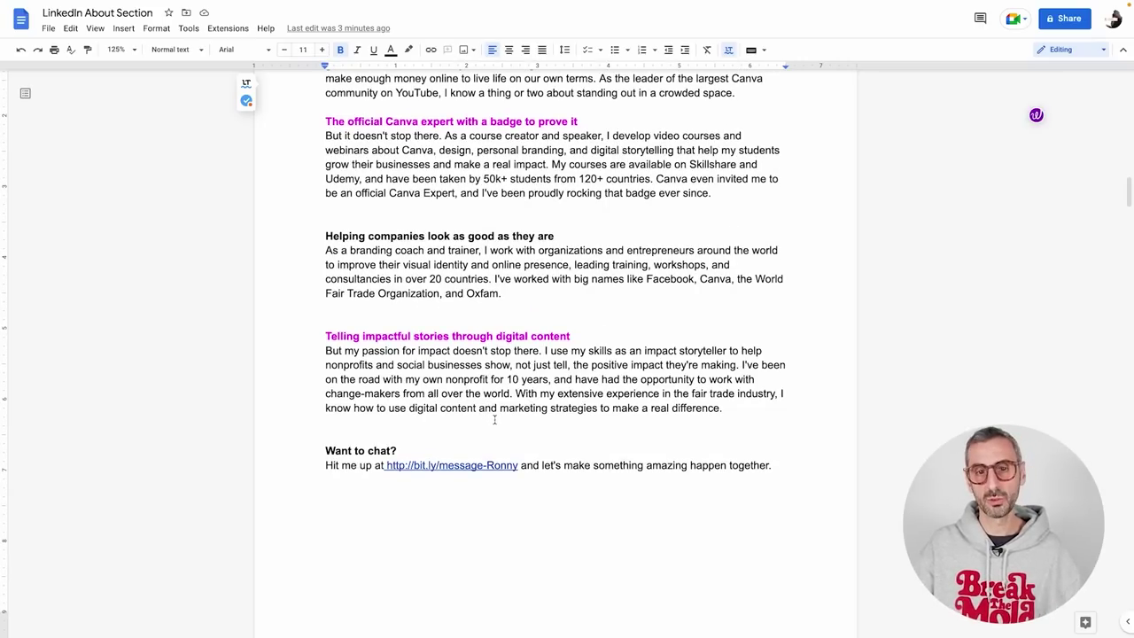
scroll(496, 419, down, 1)
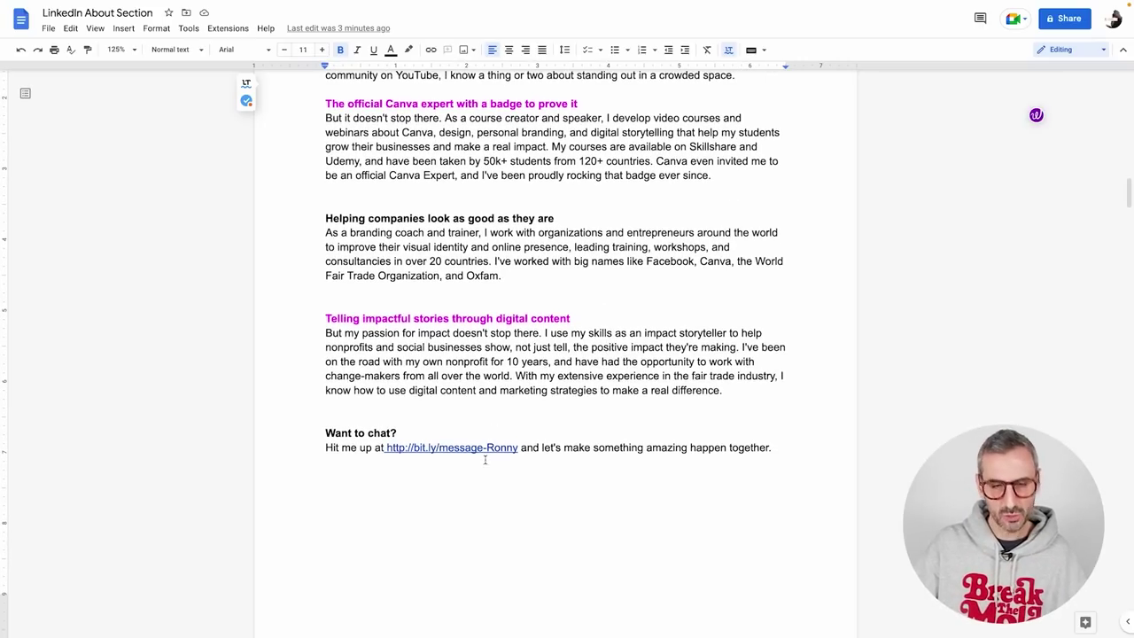
scroll(535, 373, down, 1)
scroll(589, 421, up, 3)
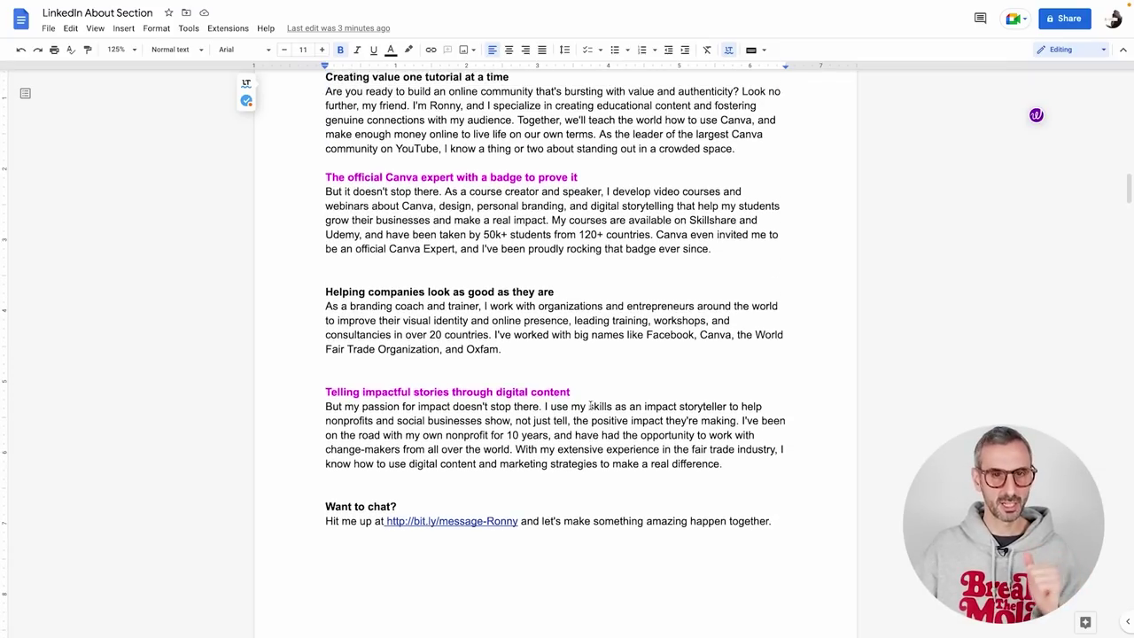
Highlight the Canva expert tagline again and review the ChatGPT prompt requesting 10 more taglines with emojis for the course creator paragraph.
double_click(327, 295)
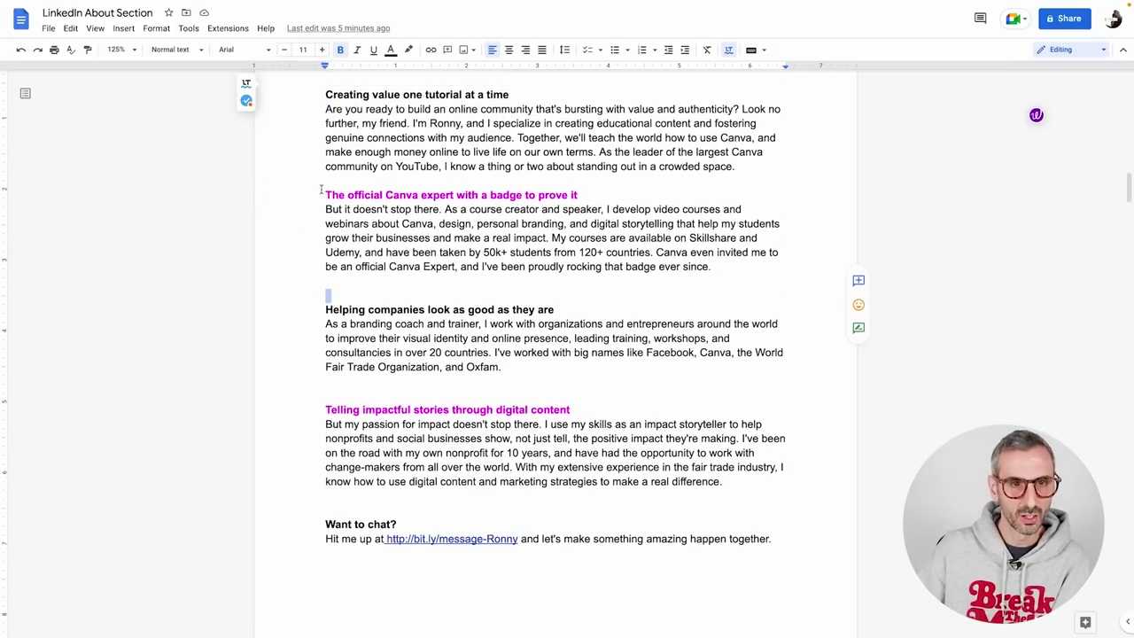
drag(324, 196, 597, 201)
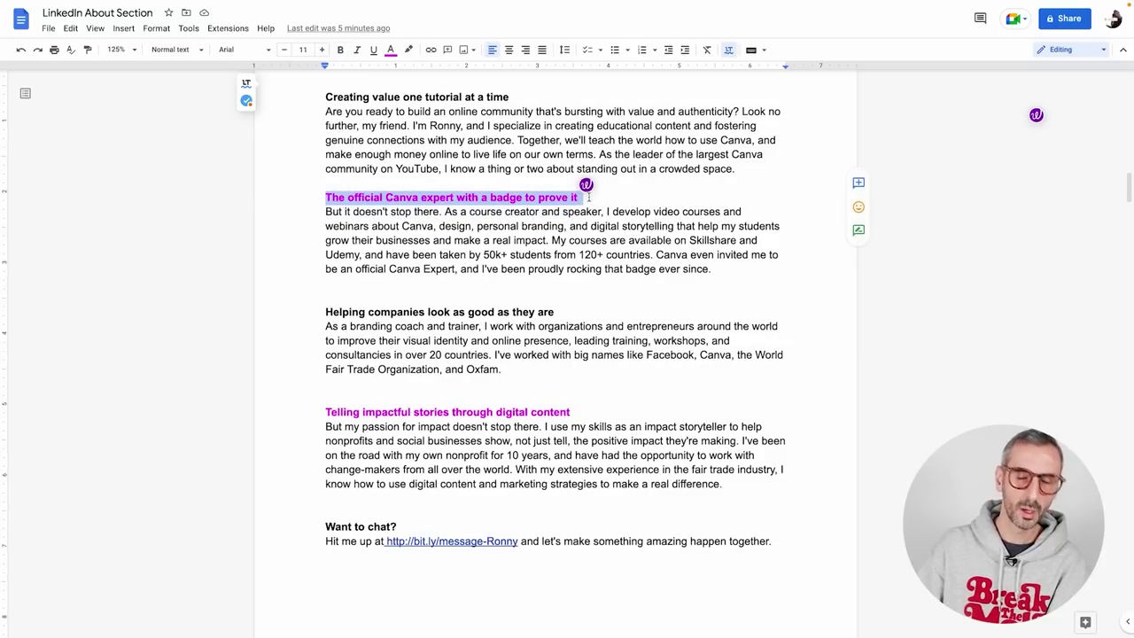
click(591, 229)
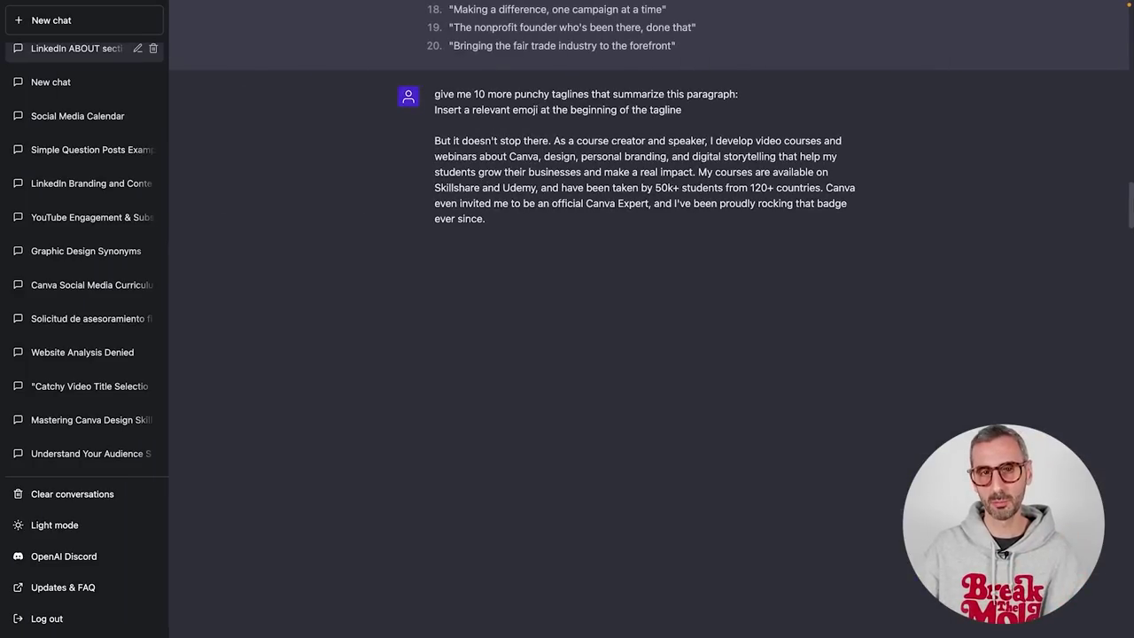
scroll(312, 153, up, 1)
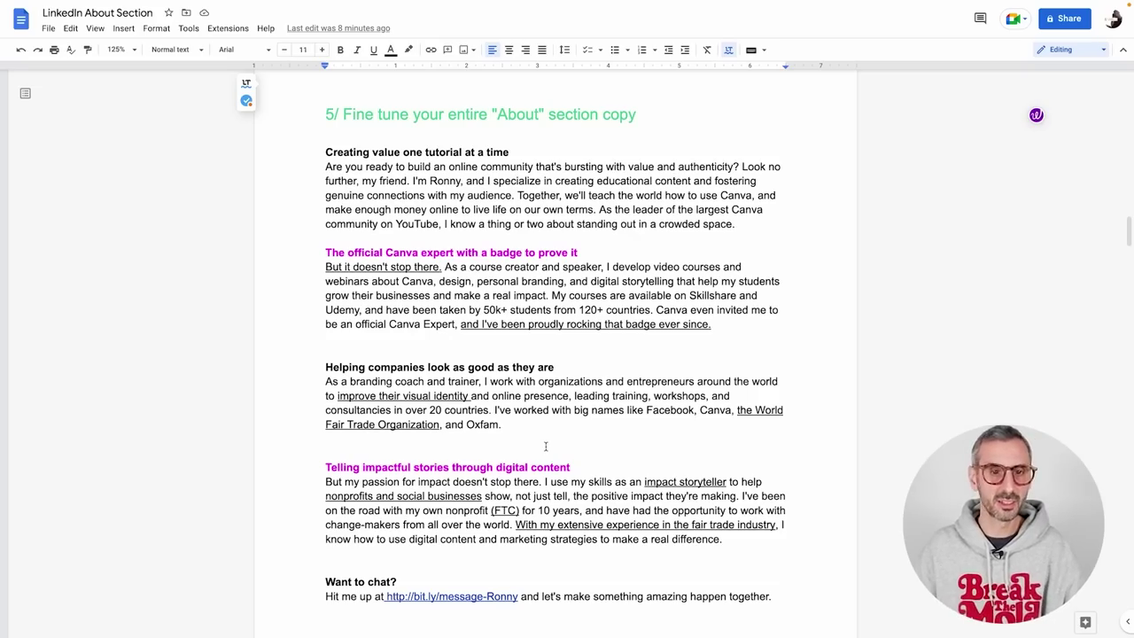
Examine the underlined wording in section 5's Canva expert paragraph in the Google Docs document, highlighting part of its opening sentence.
scroll(390, 280, down, 1)
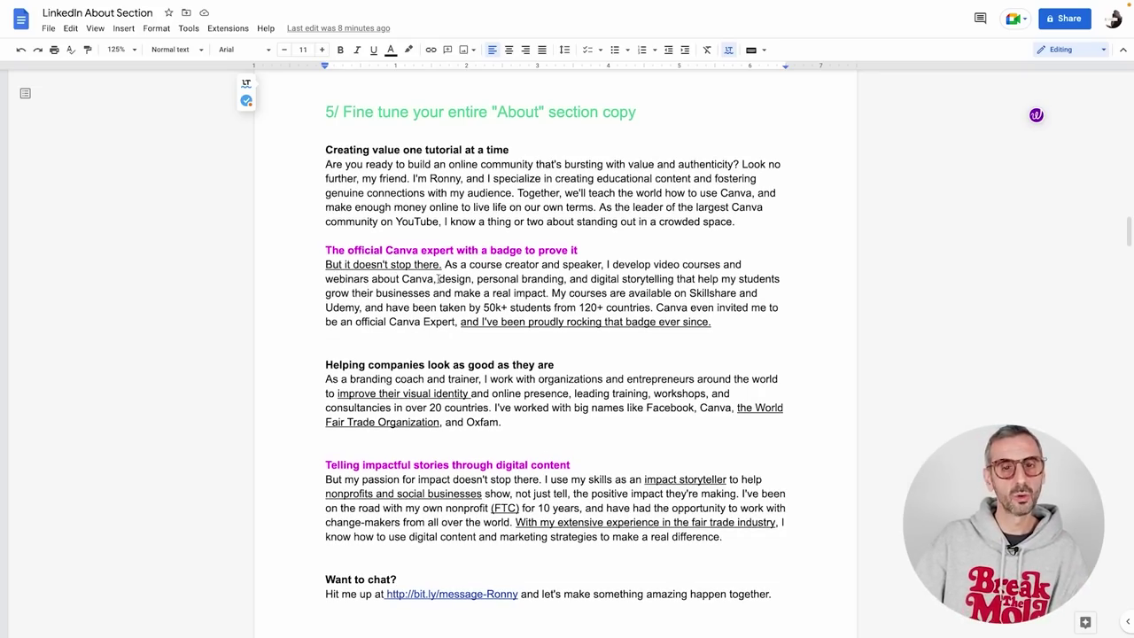
scroll(439, 279, down, 2)
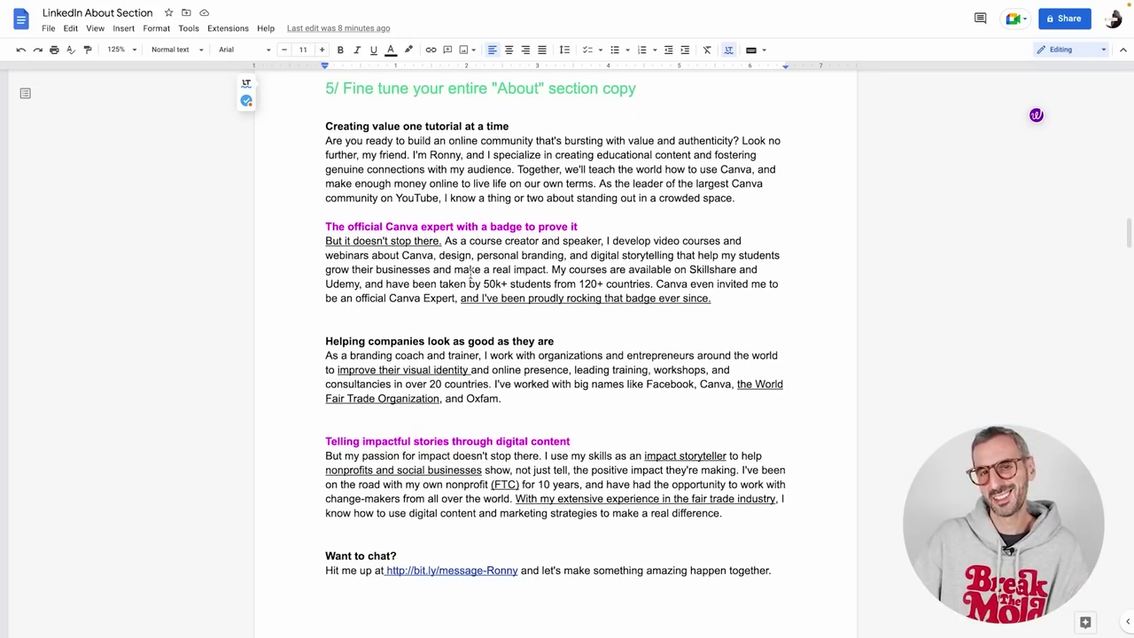
scroll(471, 275, down, 1)
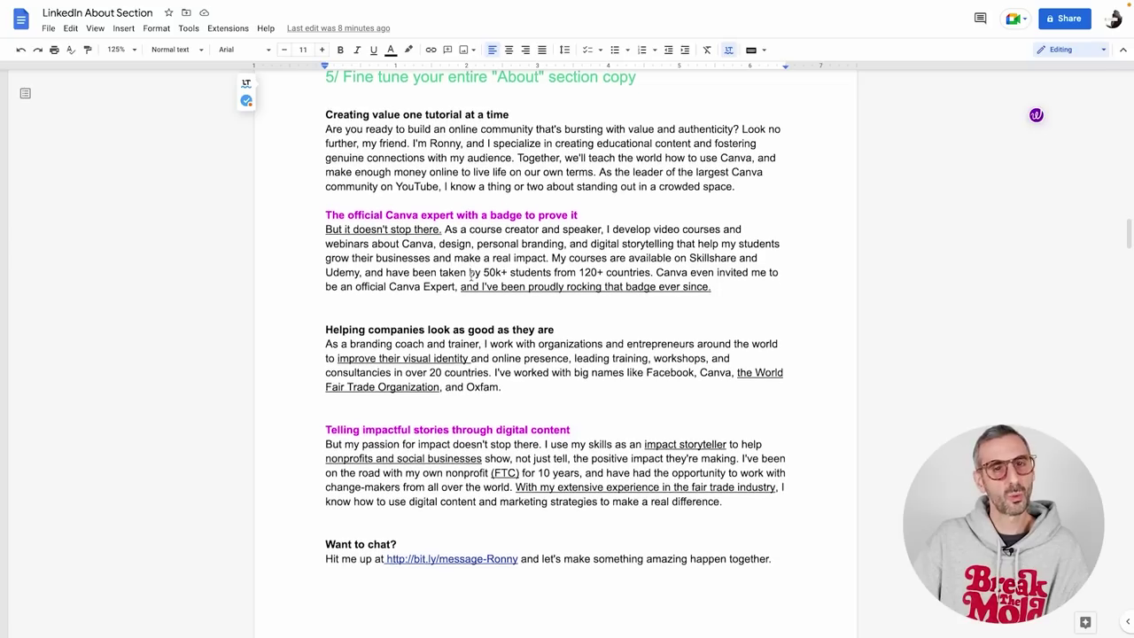
click(319, 231)
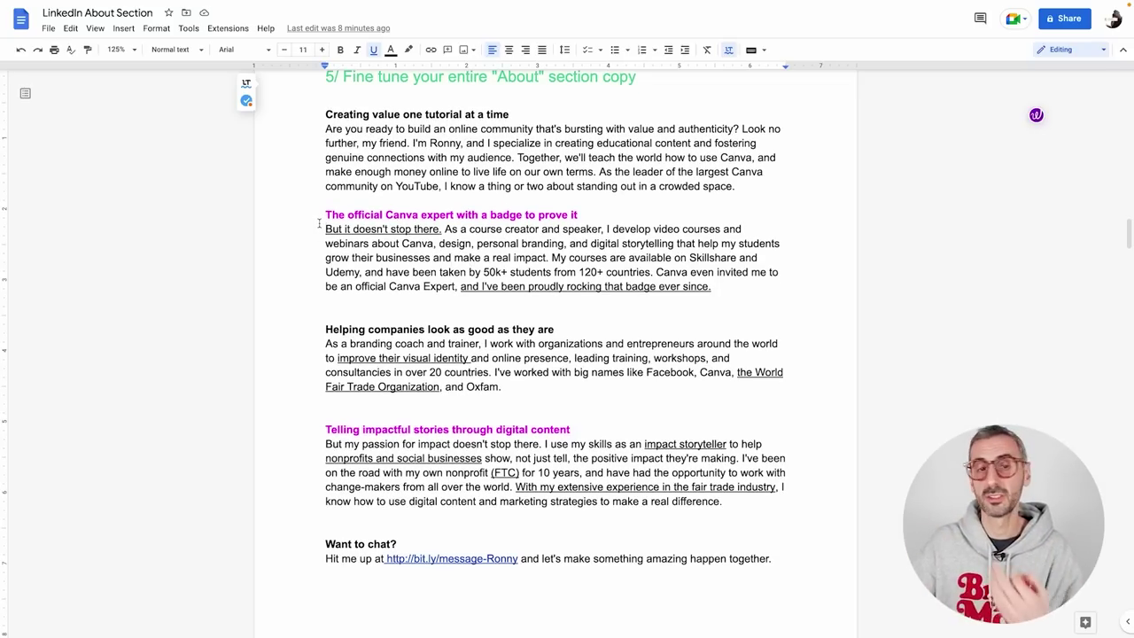
drag(319, 229, 440, 230)
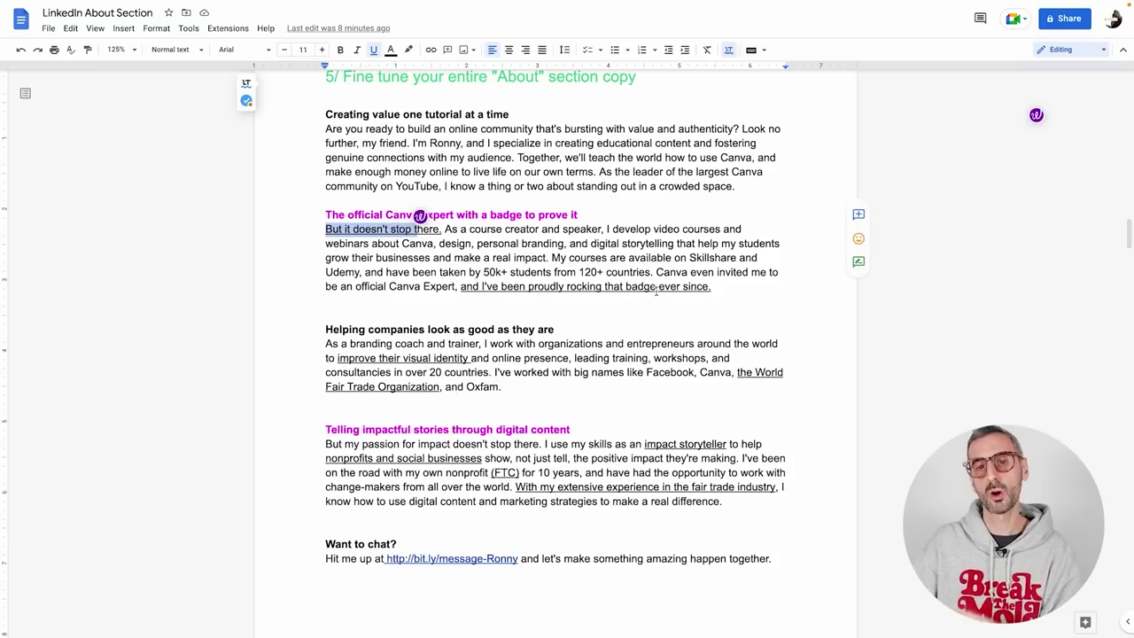
click(740, 288)
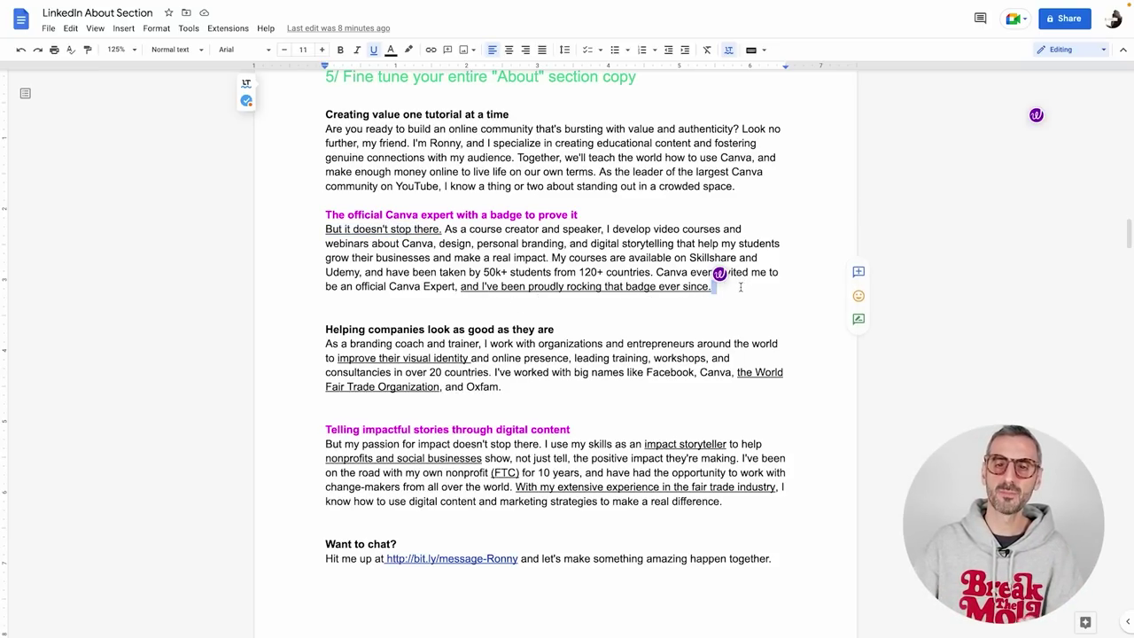
Examine the underlined phrases in the branding coach and impact storyteller paragraphs of section 5, highlighting "(FTC)".
scroll(732, 298, down, 1)
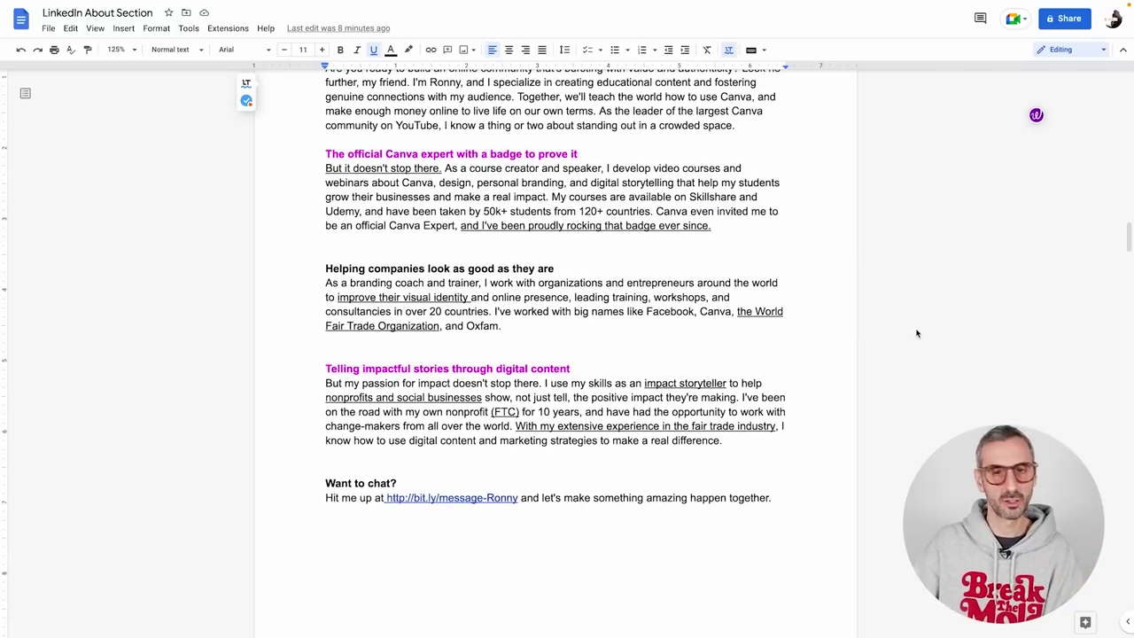
scroll(648, 324, down, 1)
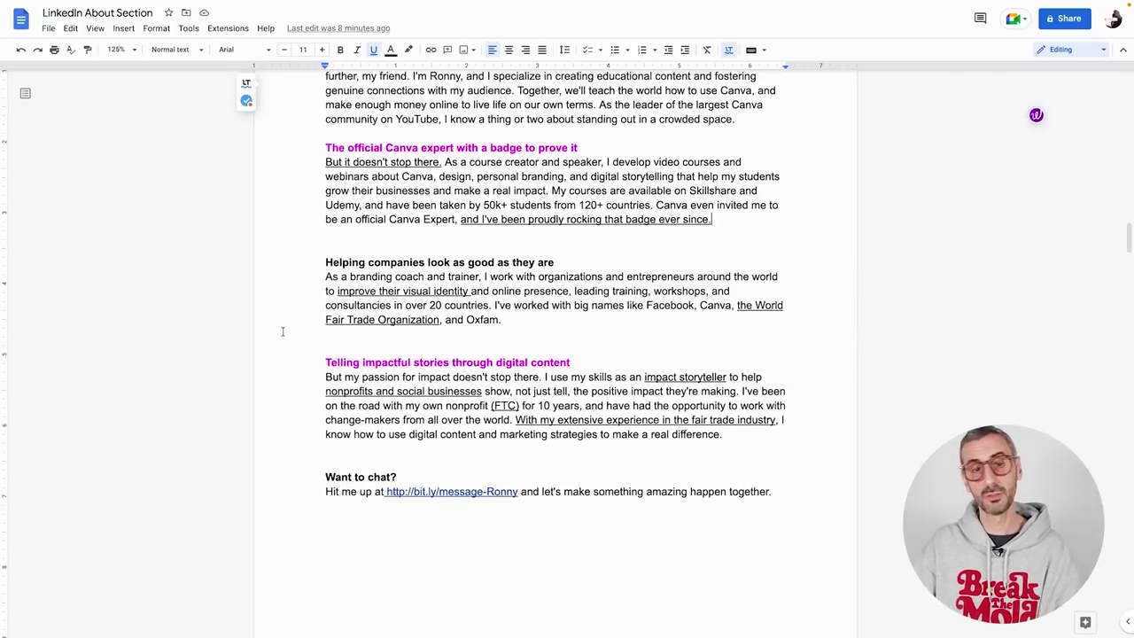
scroll(266, 332, down, 1)
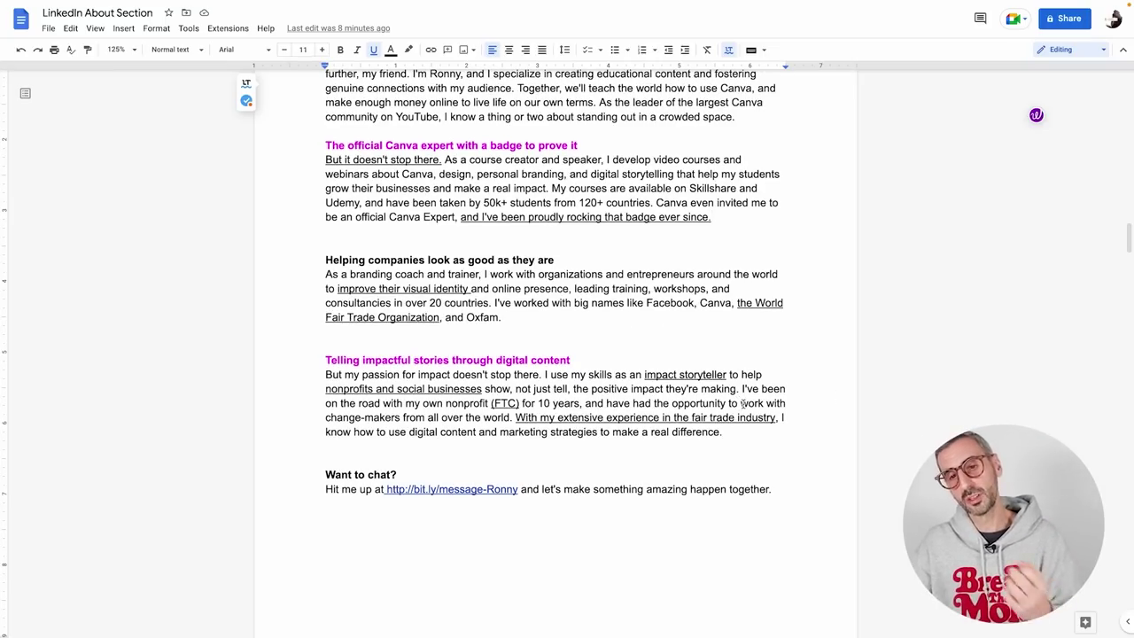
scroll(742, 403, down, 2)
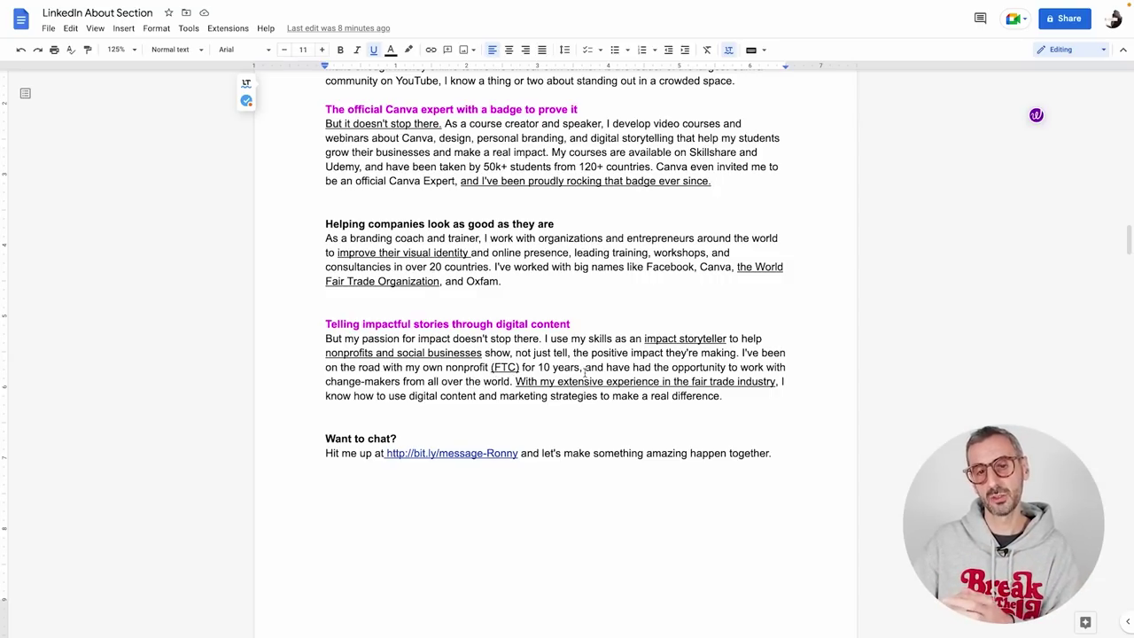
drag(523, 368, 490, 369)
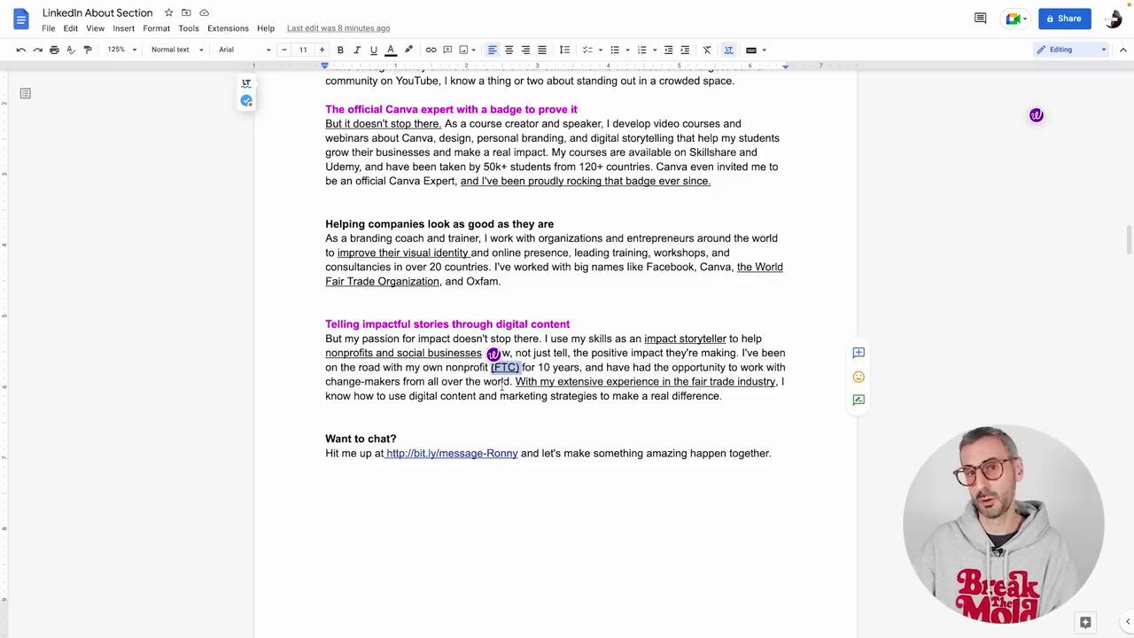
double_click(615, 434)
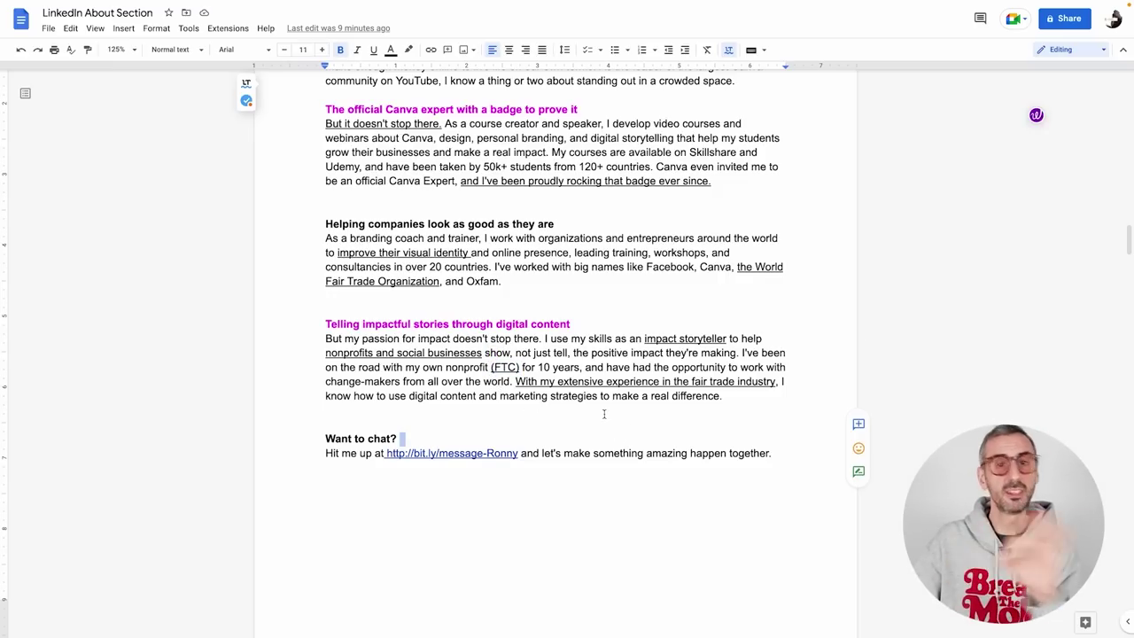
scroll(604, 414, up, 3)
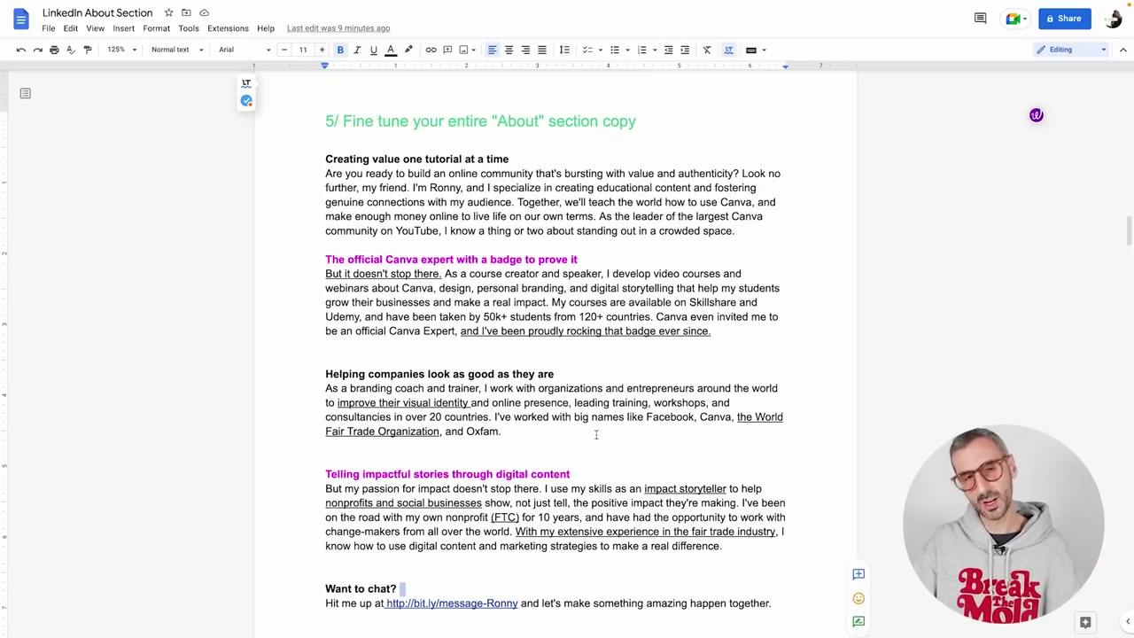
Switch to ChatGPT and submit the prompt "Create a punchy and humorous tagline based on the idiom "Knowledge is power"".
key(ctrl+Right)
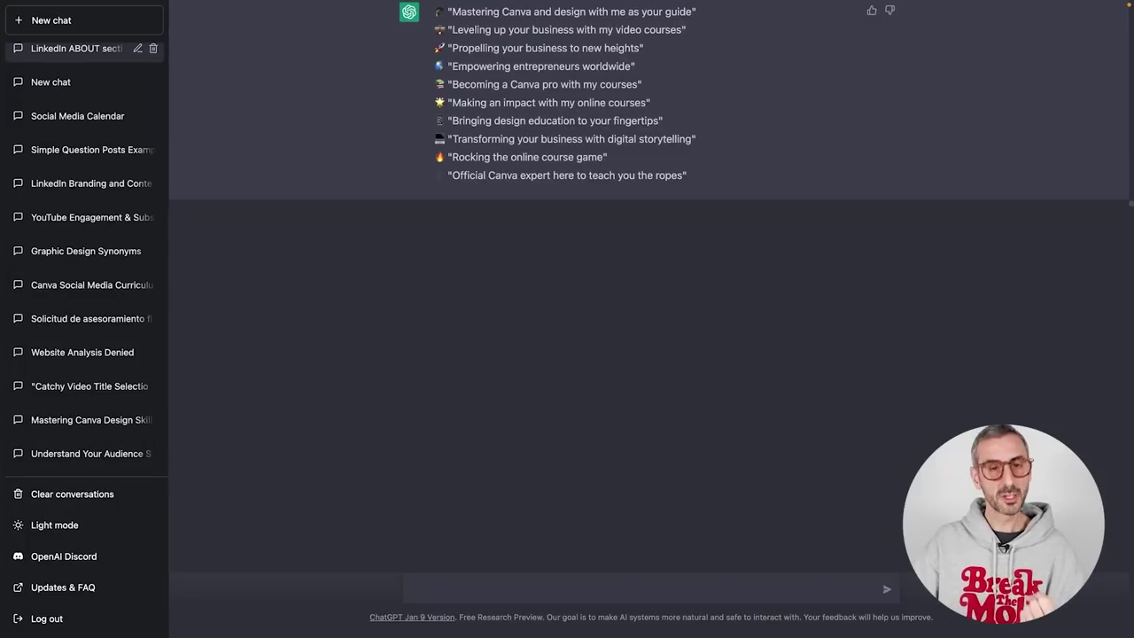
text(Create a punchy and humorous tagline based on the idiom "Knowledge is power")
key(Return)
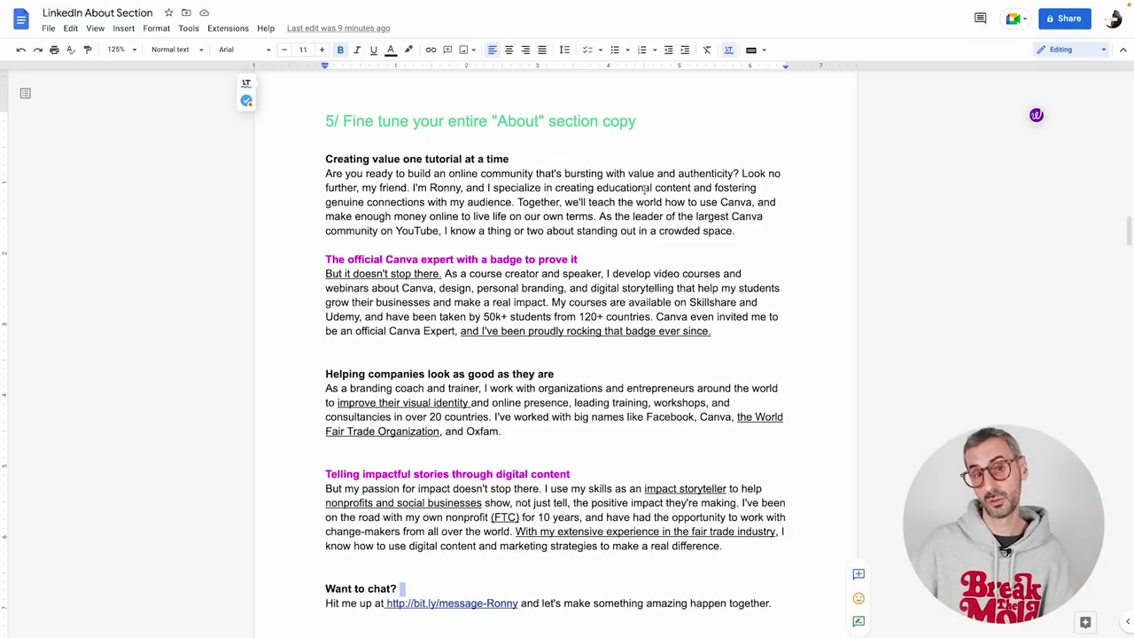
Recheck the section 5 copy, return to ChatGPT, and read its humorous subtitle options for the headline "Knowledge is power".
scroll(471, 213, down, 1)
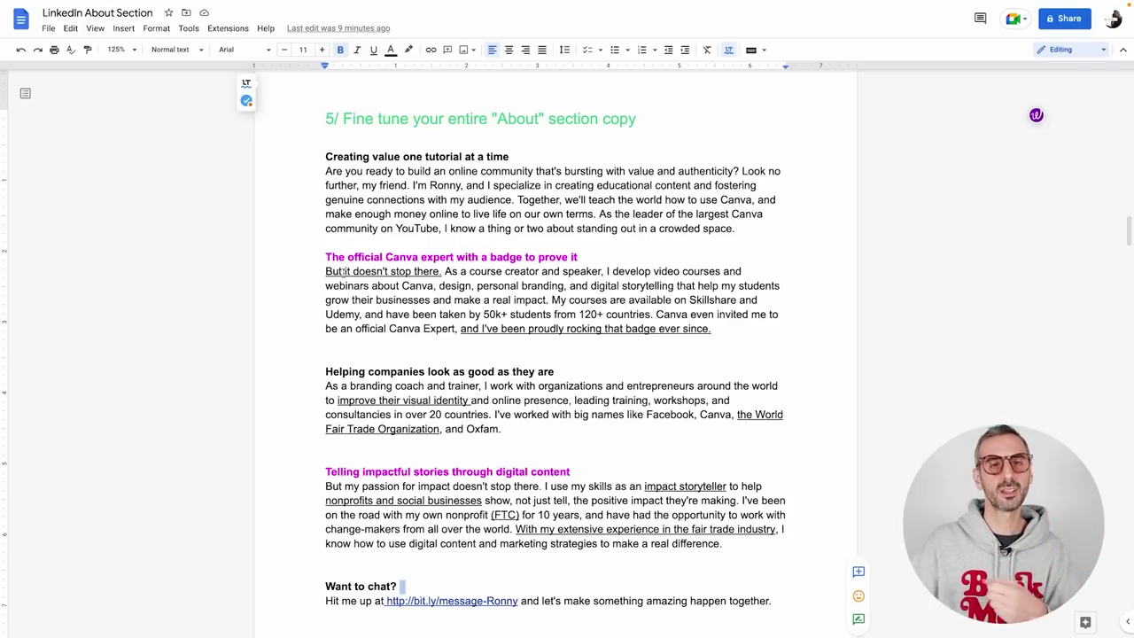
key(ctrl+Right)
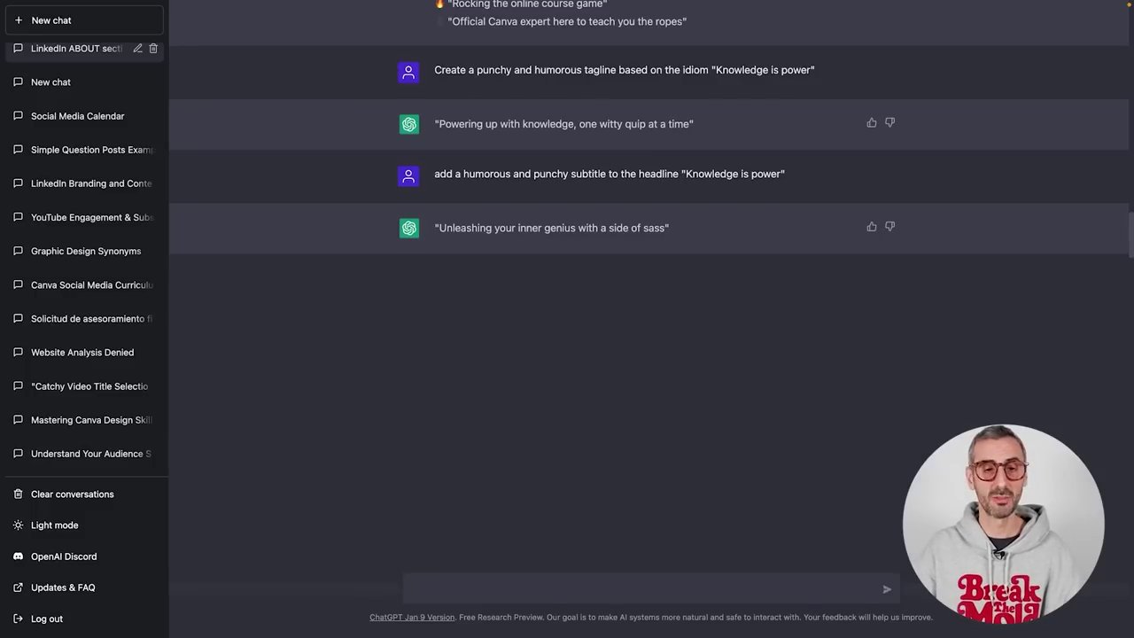
scroll(647, 266, down, 1)
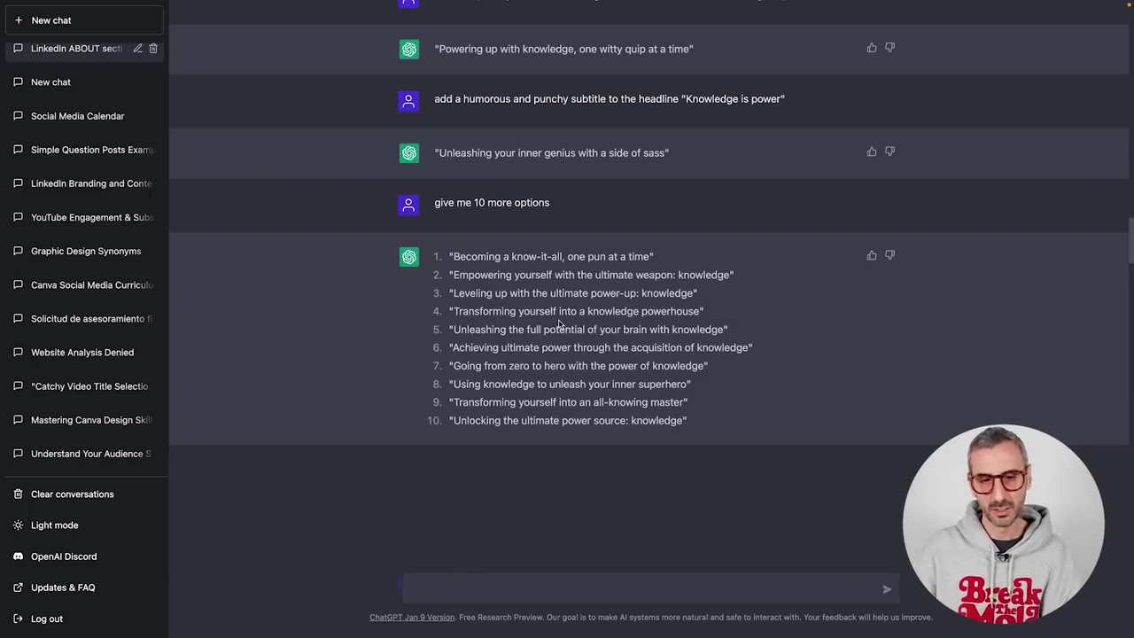
scroll(558, 323, down, 1)
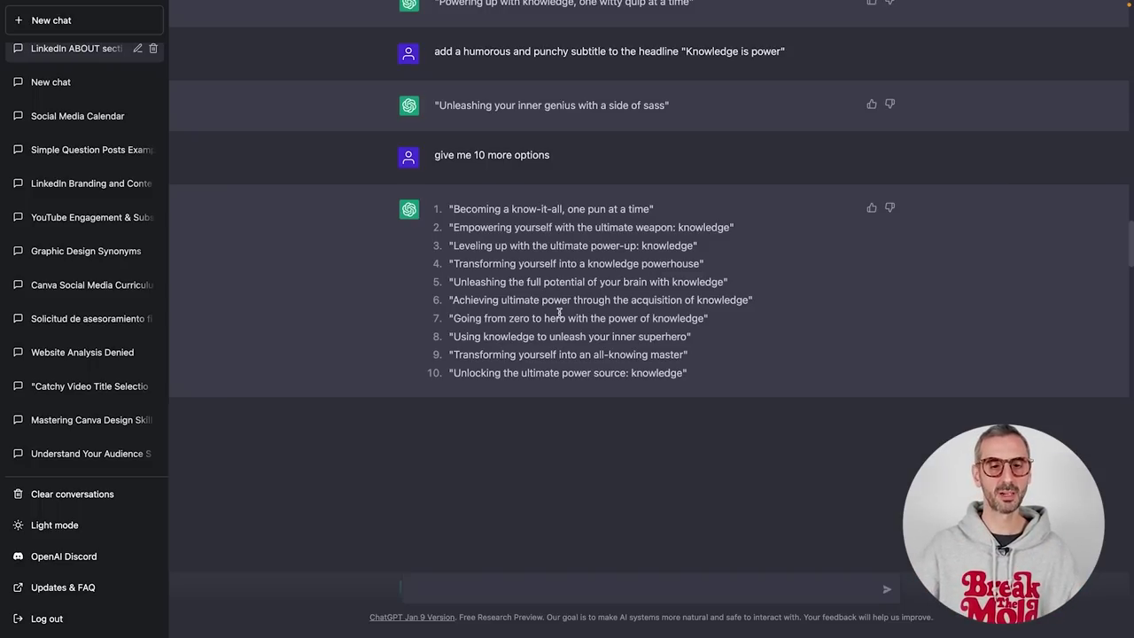
scroll(559, 312, down, 3)
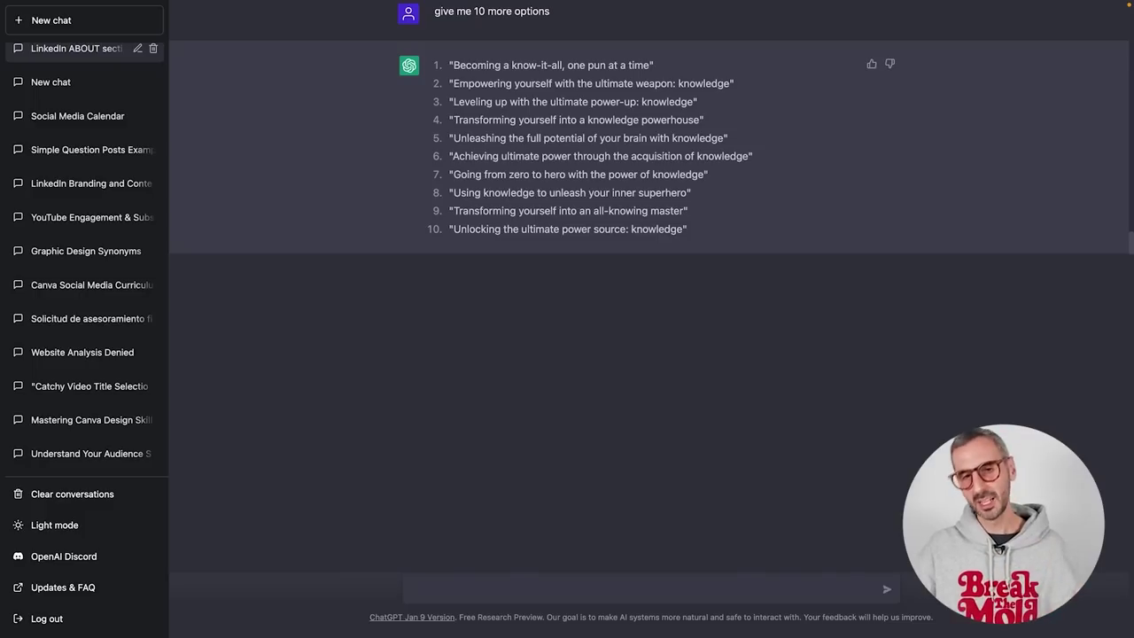
Ask ChatGPT to "find a sassier emoji" for the tutorial tagline and follow up with "give me 5 sassier, funnier ones".
scroll(652, 128, down, 1)
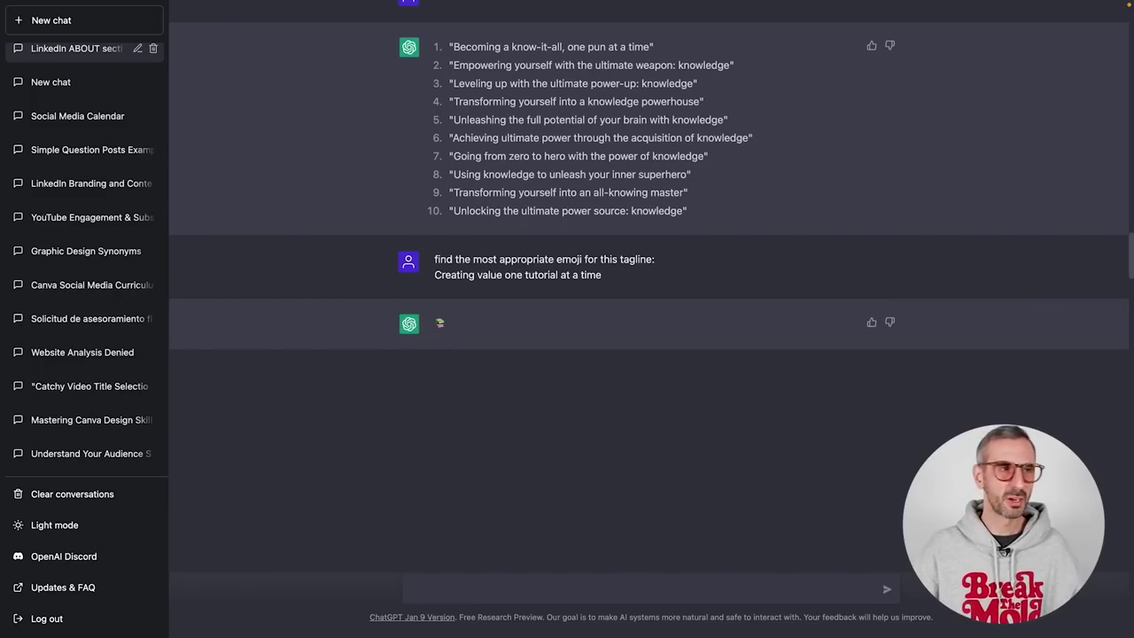
text(find a sassier emoji)
key(Return)
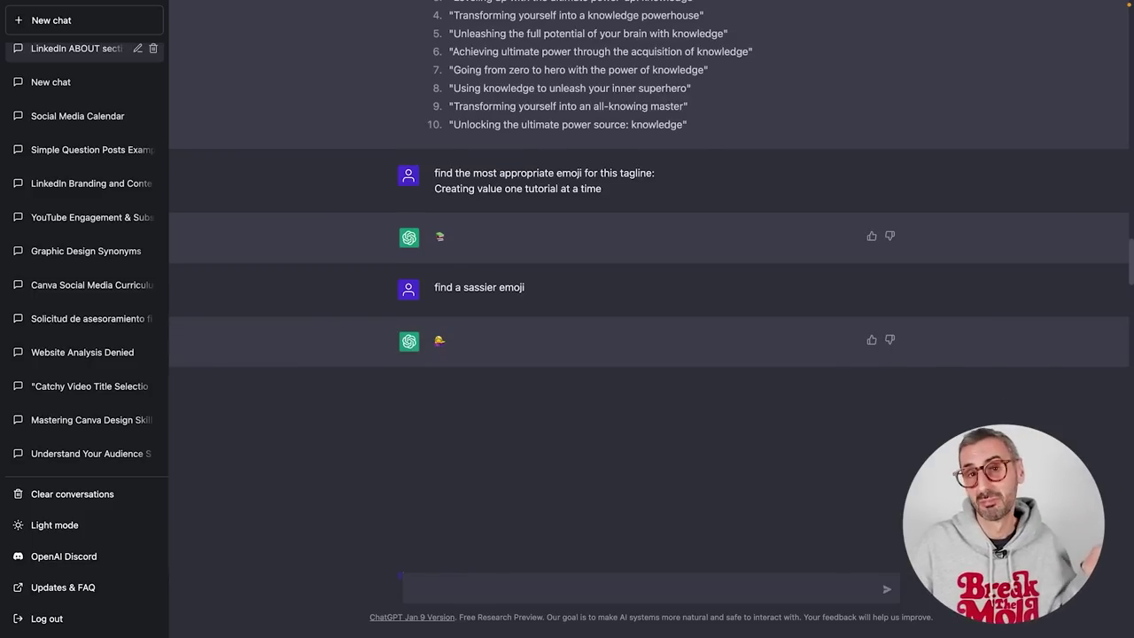
text(give me 5 sassier, funnier ones)
key(Return)
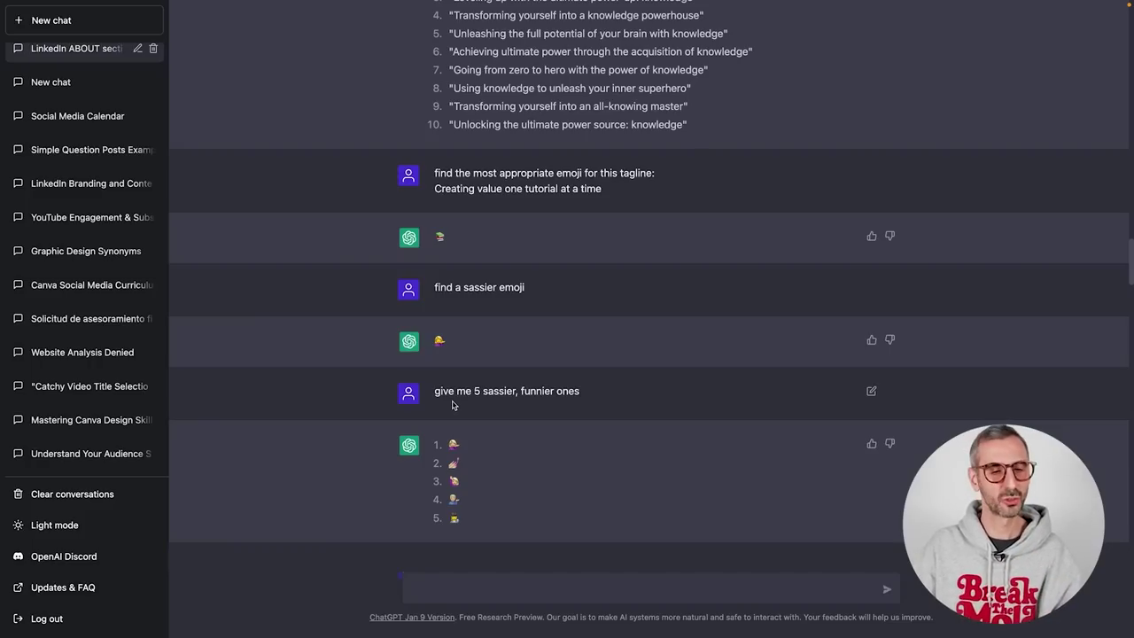
Read the branding sentence suggestions and submit "Show me 10 relevant emojis to go with this sentence: Helping companies look as good as they are".
scroll(452, 404, down, 3)
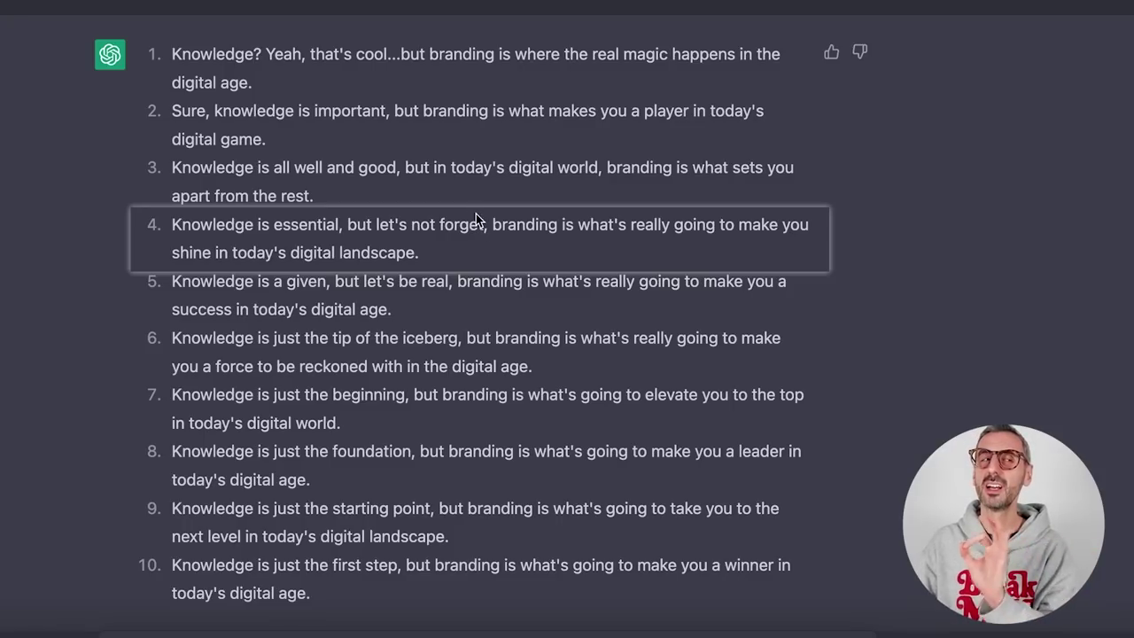
scroll(558, 387, up, 1)
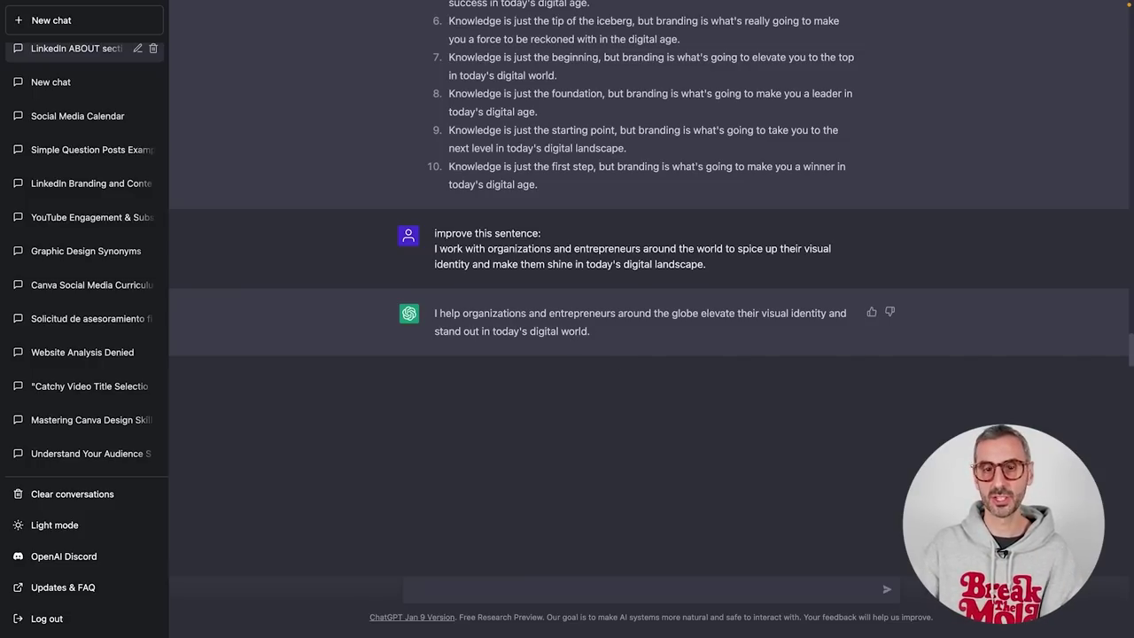
scroll(620, 364, down, 3)
text(Show me 10 relevant emojis to go with this sentence:\nHelping companies look as good as they are)
key(Return)
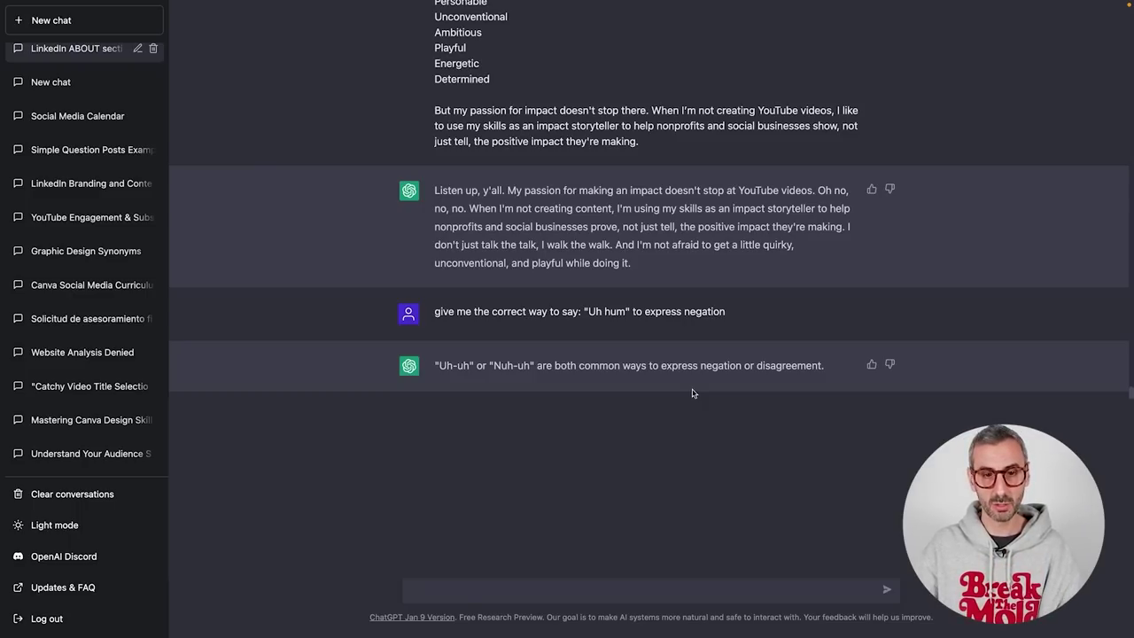
Submit a prompt to rewrite the nonprofit experience paragraph in a sassy, quirky, bold, personable, unconventional, ambitious, playful, energetic and determined tone.
scroll(693, 393, down, 2)
key(ctrl+v)
key(Return)
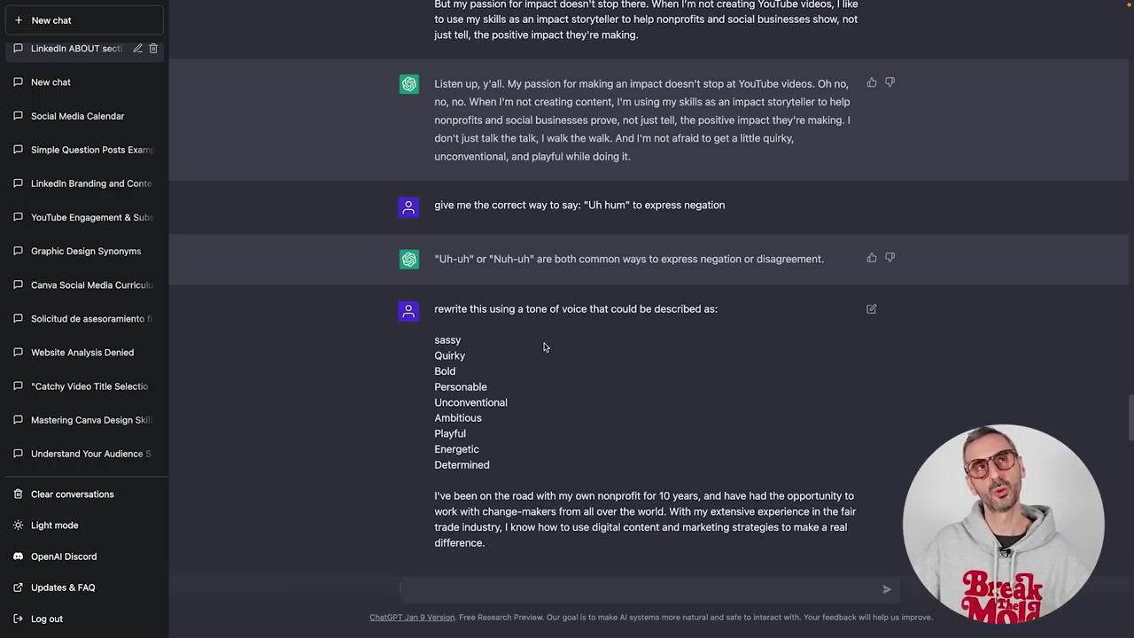
Read the rewritten and tightened nonprofit paragraphs and the prompt requesting a punchy tagline with a relevant emoji.
scroll(544, 347, down, 4)
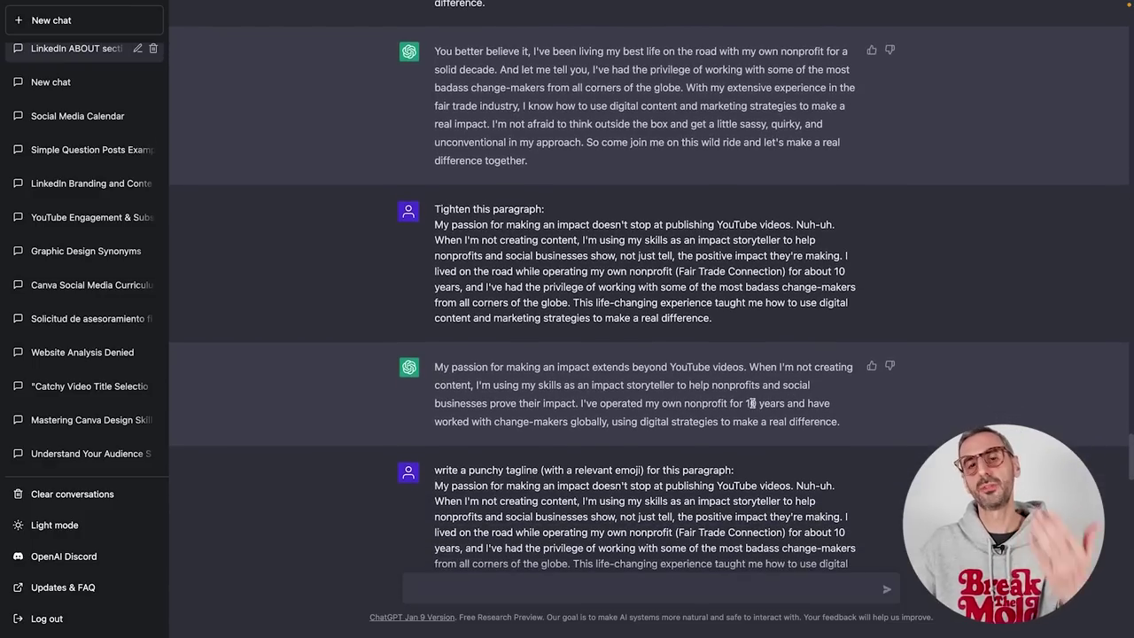
scroll(750, 403, down, 1)
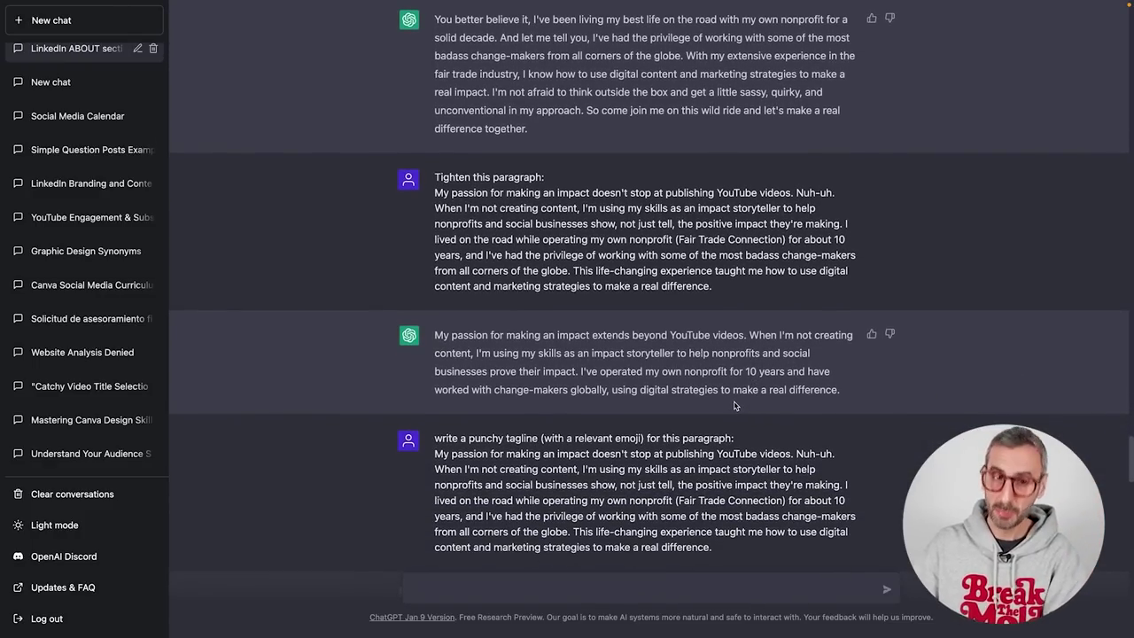
scroll(733, 405, down, 2)
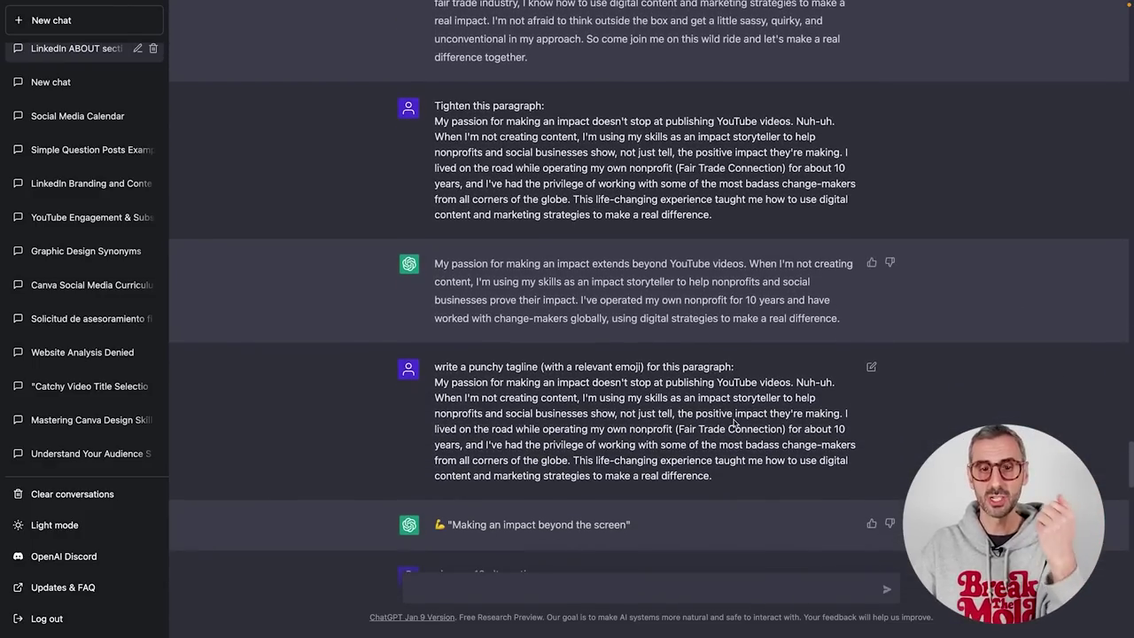
scroll(734, 423, down, 1)
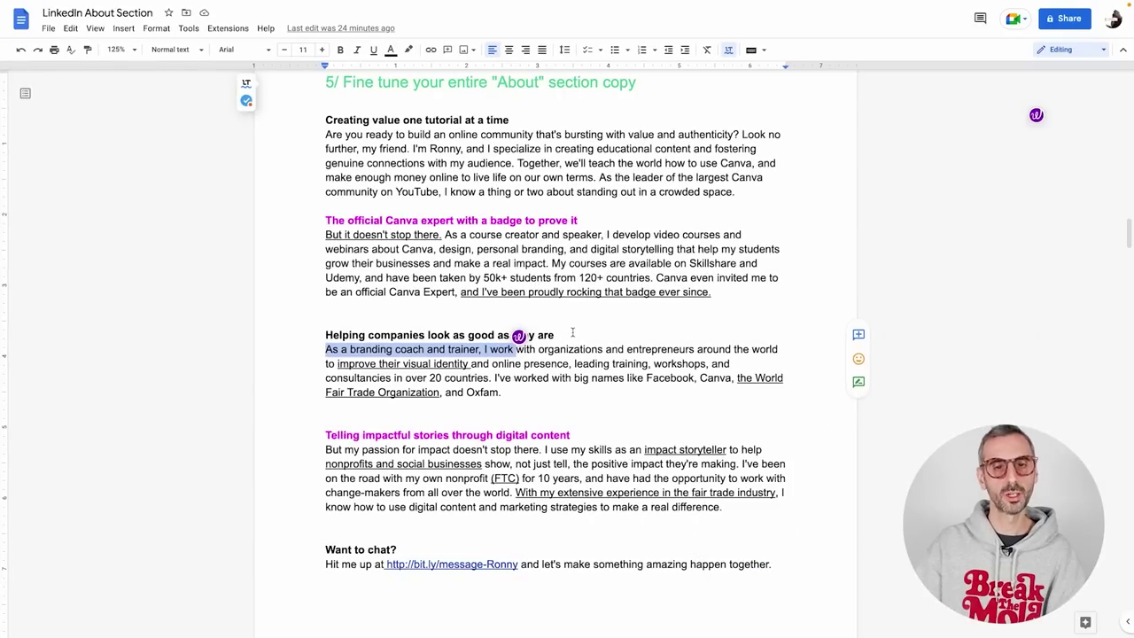
Switch to the Google Docs document and read through the fine-tuned version of the full About copy.
scroll(572, 332, down, 8)
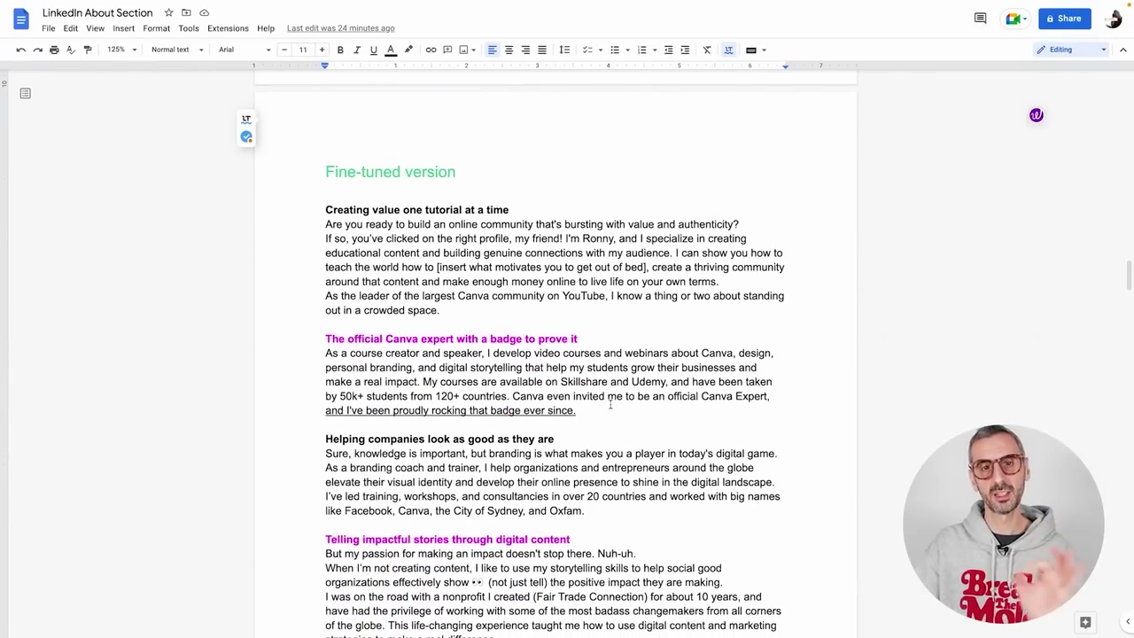
scroll(603, 397, down, 2)
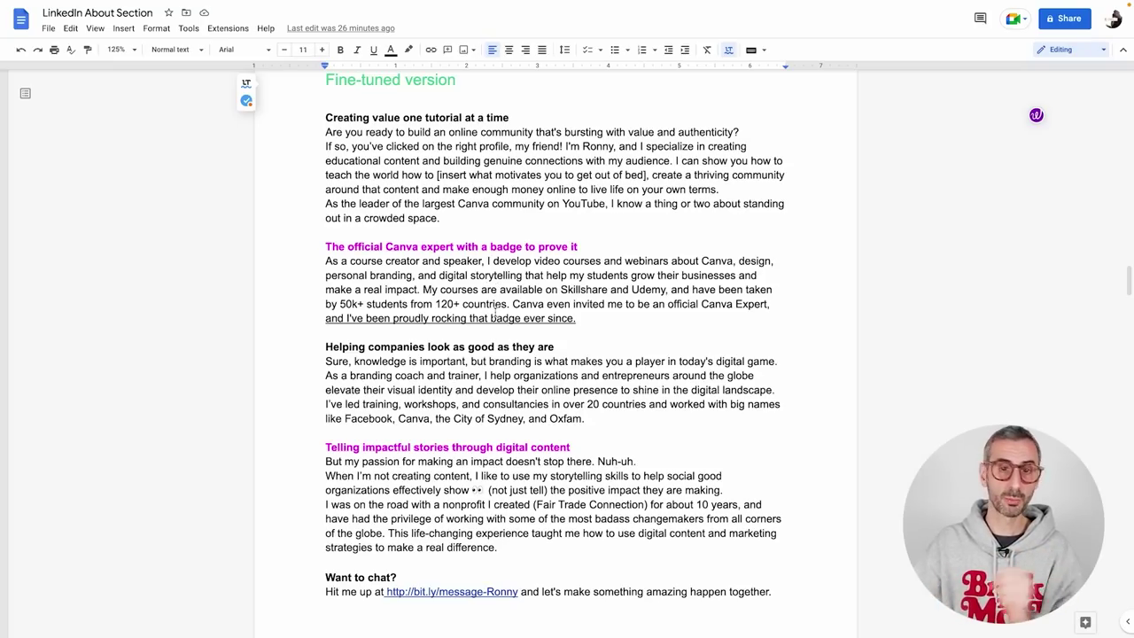
scroll(472, 434, down, 1)
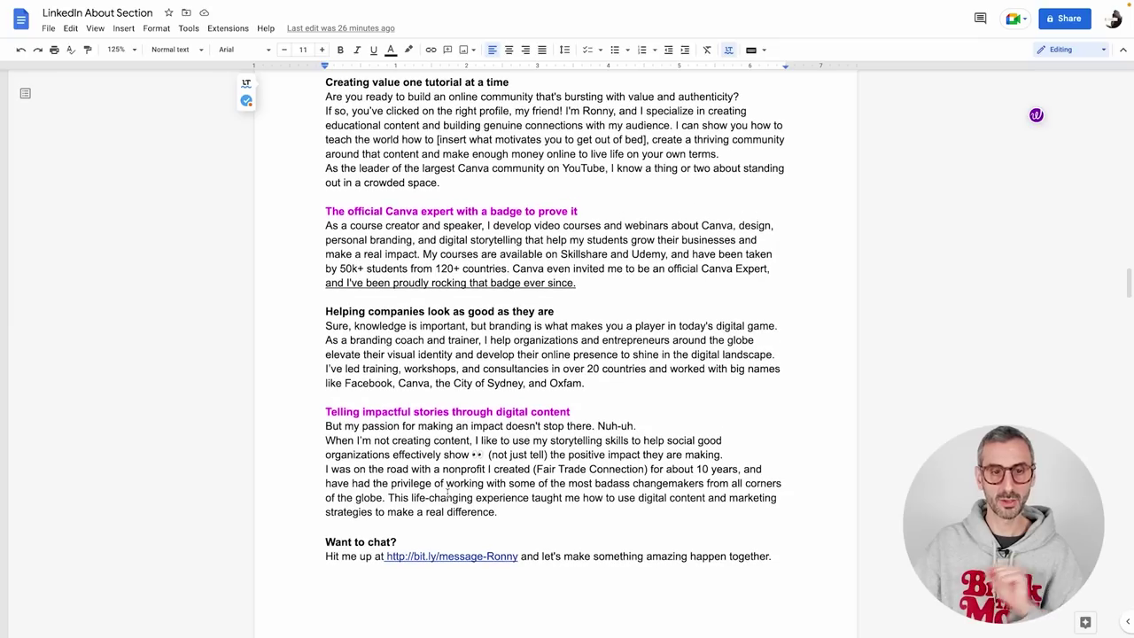
scroll(445, 490, down, 1)
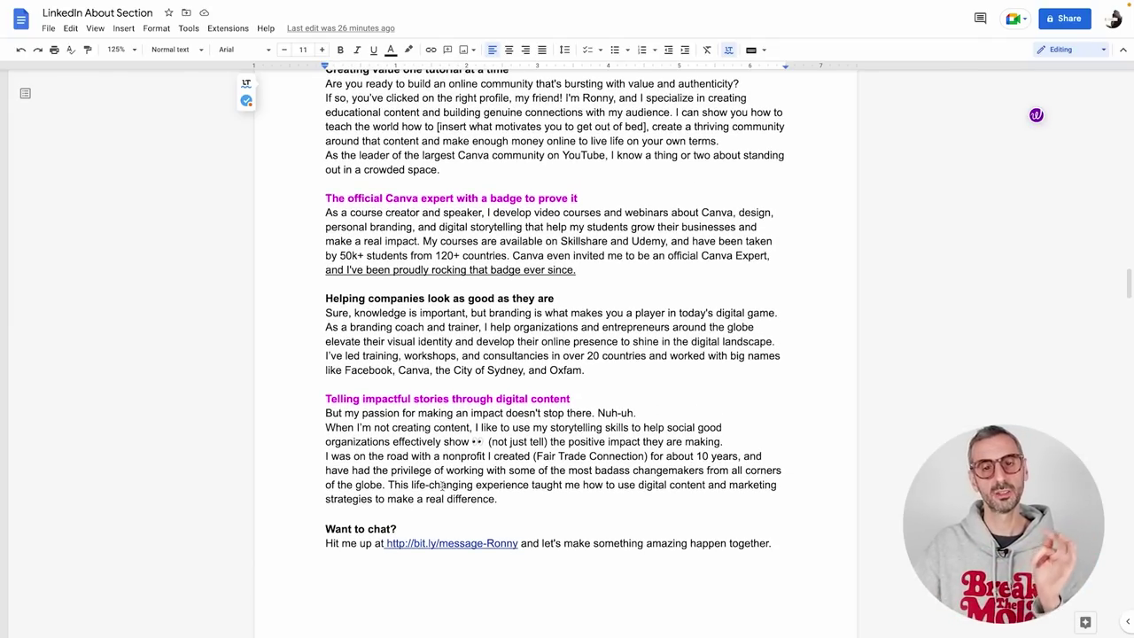
scroll(443, 487, up, 1)
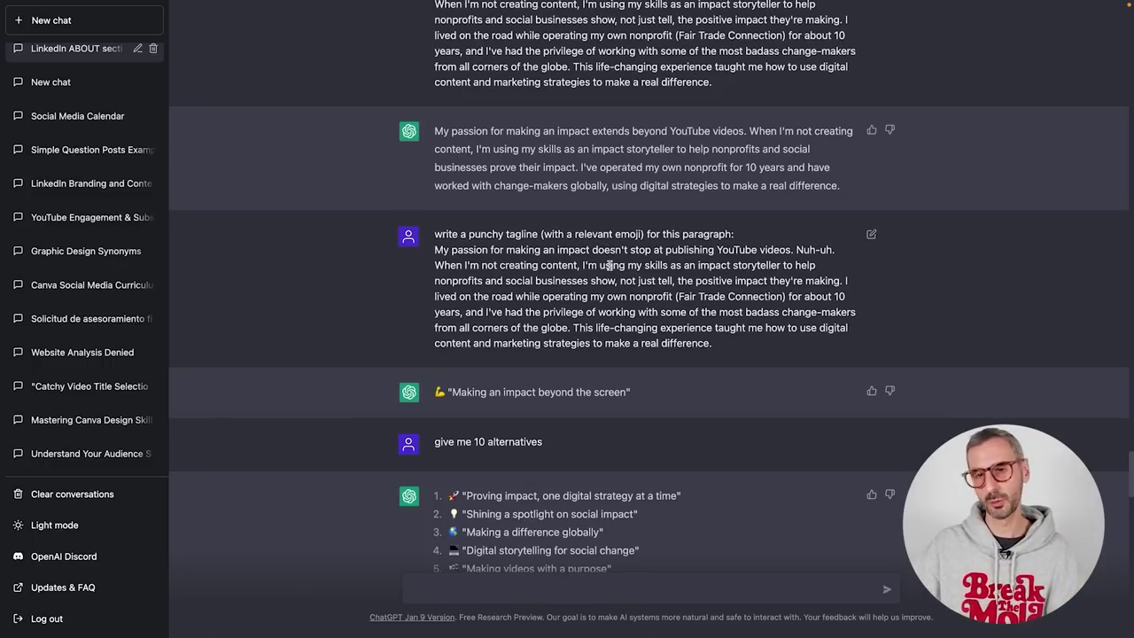
Return to ChatGPT, review the 10 alternative impact taglines, and highlight "Telling the world's impactful stories" with its globe emoji.
scroll(612, 358, down, 1)
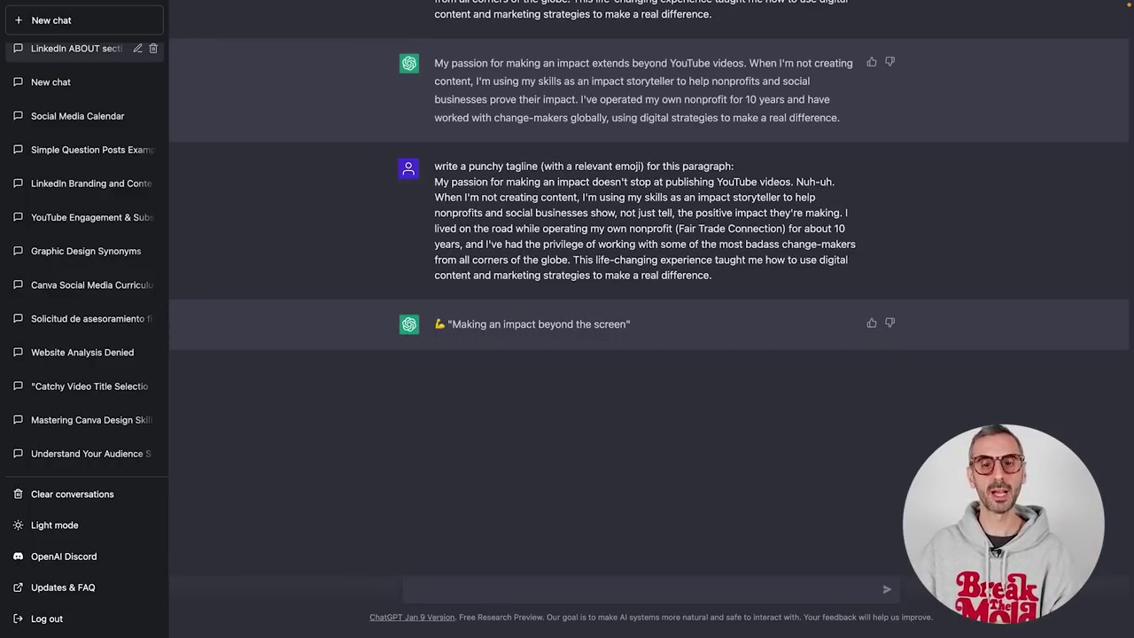
scroll(647, 266, down, 3)
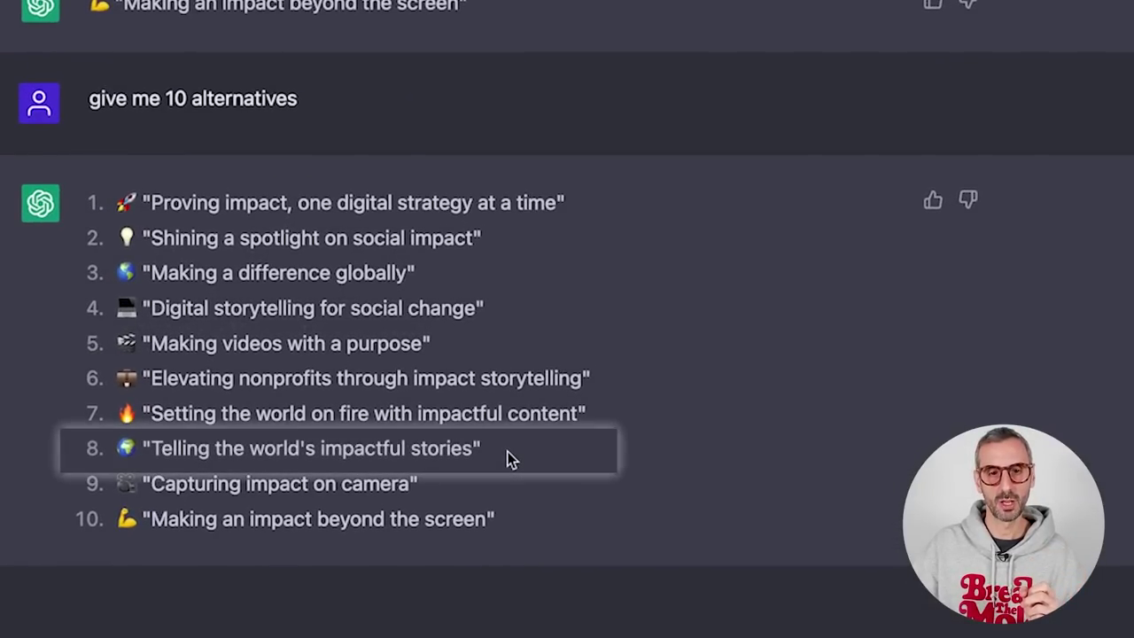
drag(508, 452, 121, 451)
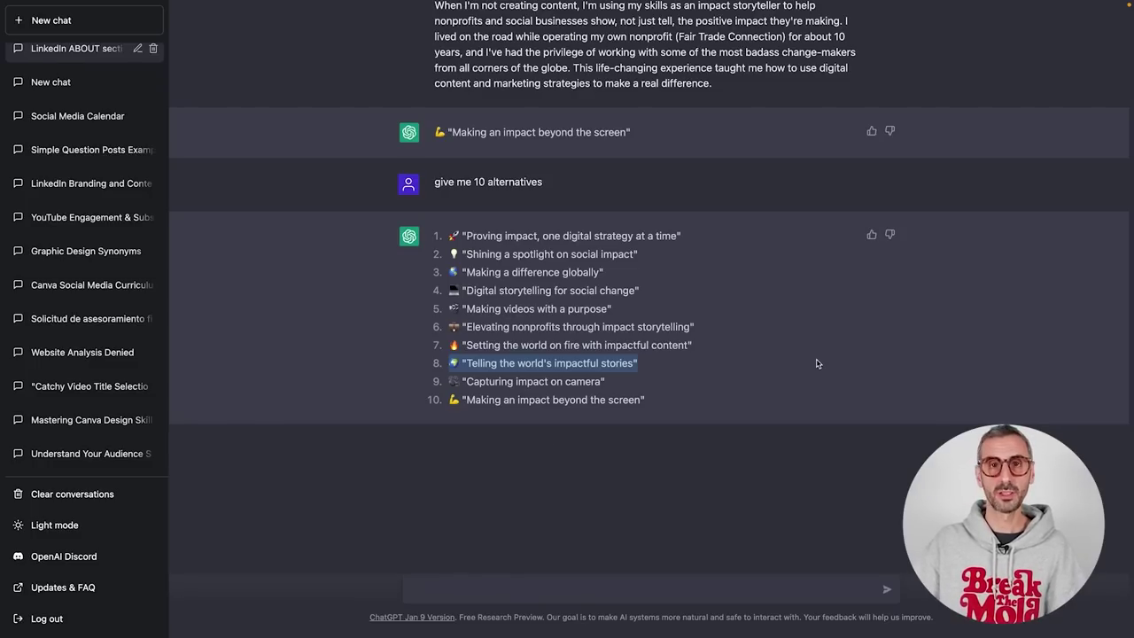
Switch to Google Docs and highlight the section 6 taglines "Telling the world's impactful stories" and "Your official Canva Guru with a badge to prove it".
key(ctrl+Right)
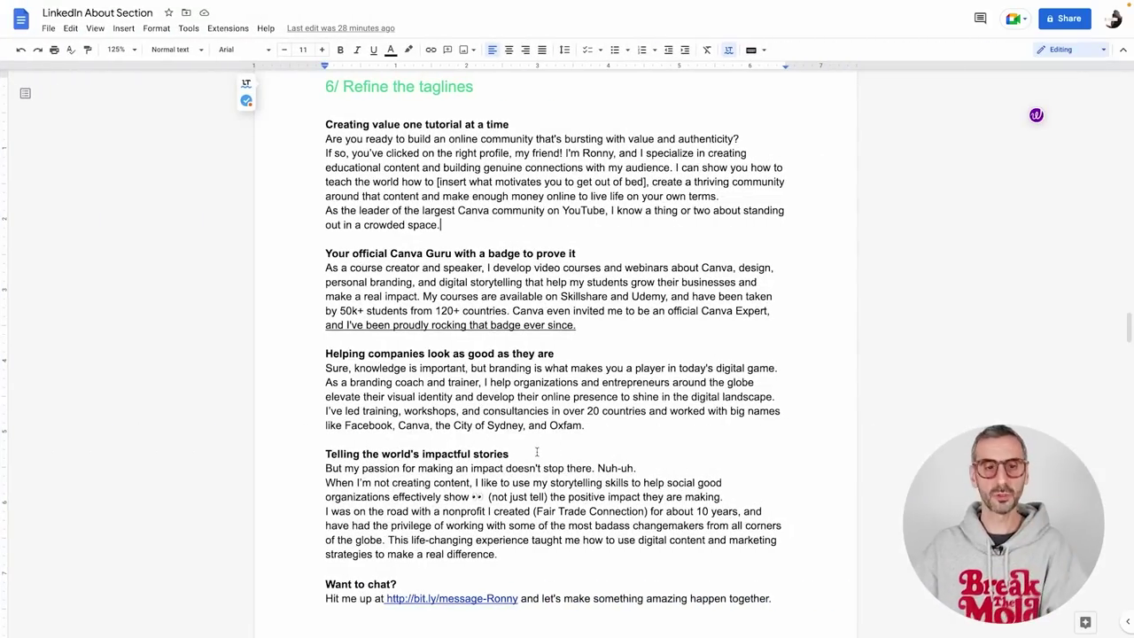
drag(527, 456, 311, 451)
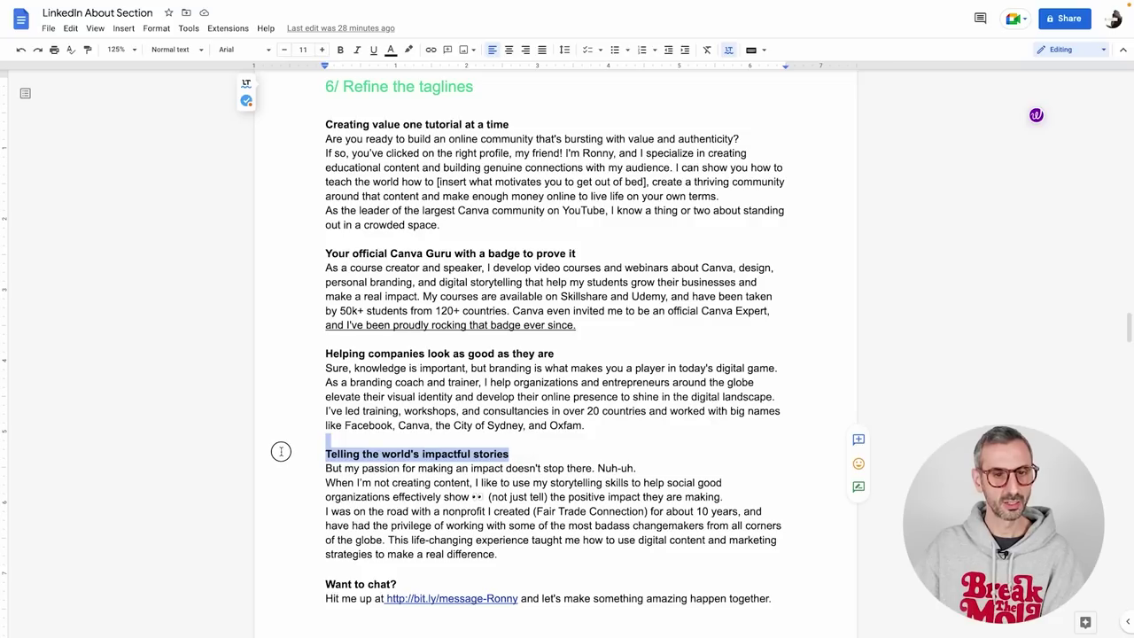
click(724, 438)
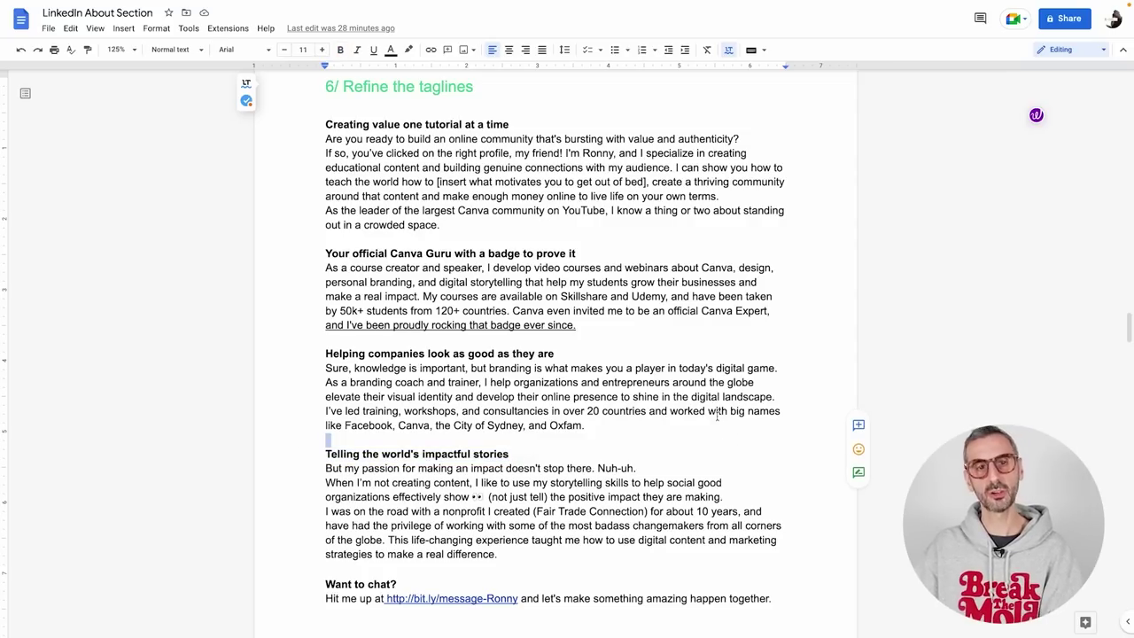
triple_click(604, 253)
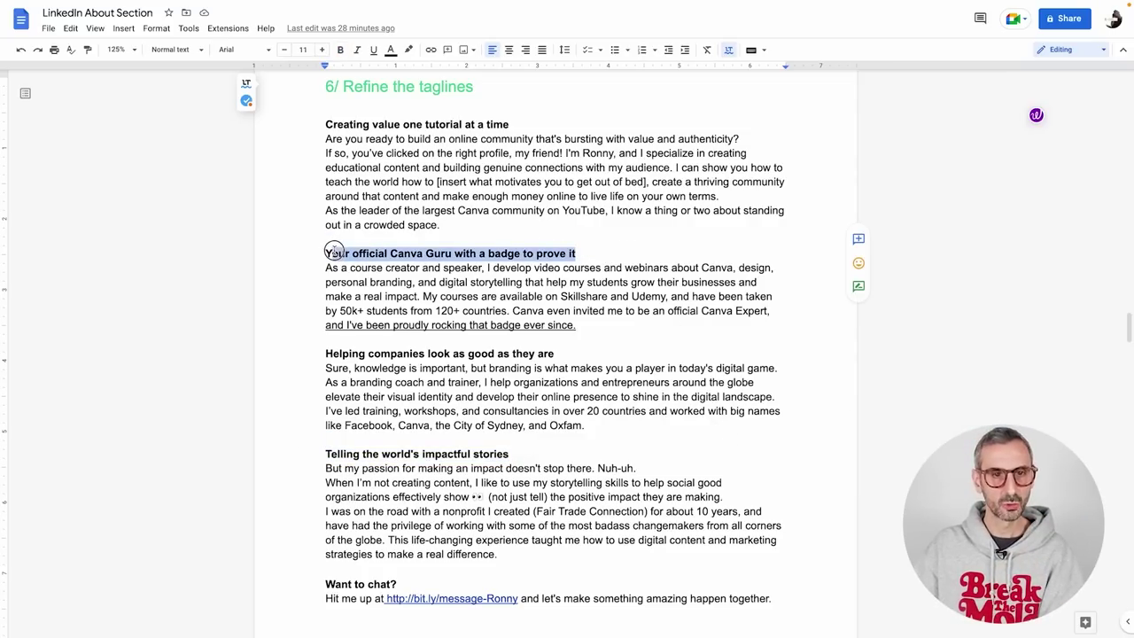
Compare the magenta taglines in the fine-tuned version with the refined taglines in section 6.
scroll(430, 354, up, 3)
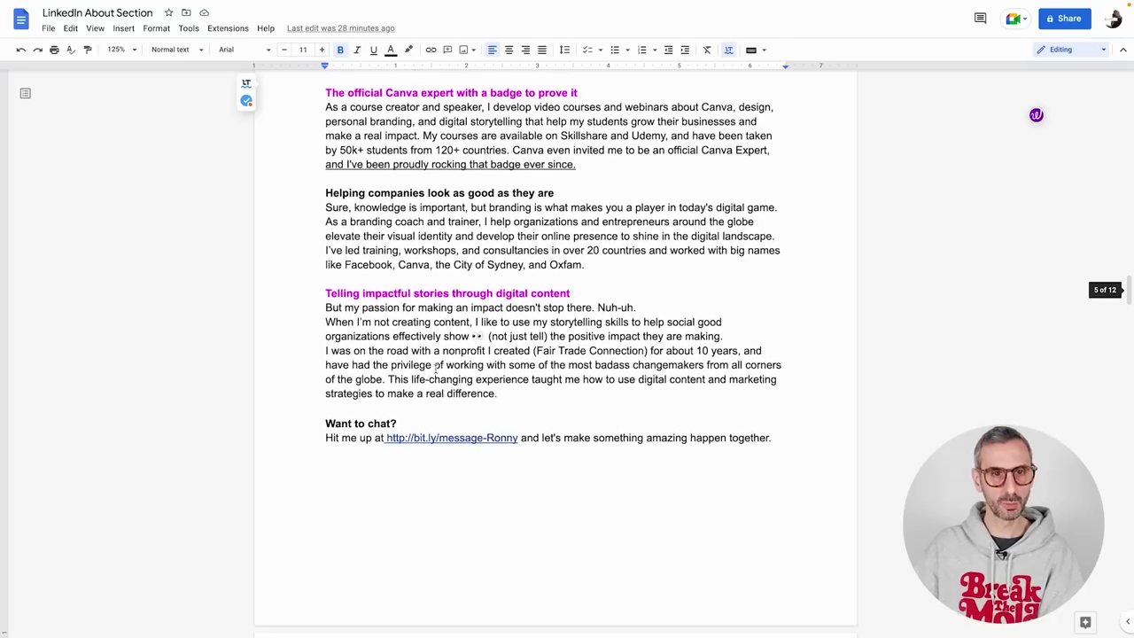
scroll(435, 370, up, 2)
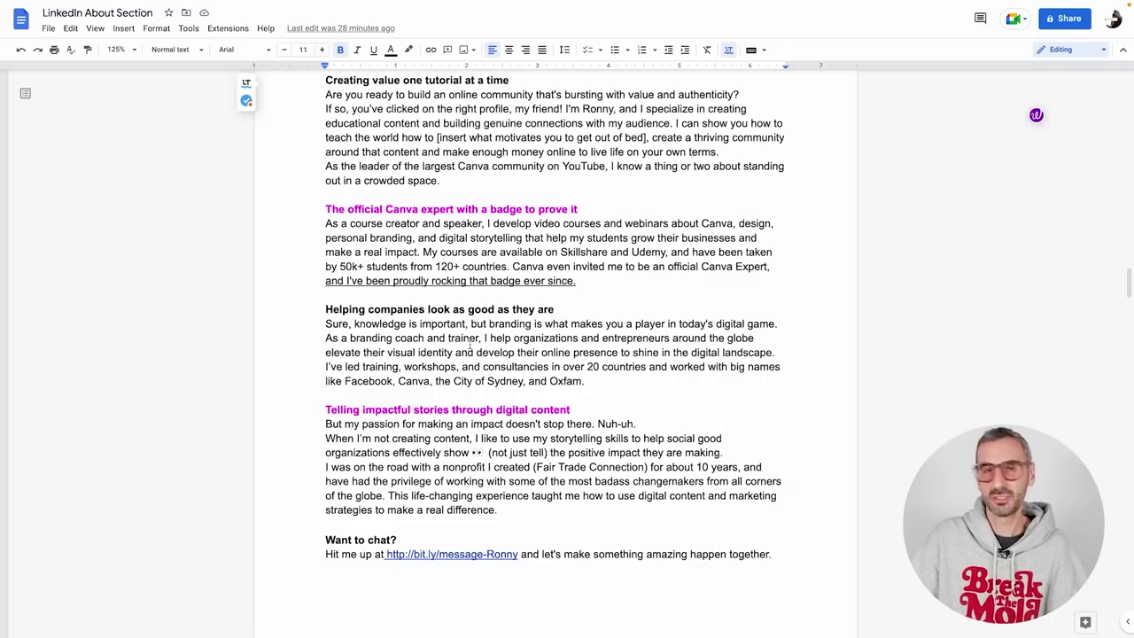
scroll(470, 348, down, 6)
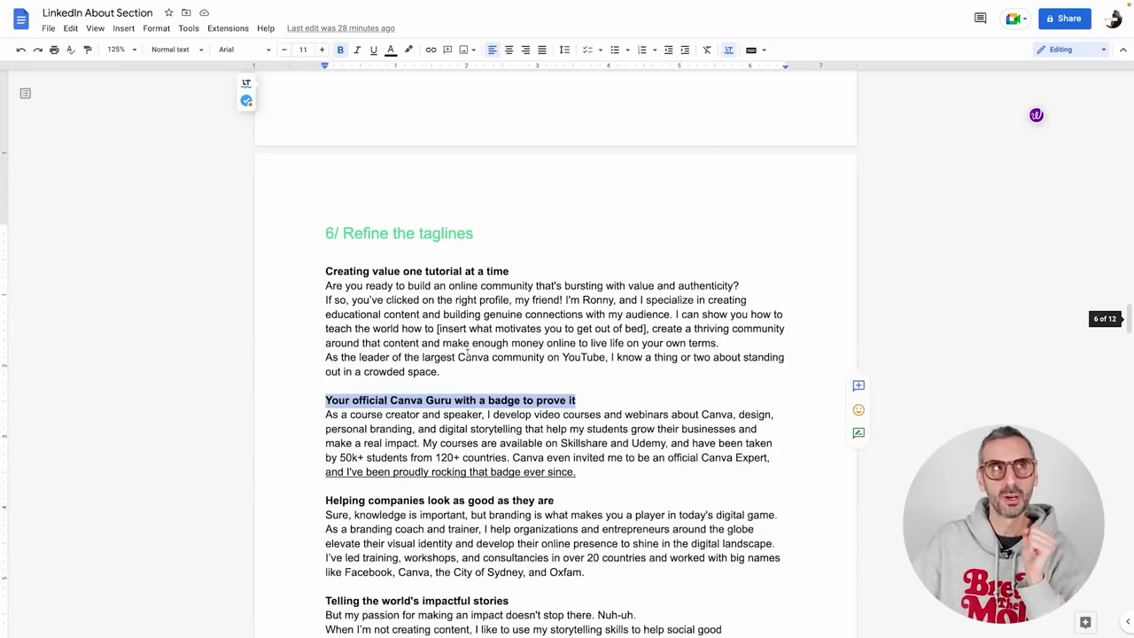
scroll(469, 353, up, 1)
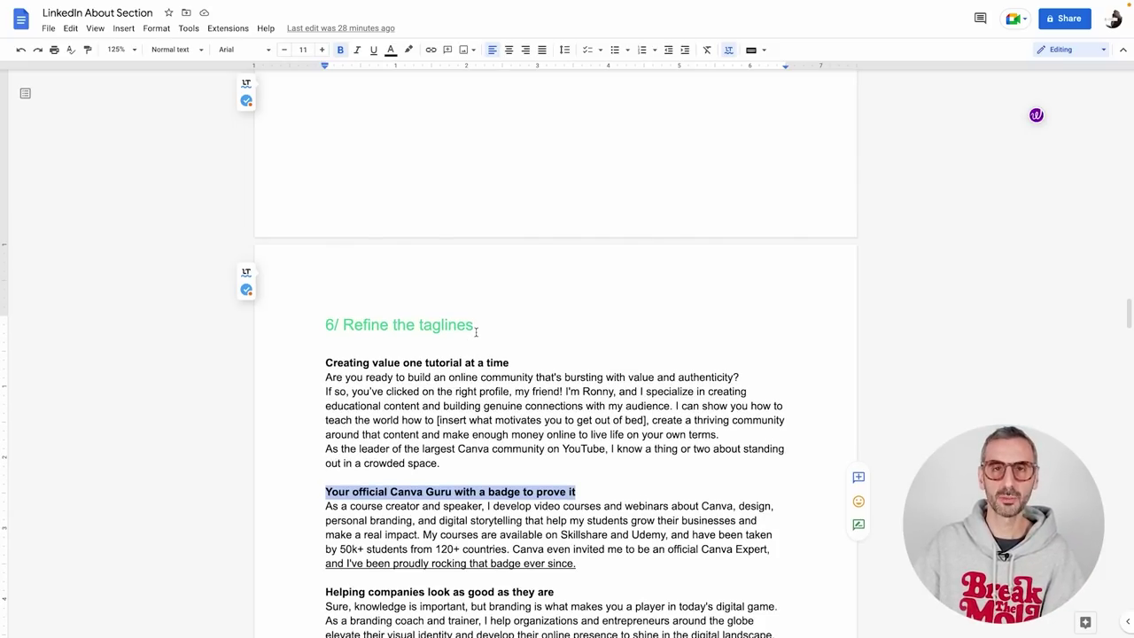
Review the section 6 copy under its refined taglines and clear the Canva Guru tagline highlight.
scroll(476, 332, down, 1)
scroll(459, 397, down, 1)
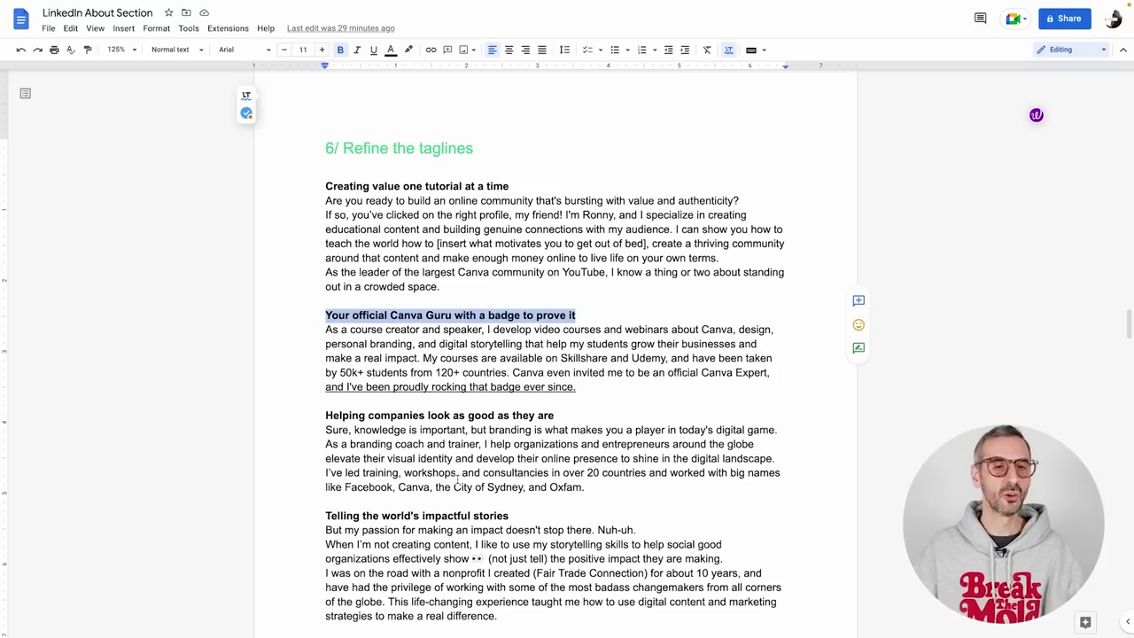
scroll(496, 328, down, 1)
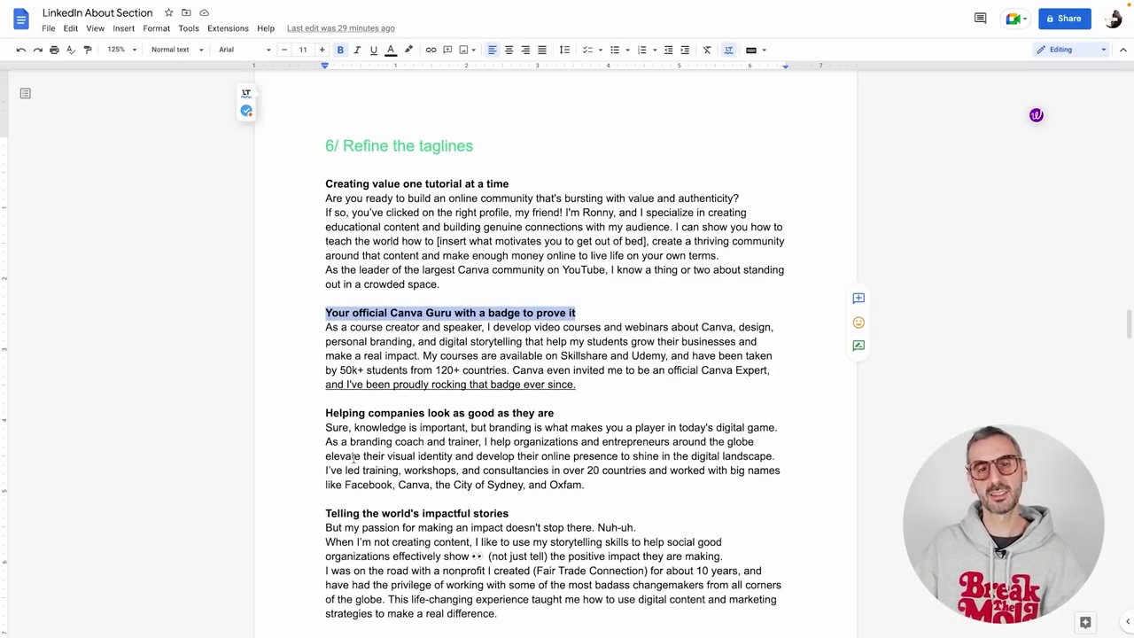
click(730, 276)
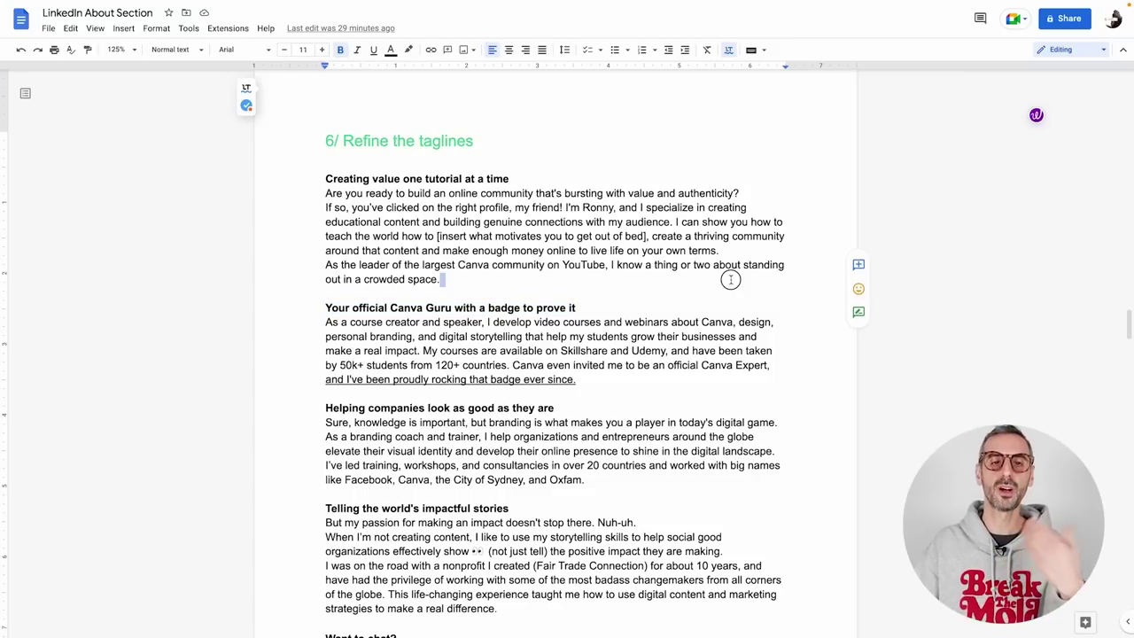
scroll(739, 277, down, 1)
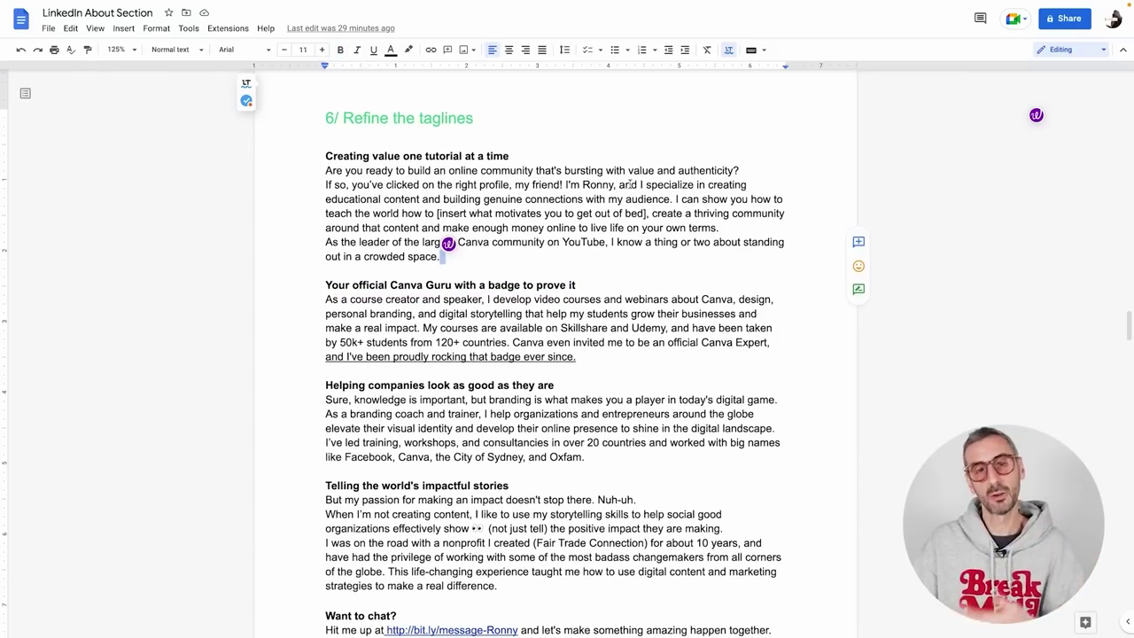
scroll(630, 183, down, 1)
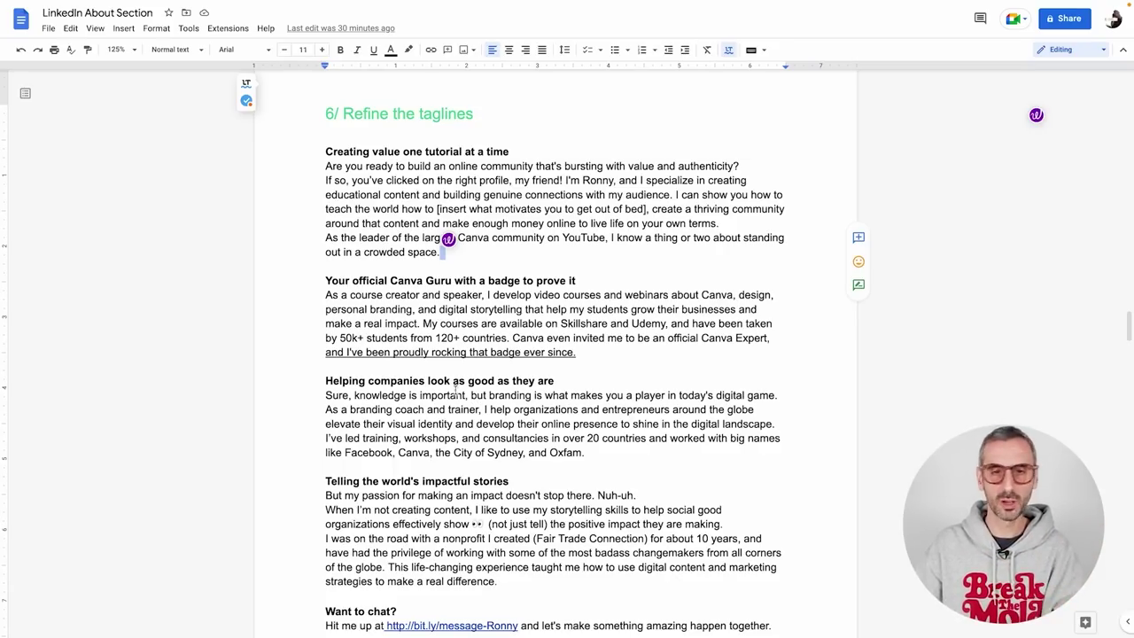
Examine the final copy with emoji taglines, from the expanded Canva Guru paragraph to the contact e-mail under "Want to chat?".
scroll(460, 361, down, 1)
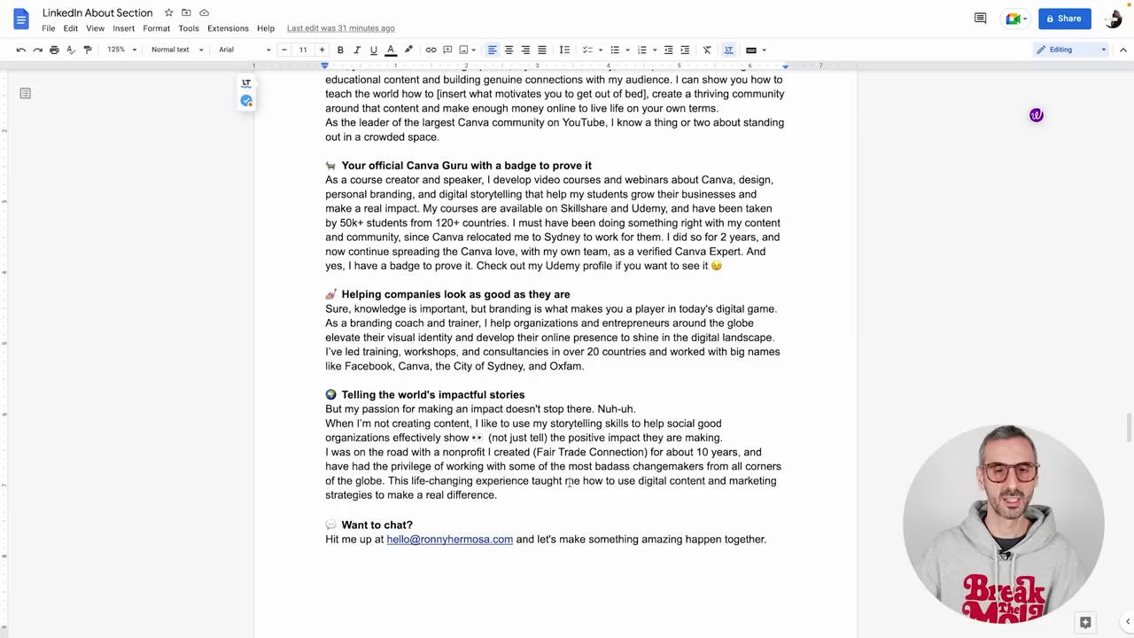
scroll(569, 481, down, 2)
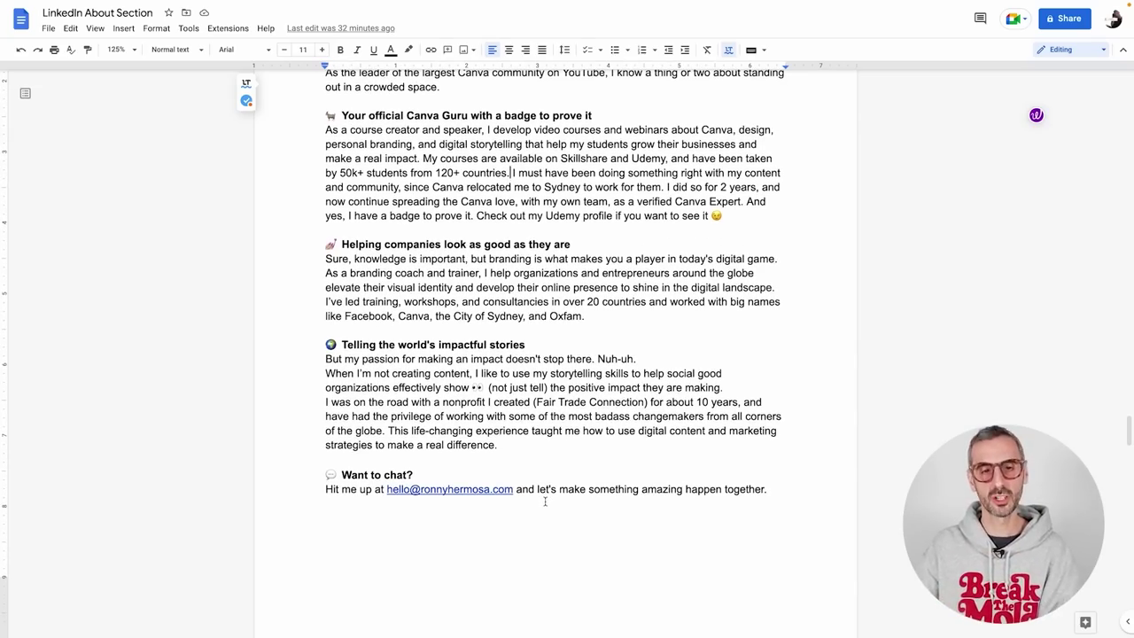
scroll(541, 499, down, 1)
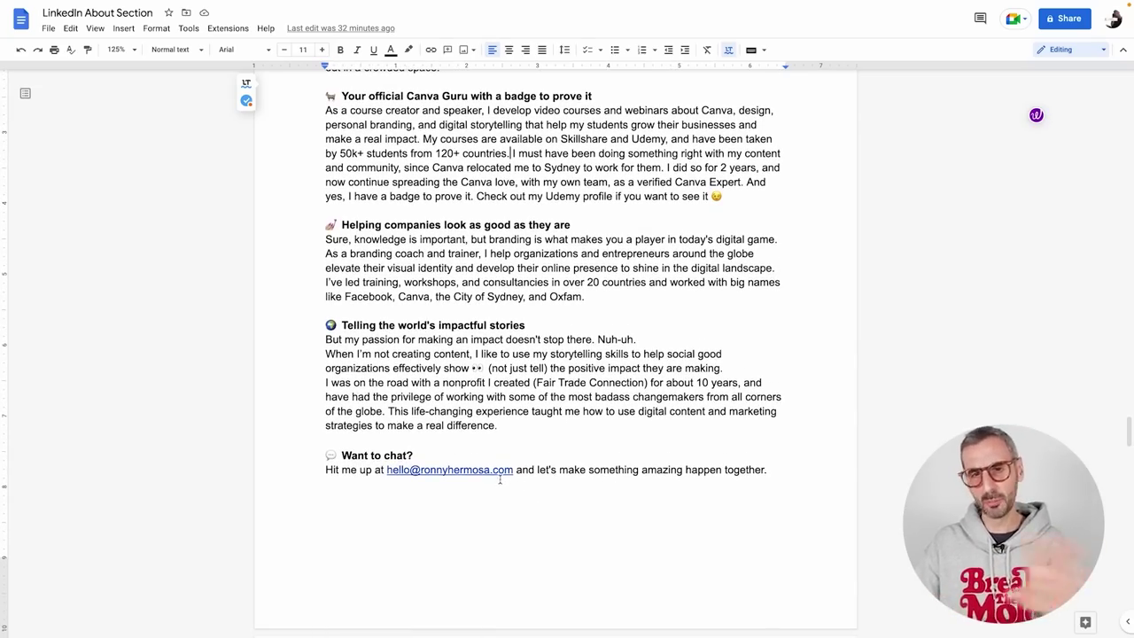
scroll(441, 473, down, 1)
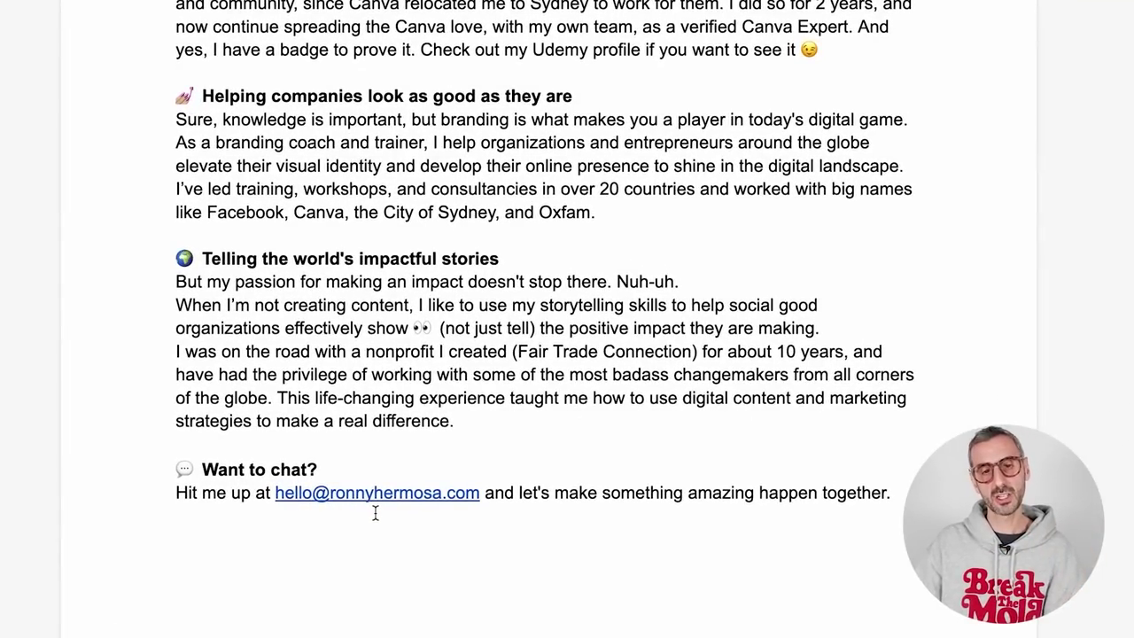
scroll(445, 498, up, 1)
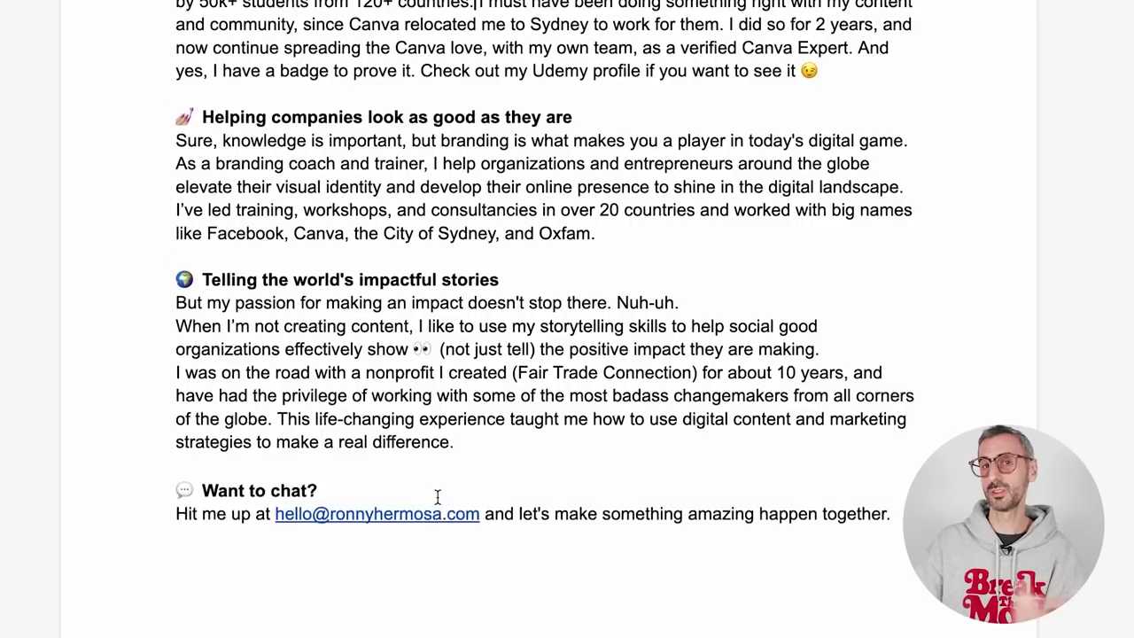
scroll(438, 497, up, 3)
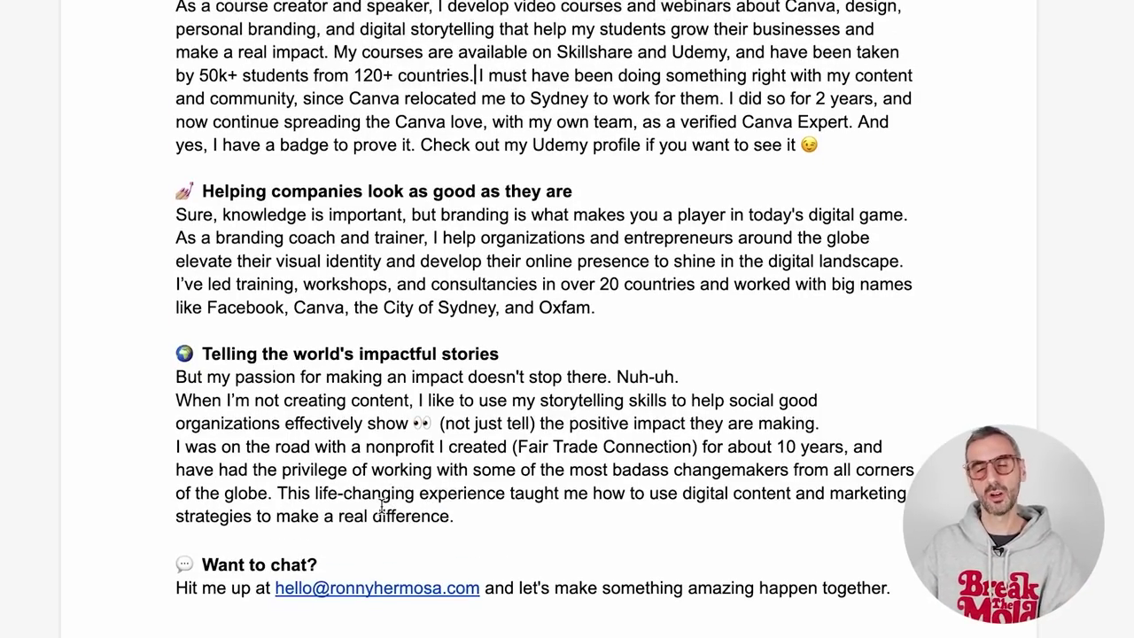
scroll(385, 523, down, 1)
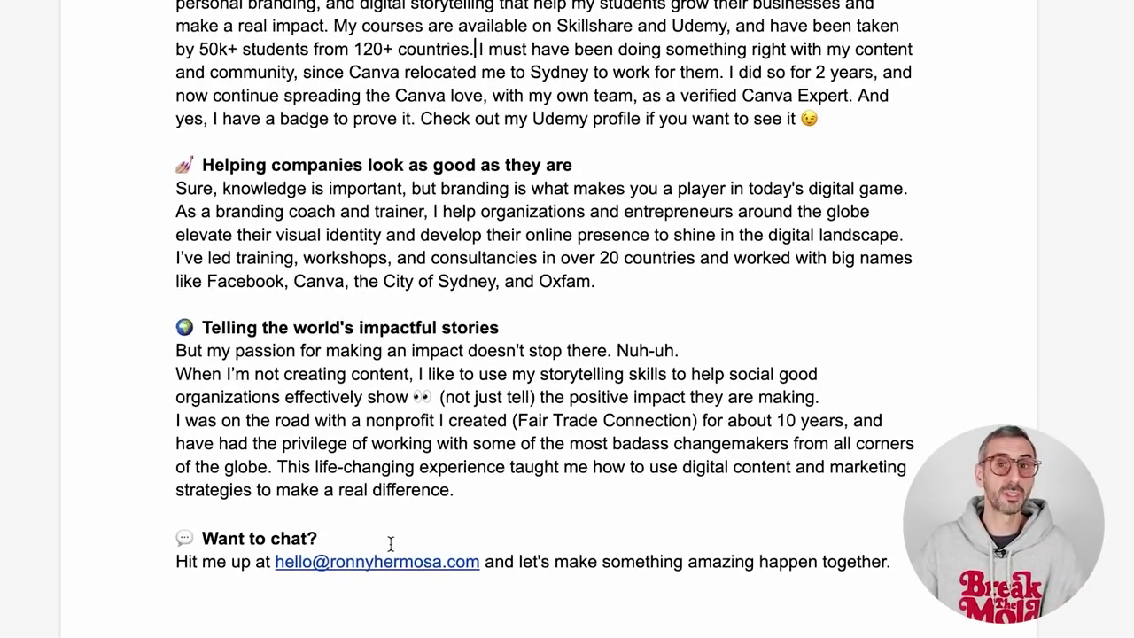